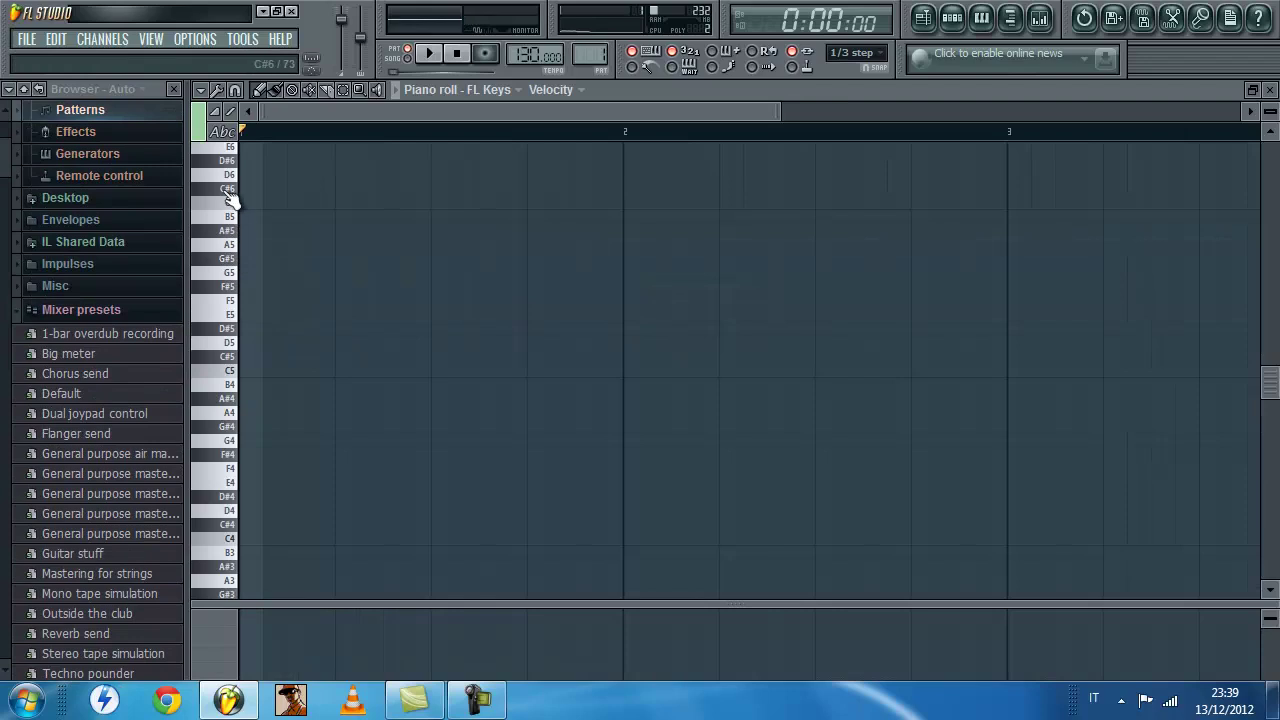
# Draw the opening two-step notes E6, E6, A6, G6, A6, G6 and a further E6 in bar 1, and play the phrase.
pyautogui.scroll(3, 232, 200)
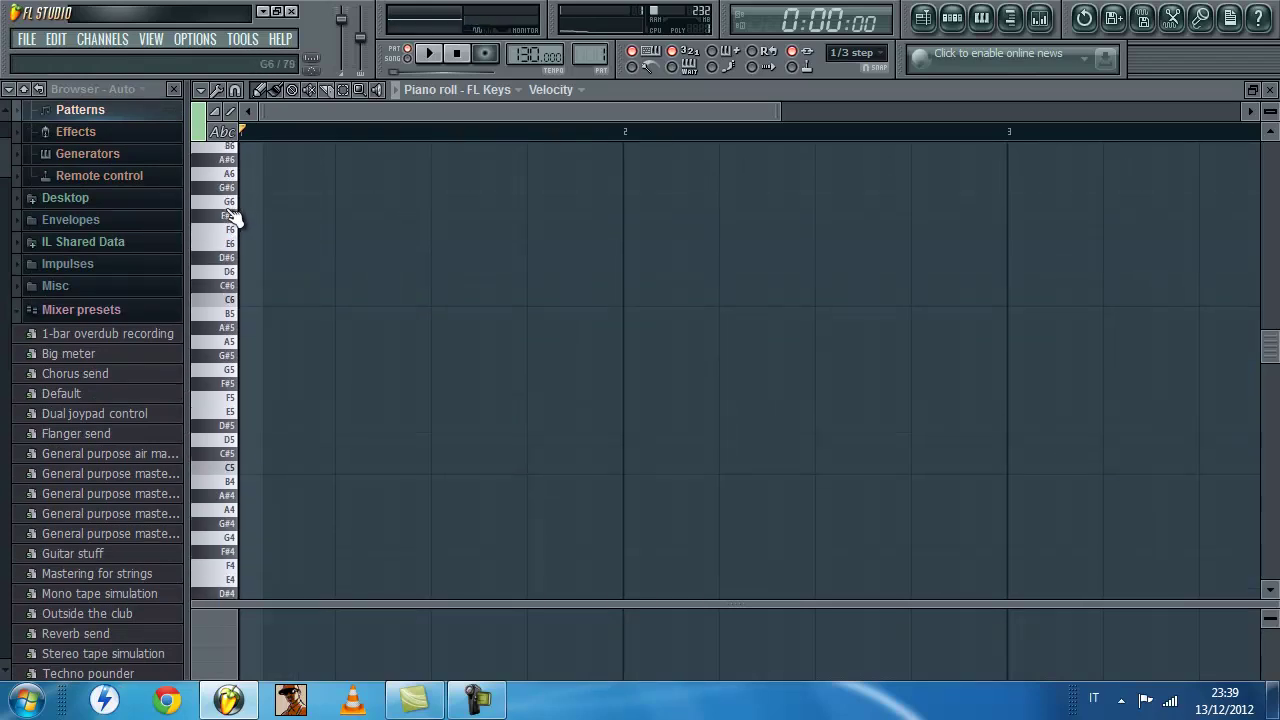
pyautogui.click(250, 272)
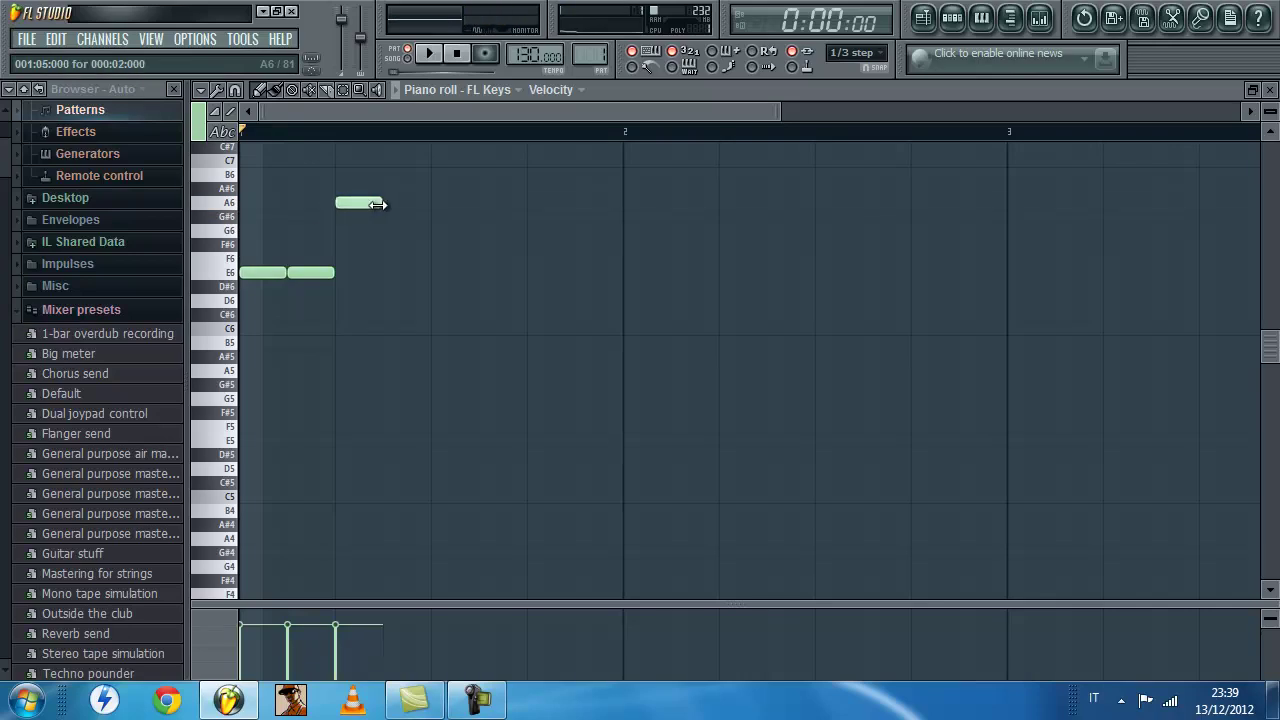
pyautogui.click(398, 231)
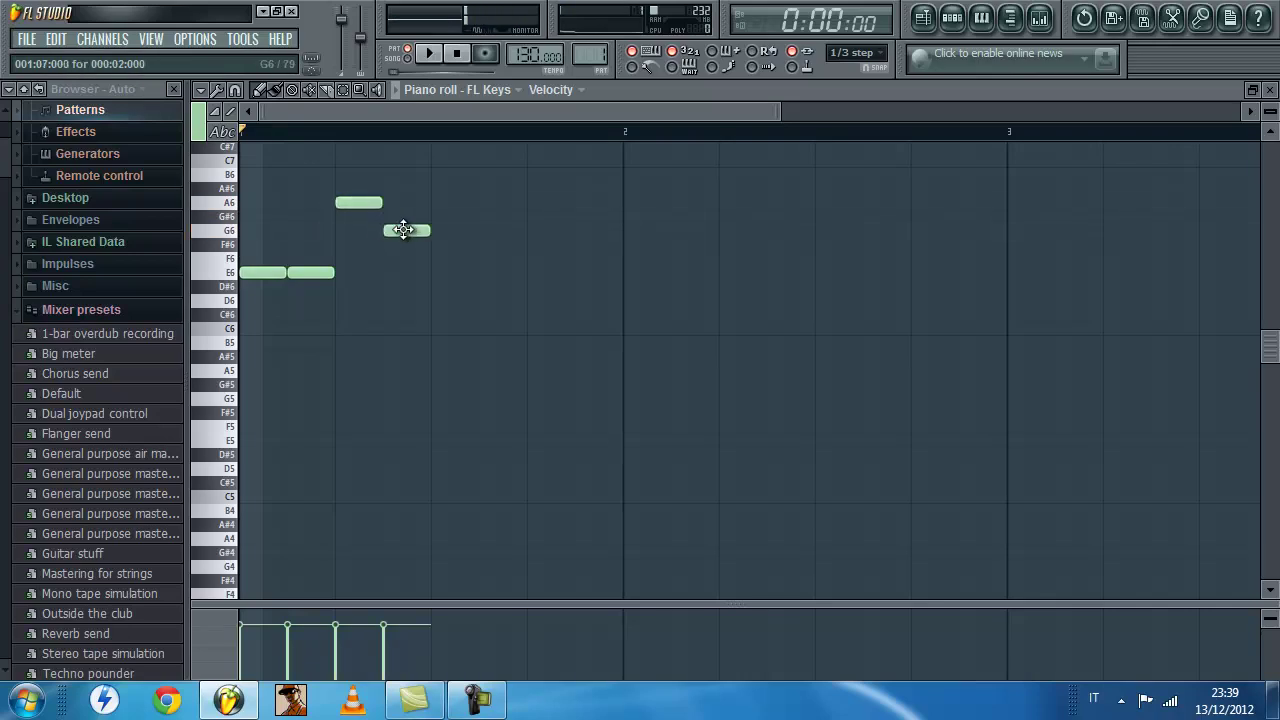
pyautogui.click(446, 203)
pyautogui.click(542, 272)
pyautogui.press('space')
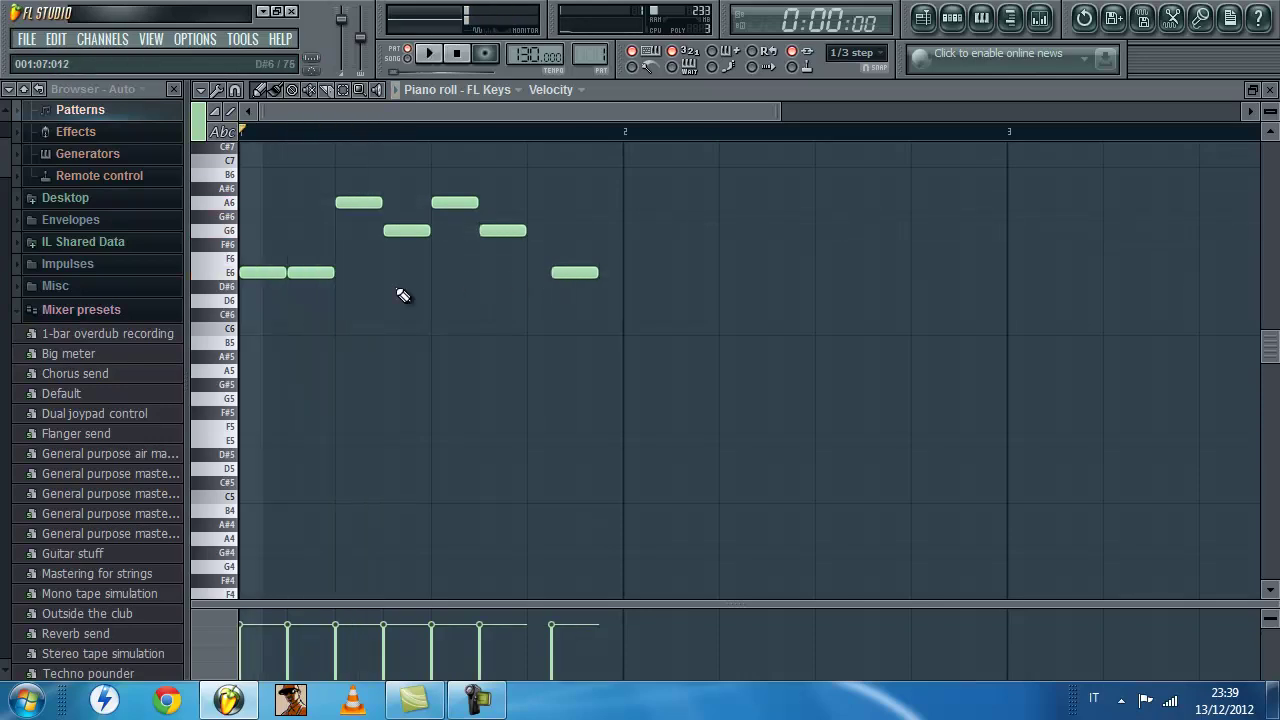
# Fill the first half of bar 1 with two four-step E6 notes, removing the short notes there, and play it.
pyautogui.rightClick(318, 278)
pyautogui.moveTo(285, 272); pyautogui.dragTo(320, 271)
pyautogui.click(346, 278)
pyautogui.press('space')
pyautogui.press('space')
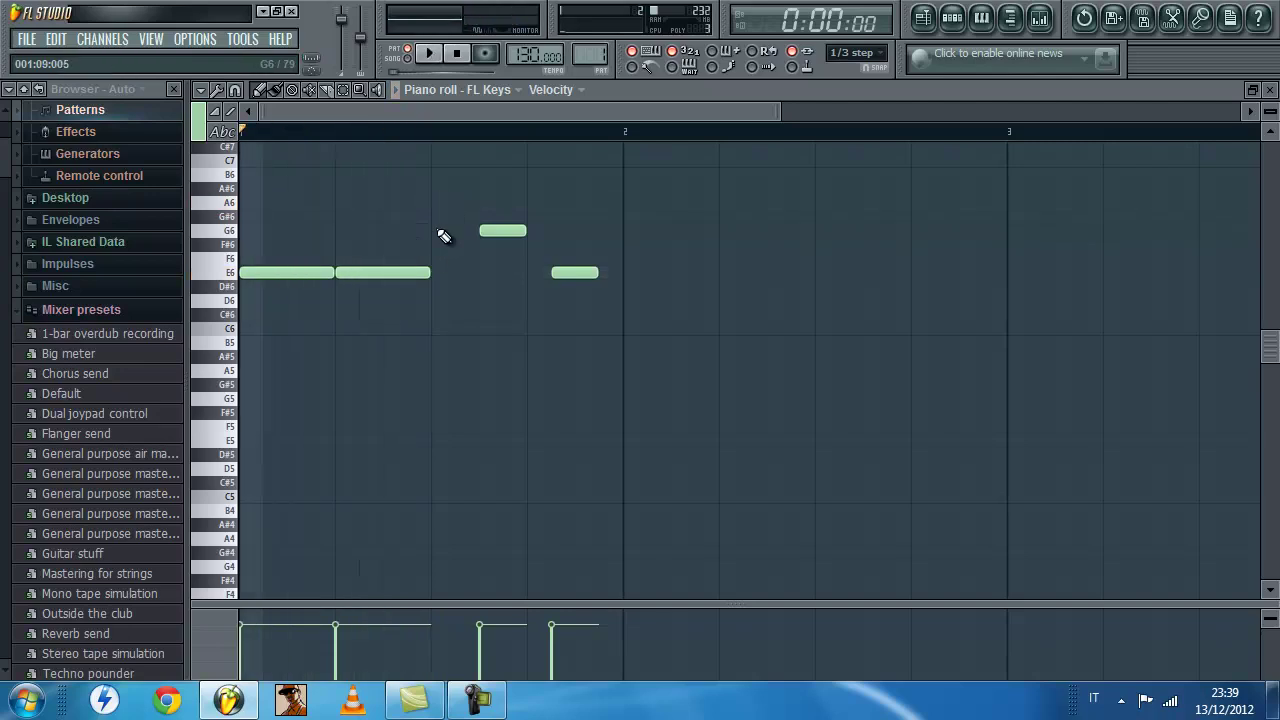
# Fill the second half of bar 1 with alternating two-step notes G6, A6, G6, A6.
pyautogui.click(502, 202)
pyautogui.moveTo(525, 203); pyautogui.dragTo(501, 203)
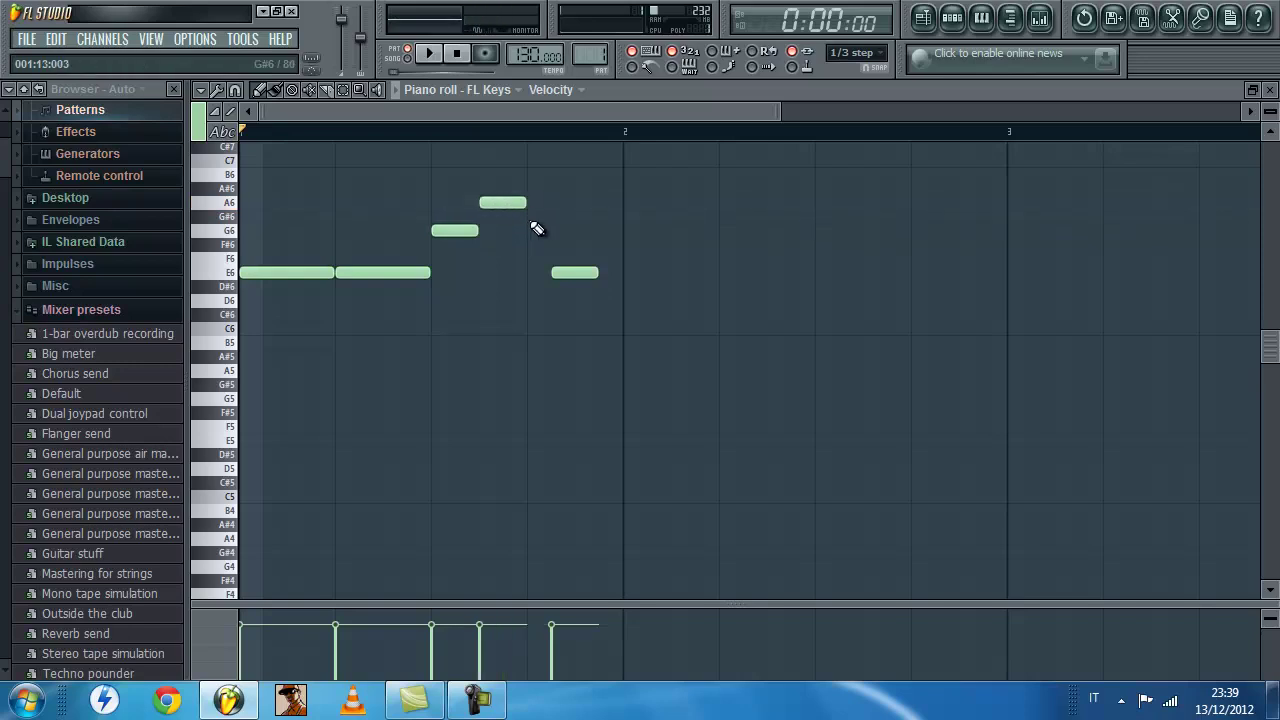
pyautogui.click(590, 205)
# Add two four-step E6 notes at the start of bar 2, delete the stray E6 in bar 1, and play the pattern.
pyautogui.click(633, 271)
pyautogui.rightClick(585, 273)
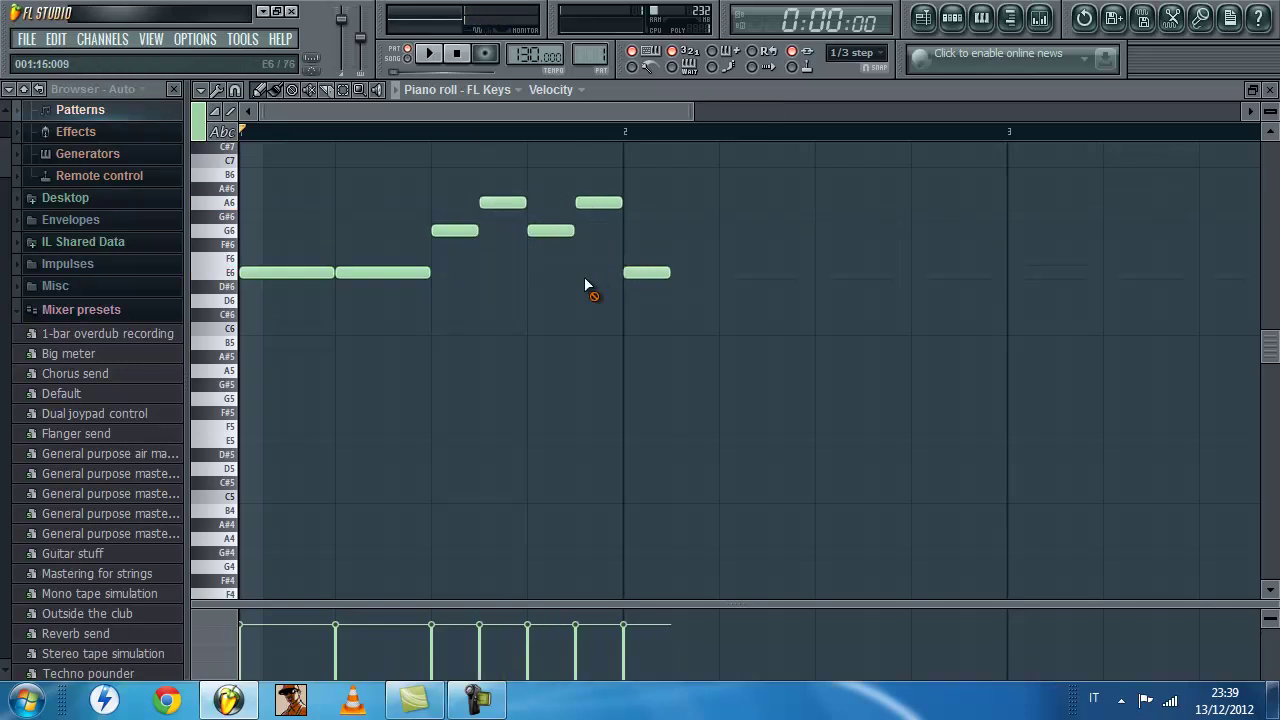
pyautogui.click(726, 272)
pyautogui.press('space')
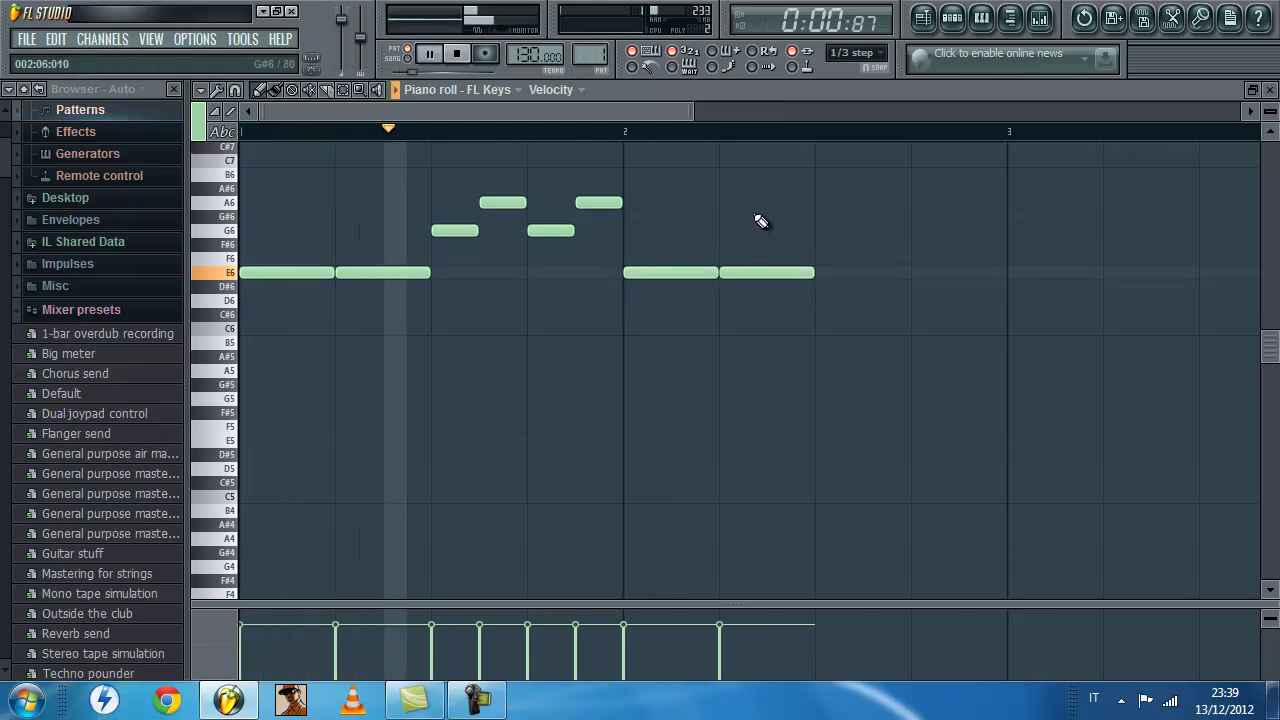
pyautogui.press('space')
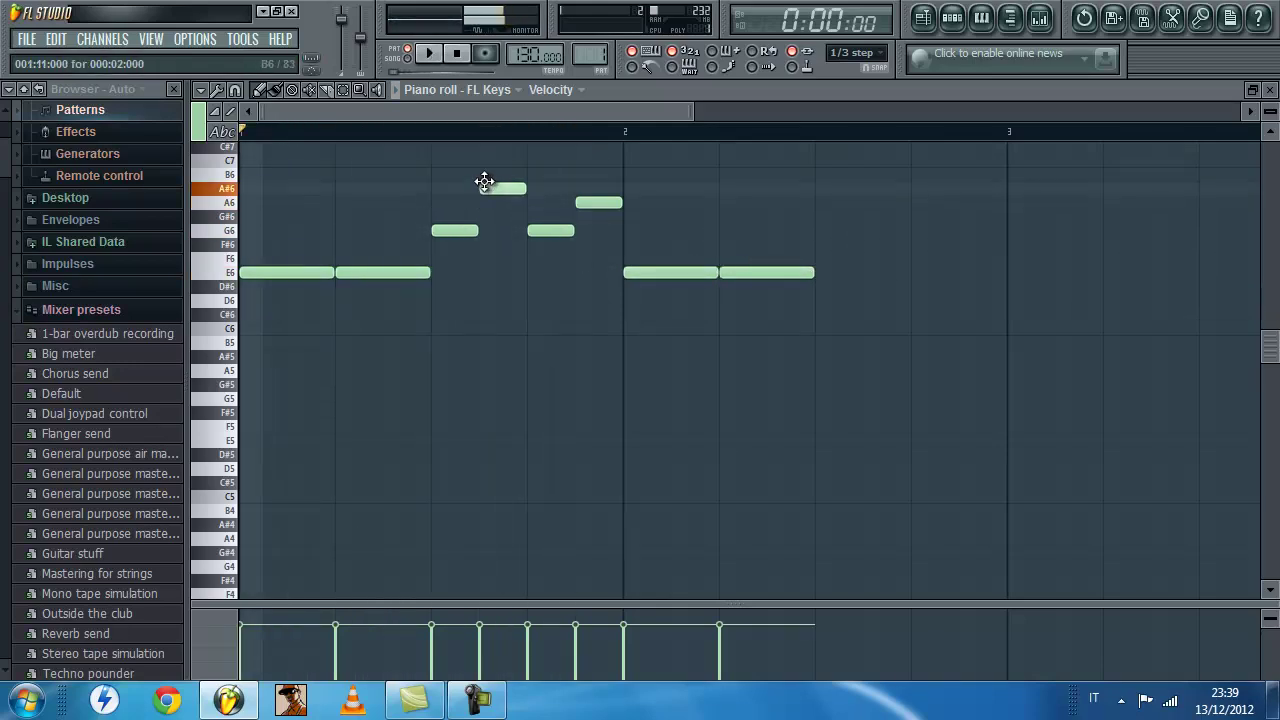
# Try raising the two A6 notes in bar 1 to A#6 and B6, playing the pattern between changes.
pyautogui.press('space')
pyautogui.moveTo(586, 198); pyautogui.dragTo(585, 188)
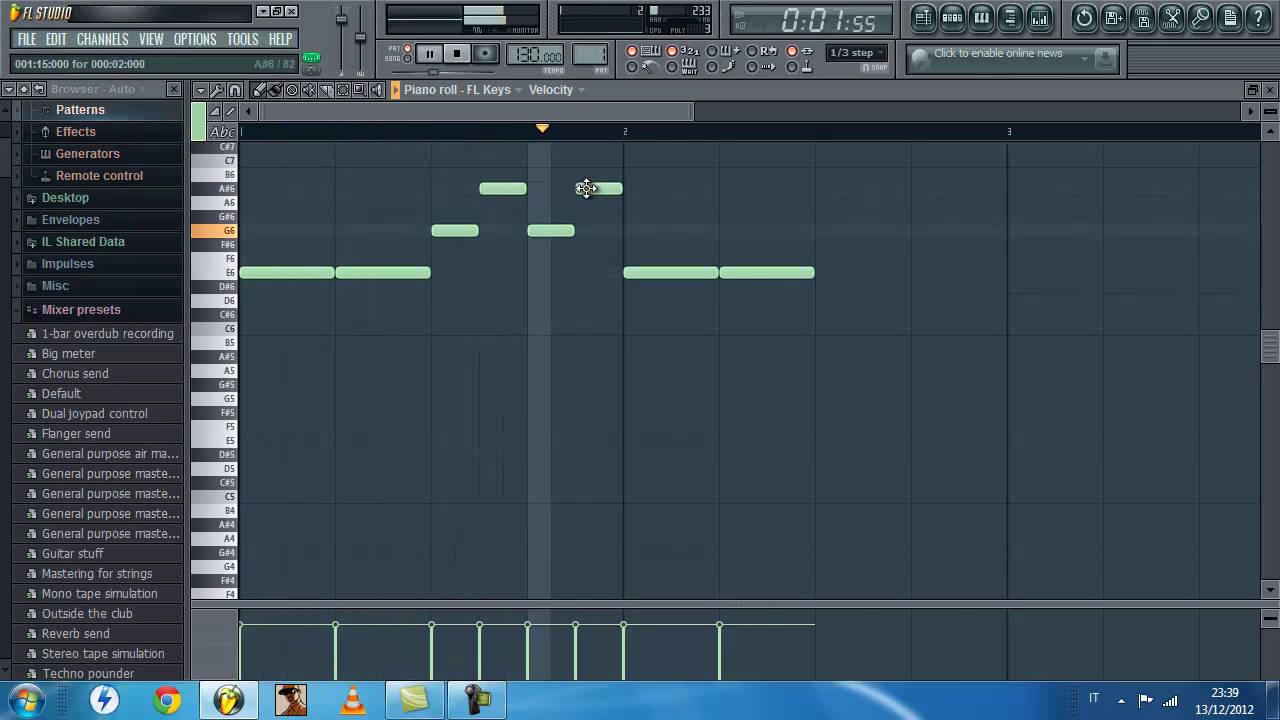
pyautogui.press('space')
pyautogui.moveTo(497, 177); pyautogui.dragTo(498, 164)
pyautogui.press('space')
# Try lowering the two upper notes in the second half of bar 1 to G#6 while playing the pattern.
pyautogui.moveTo(580, 186); pyautogui.dragTo(505, 219)
pyautogui.press('space')
pyautogui.press('space')
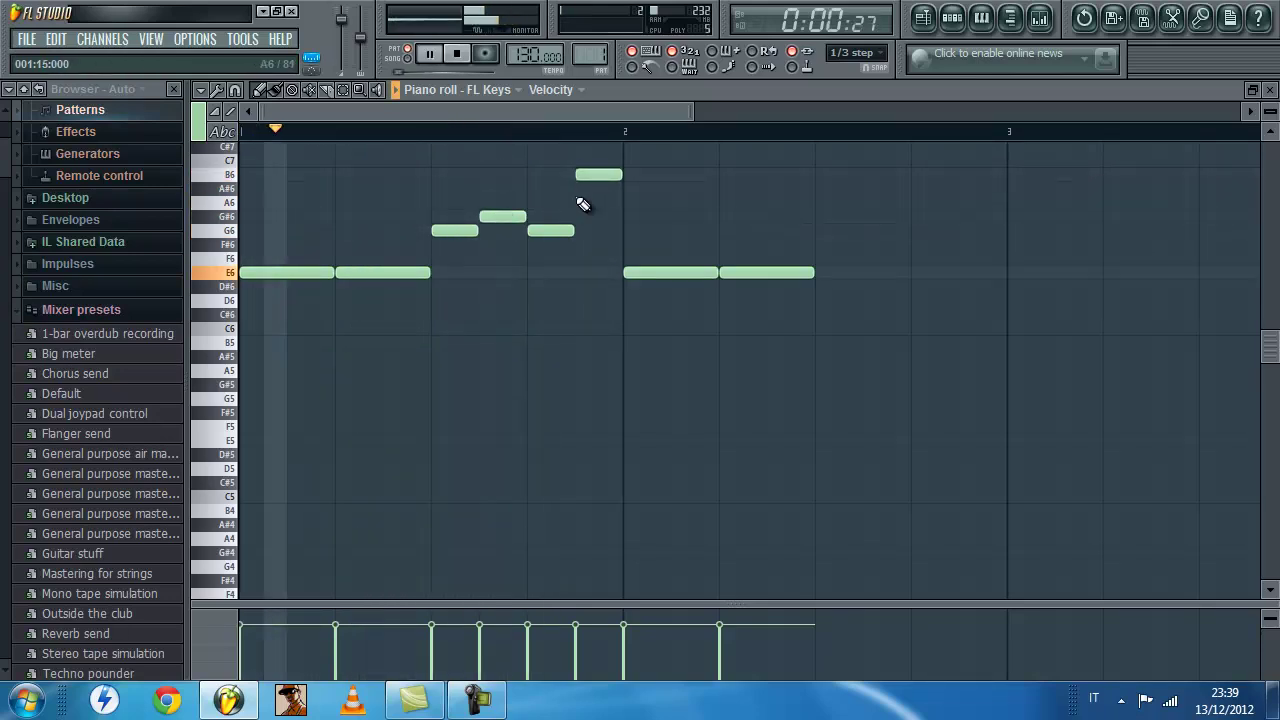
pyautogui.moveTo(586, 177); pyautogui.dragTo(586, 226)
pyautogui.press('space')
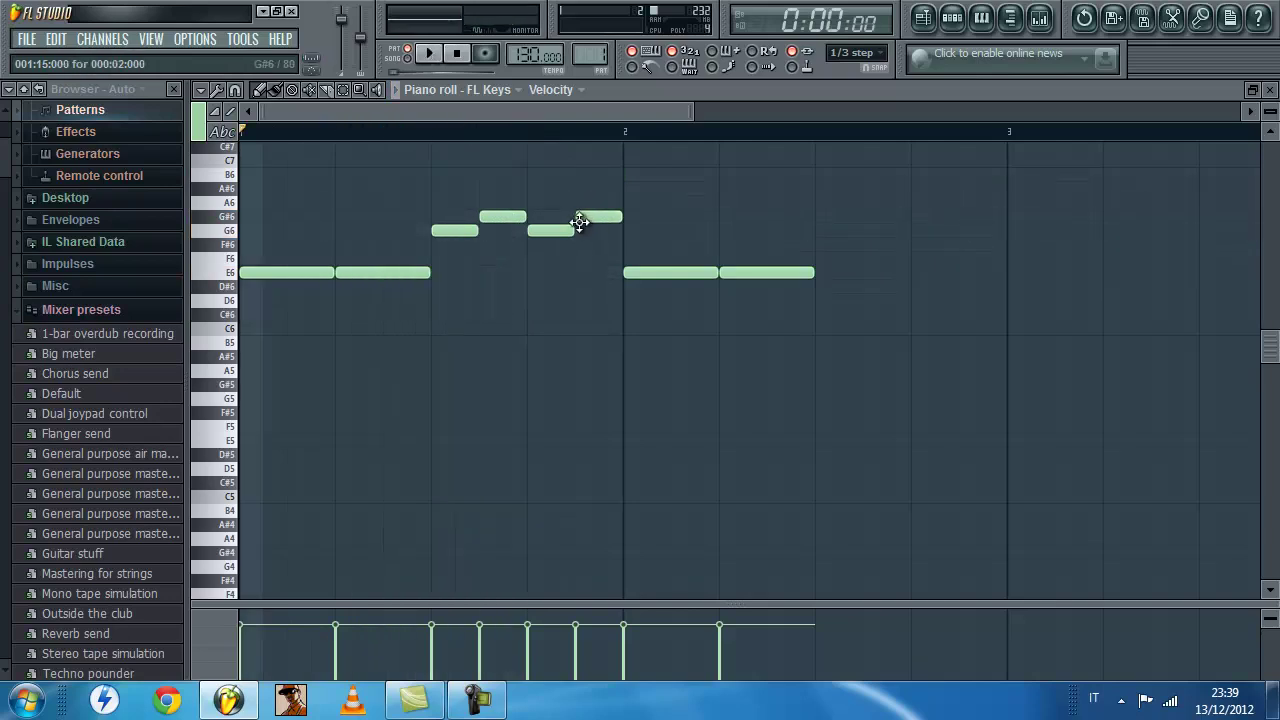
# Change the four short notes in bar 1 to F#6, G6, F#6, G6 and play the melody.
pyautogui.moveTo(450, 236); pyautogui.dragTo(535, 248)
pyautogui.press('space')
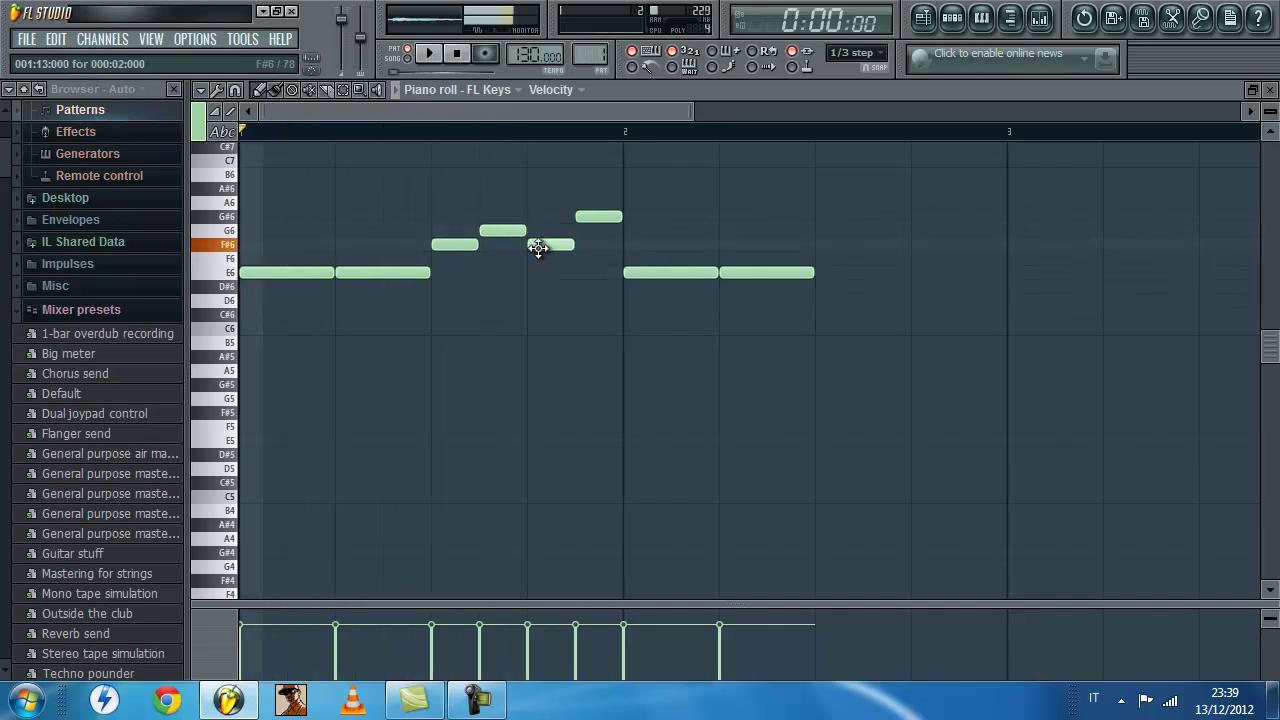
pyautogui.press('space')
pyautogui.moveTo(581, 220); pyautogui.dragTo(581, 235)
pyautogui.press('space')
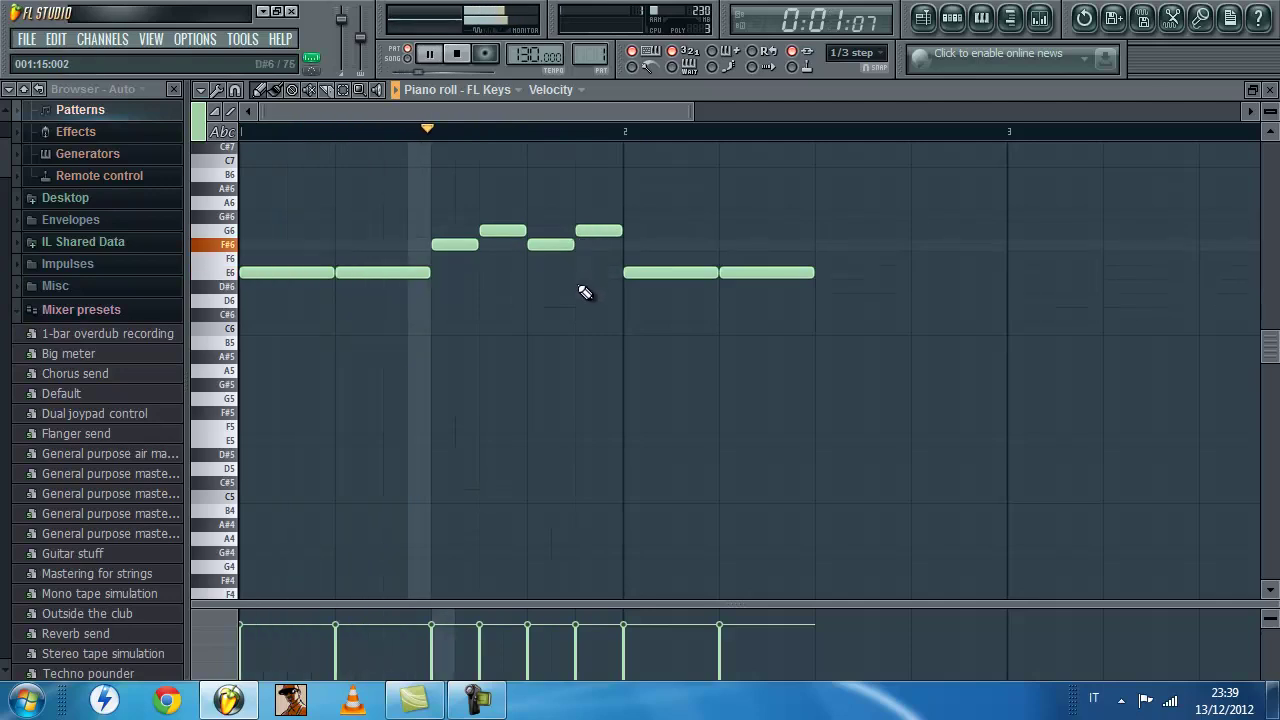
pyautogui.press('space')
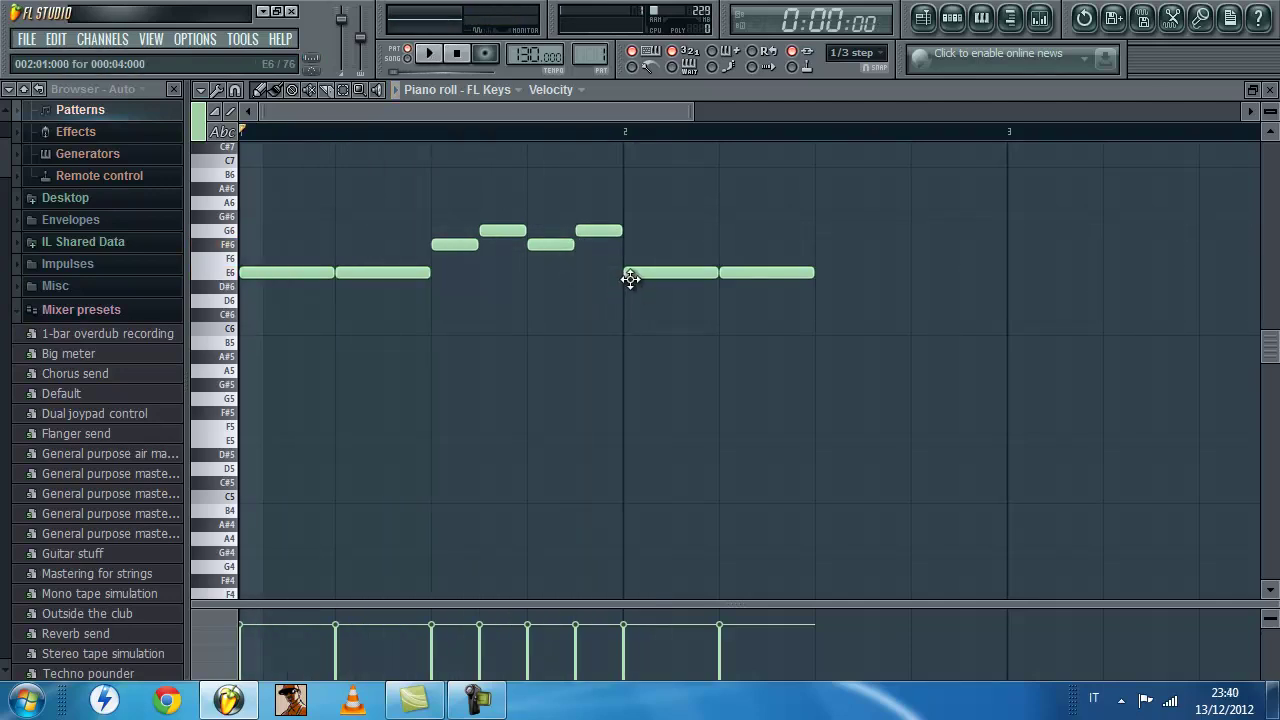
# Lower the first note of bar 2 from E6 to D6 and play the melody.
pyautogui.press('space')
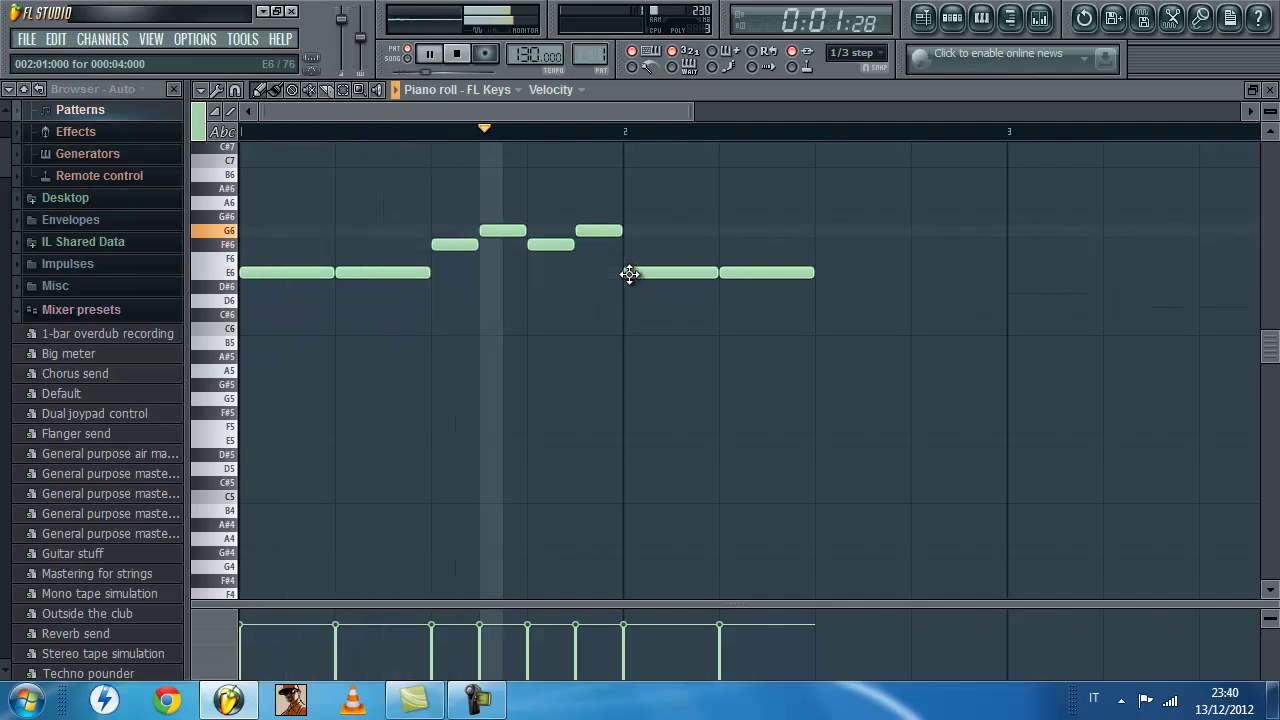
pyautogui.press('space')
pyautogui.moveTo(629, 275); pyautogui.dragTo(623, 303)
pyautogui.press('space')
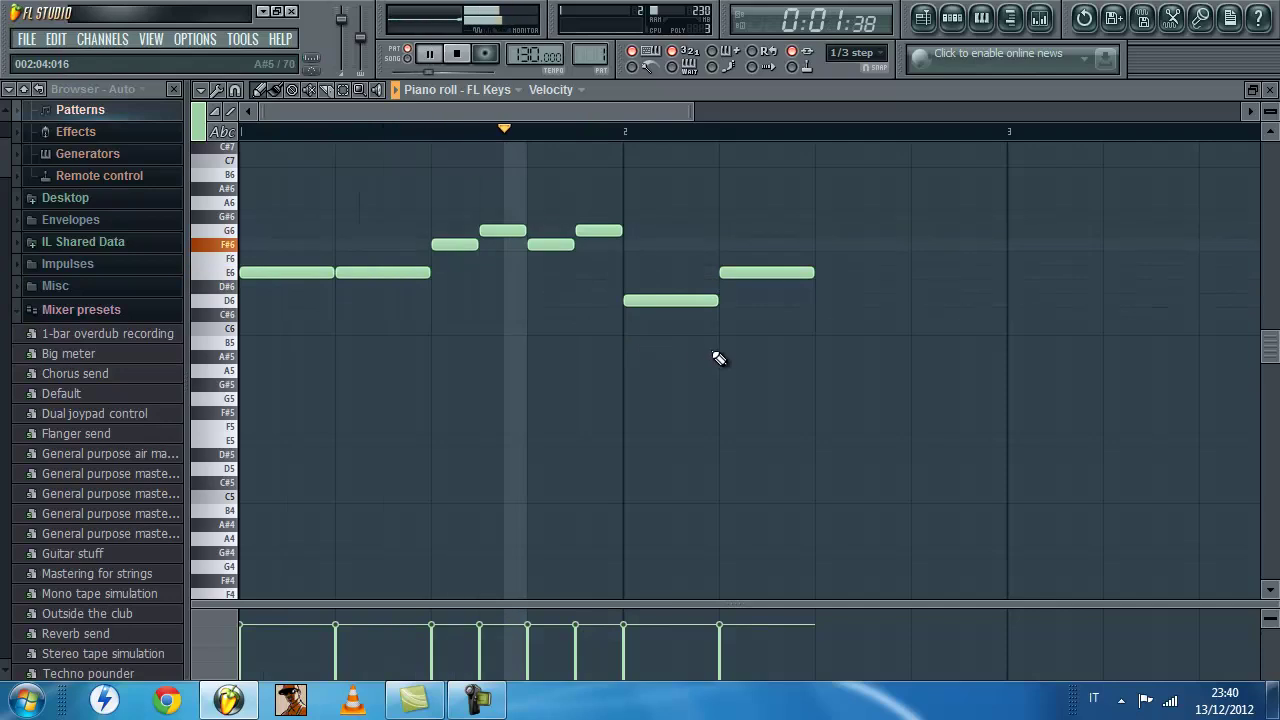
pyautogui.press('space')
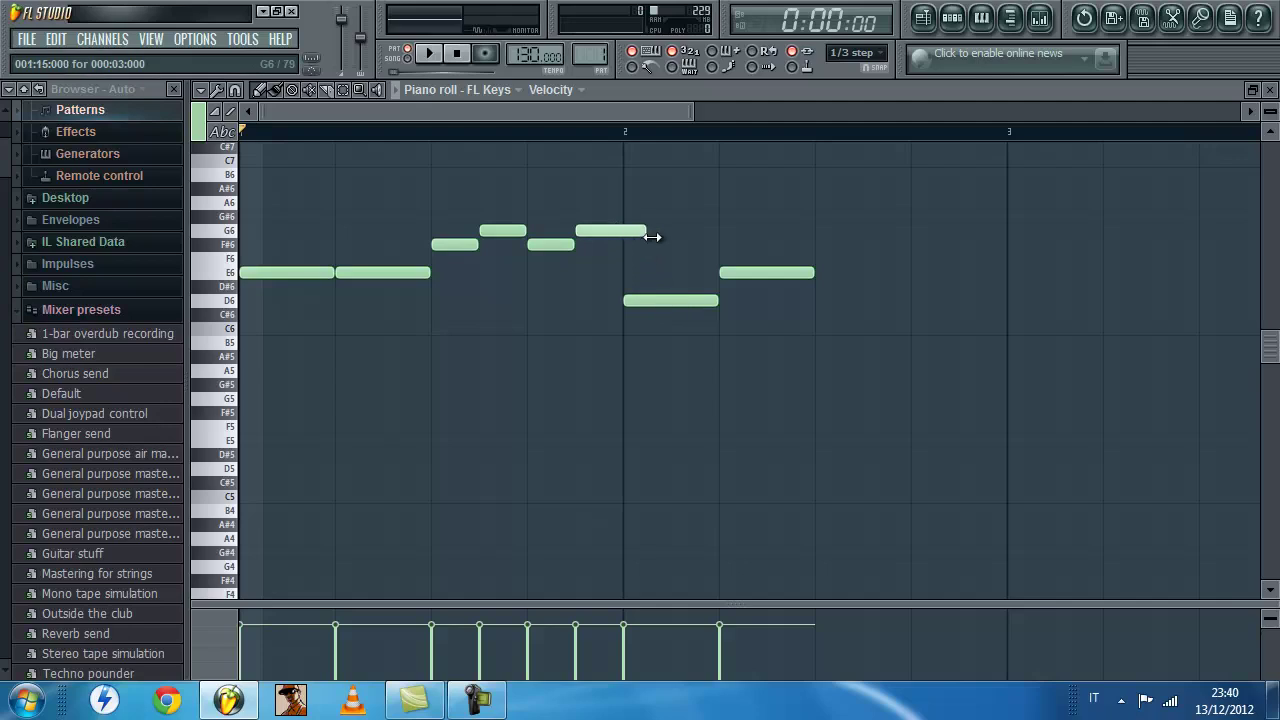
# Lengthen the last G6 of bar 1 to four steps, shift the D6 and E6 notes two steps later, and play the result.
pyautogui.moveTo(668, 297); pyautogui.dragTo(794, 277)
pyautogui.press('space')
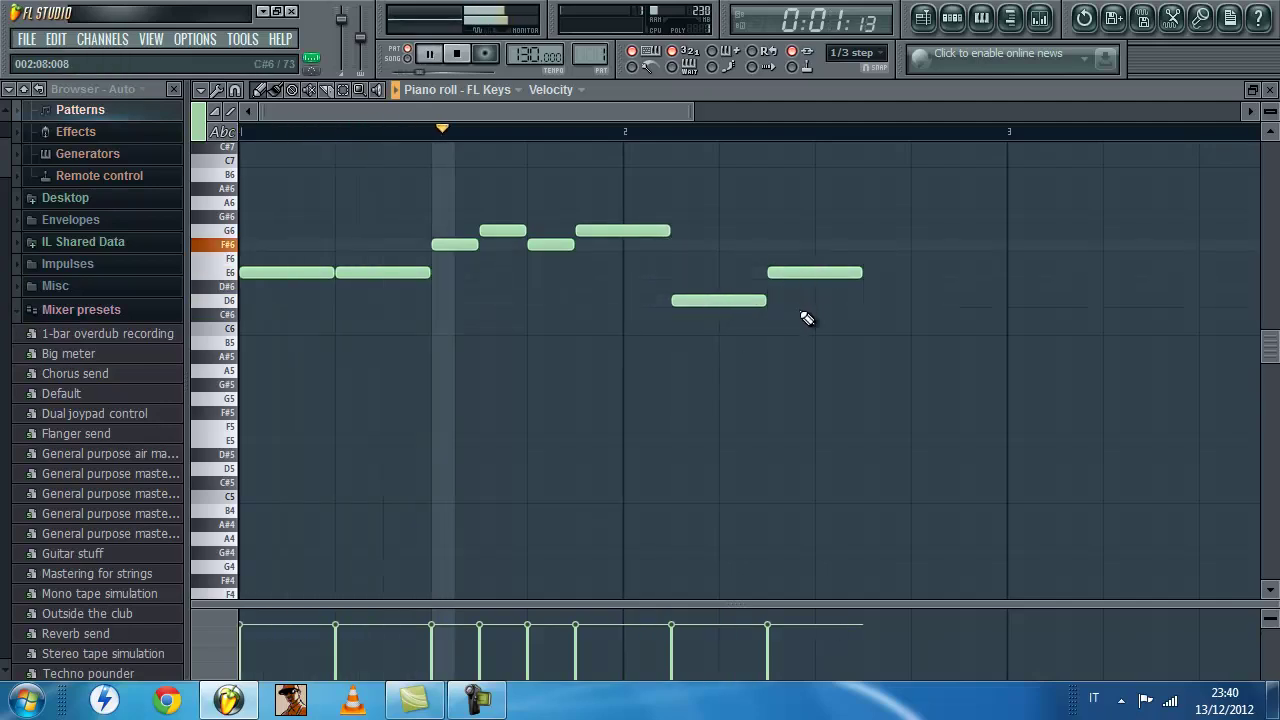
pyautogui.press('space')
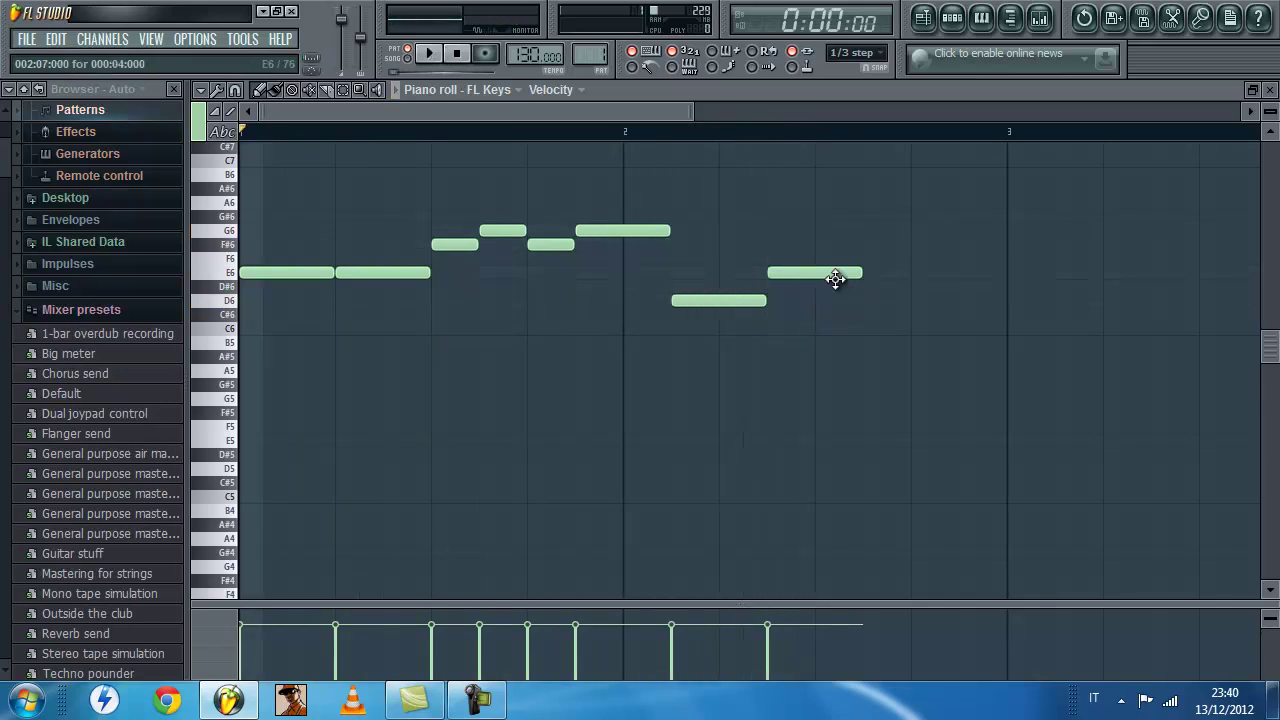
pyautogui.press('space')
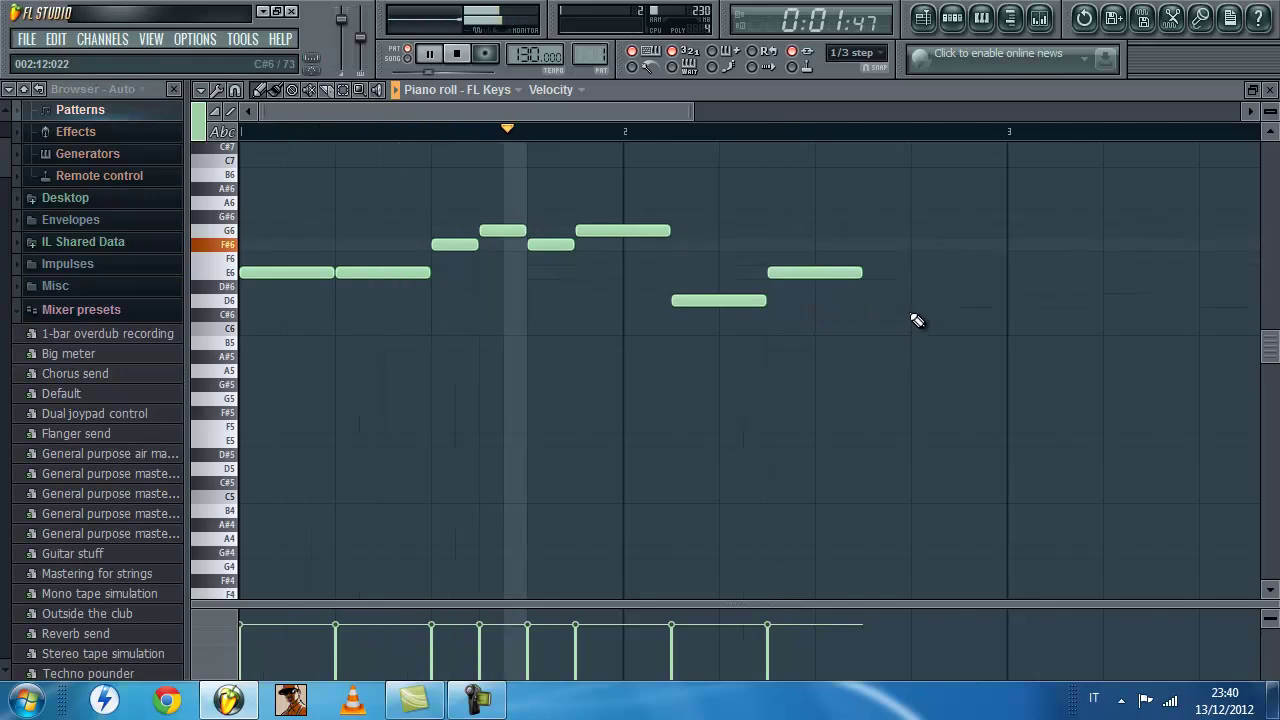
pyautogui.press('space')
# Replace the last E6 in bar 2 with F#6, G6, F#6 at two steps each and a four-step G6, and play it.
pyautogui.click(821, 286)
pyautogui.rightClick(826, 286)
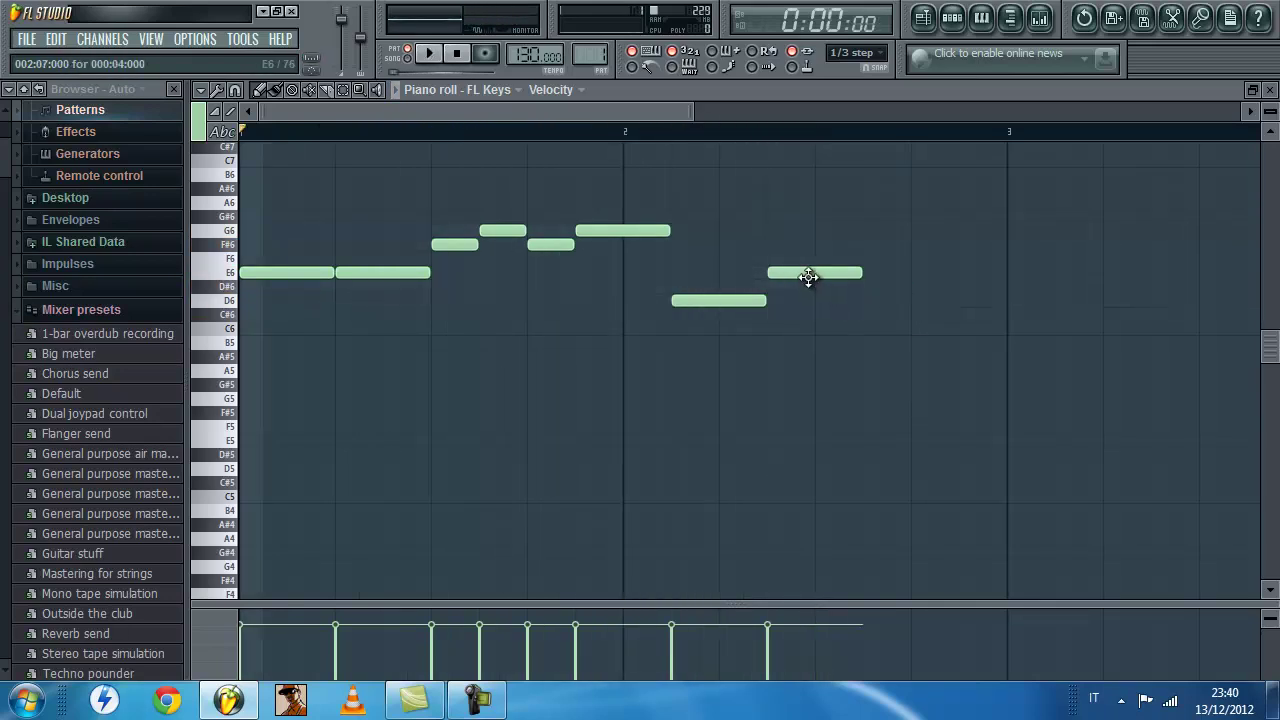
pyautogui.moveTo(810, 278); pyautogui.dragTo(808, 242)
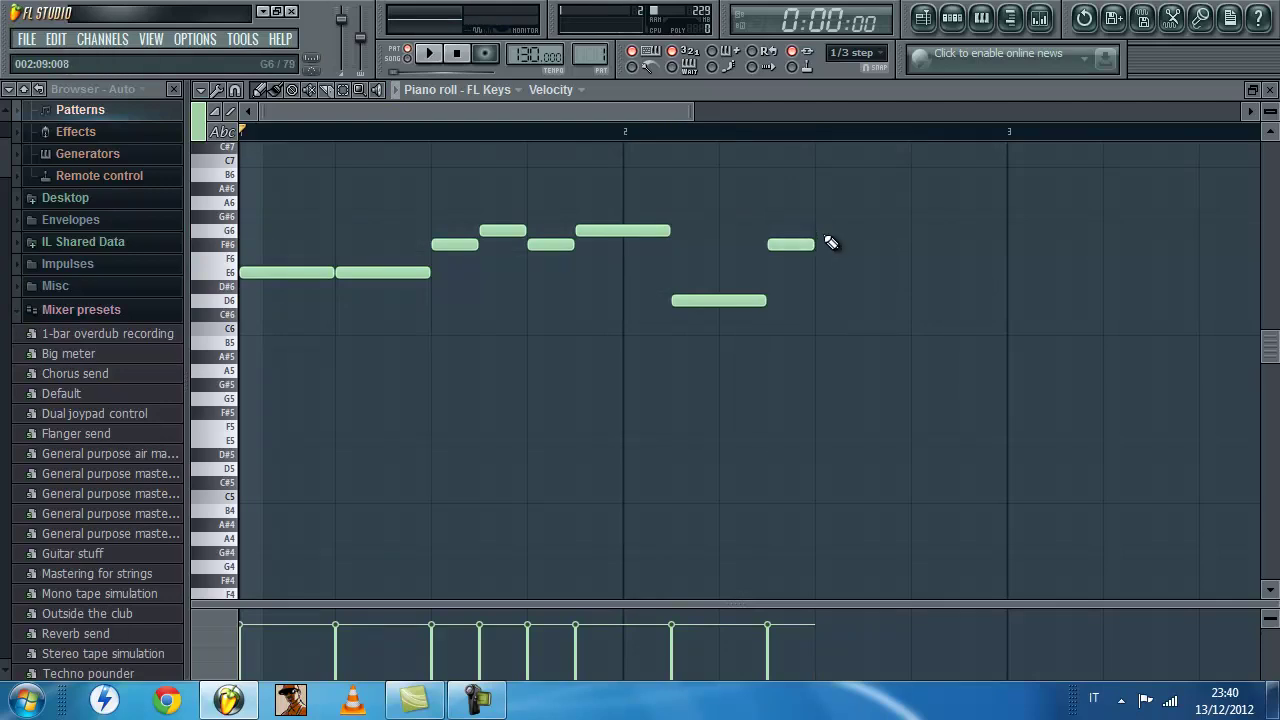
pyautogui.click(830, 236)
pyautogui.click(868, 246)
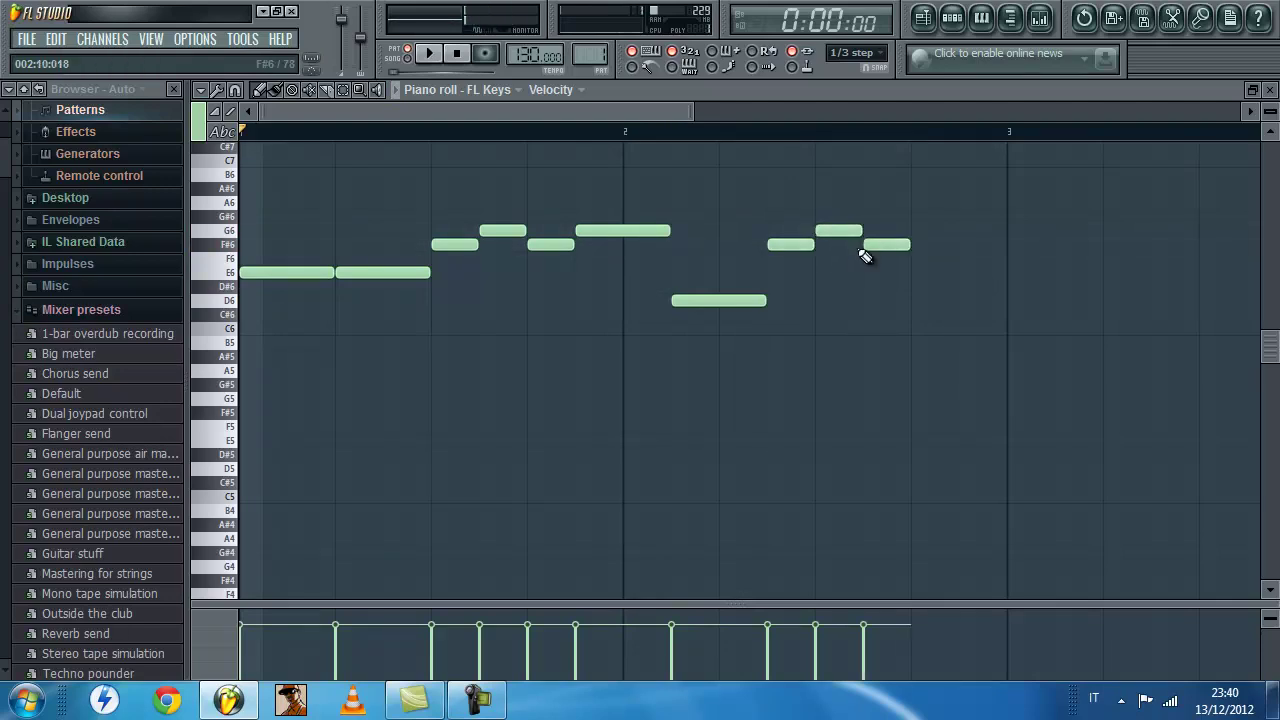
pyautogui.click(918, 233)
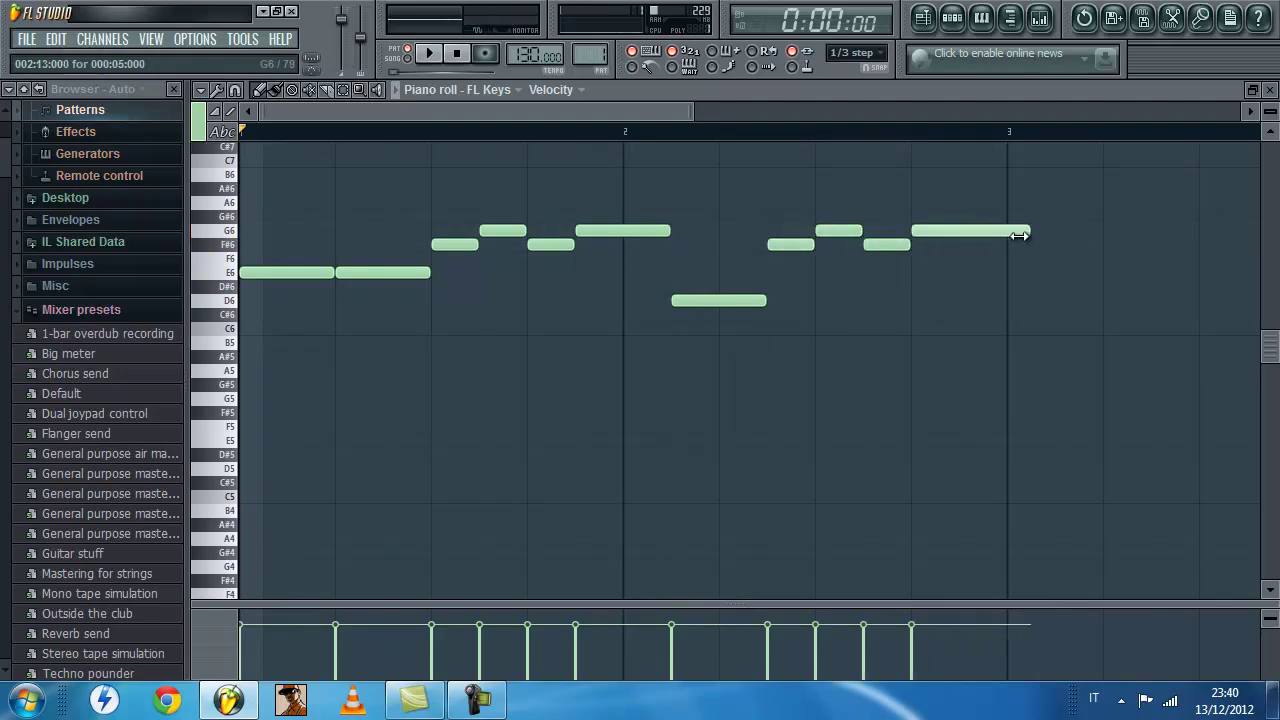
pyautogui.press('space')
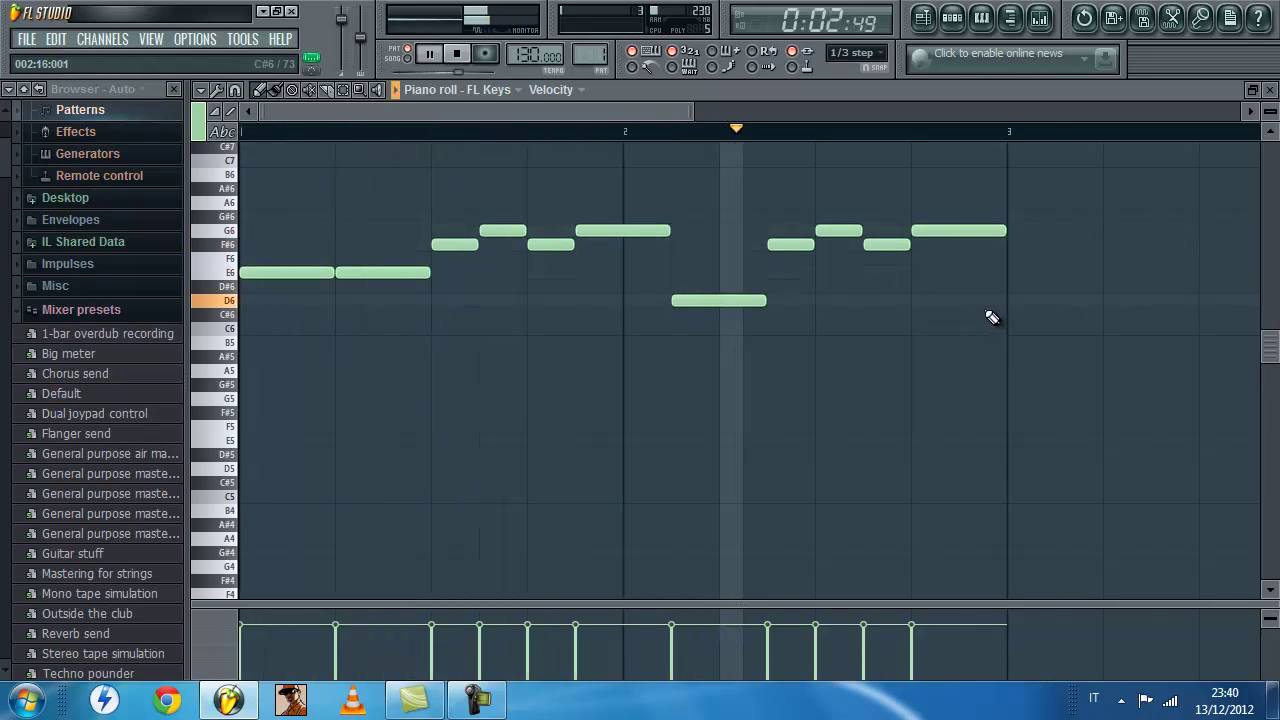
pyautogui.press('space')
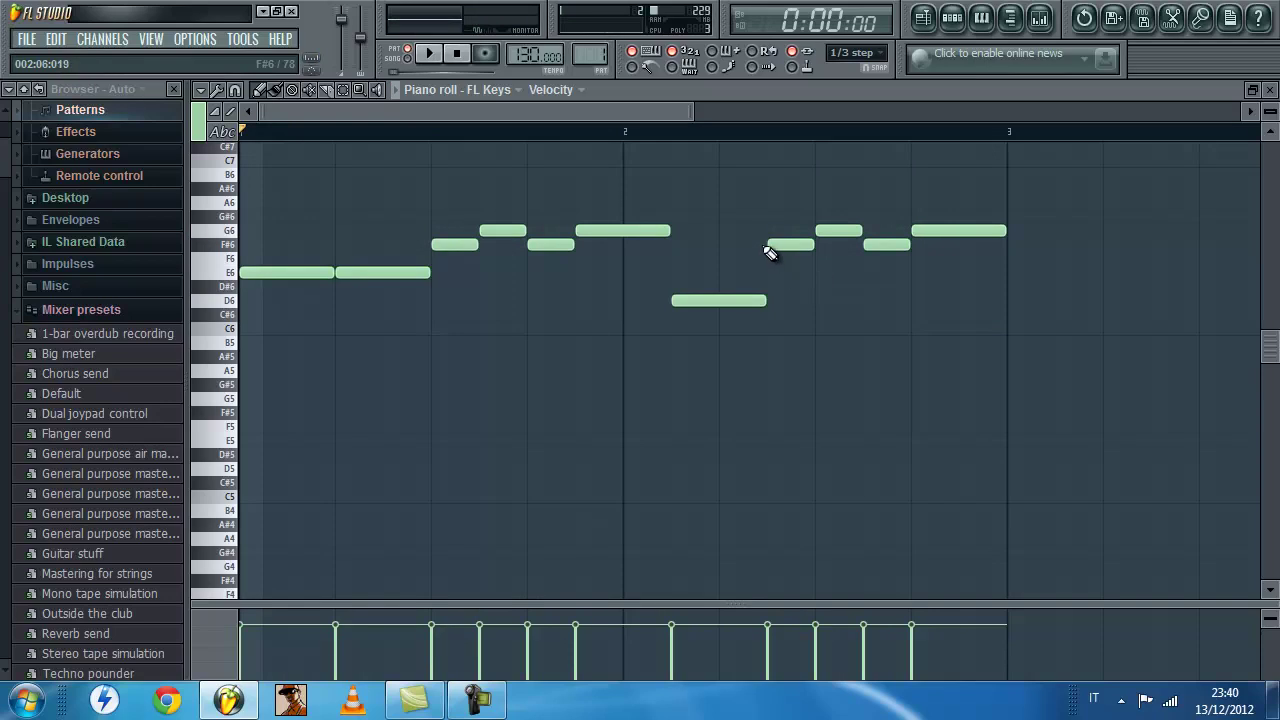
# Shift the closing four-note group to step 9 of bar 2 and add a second four-step D6 directly after the first.
pyautogui.moveTo(994, 212); pyautogui.dragTo(825, 242)
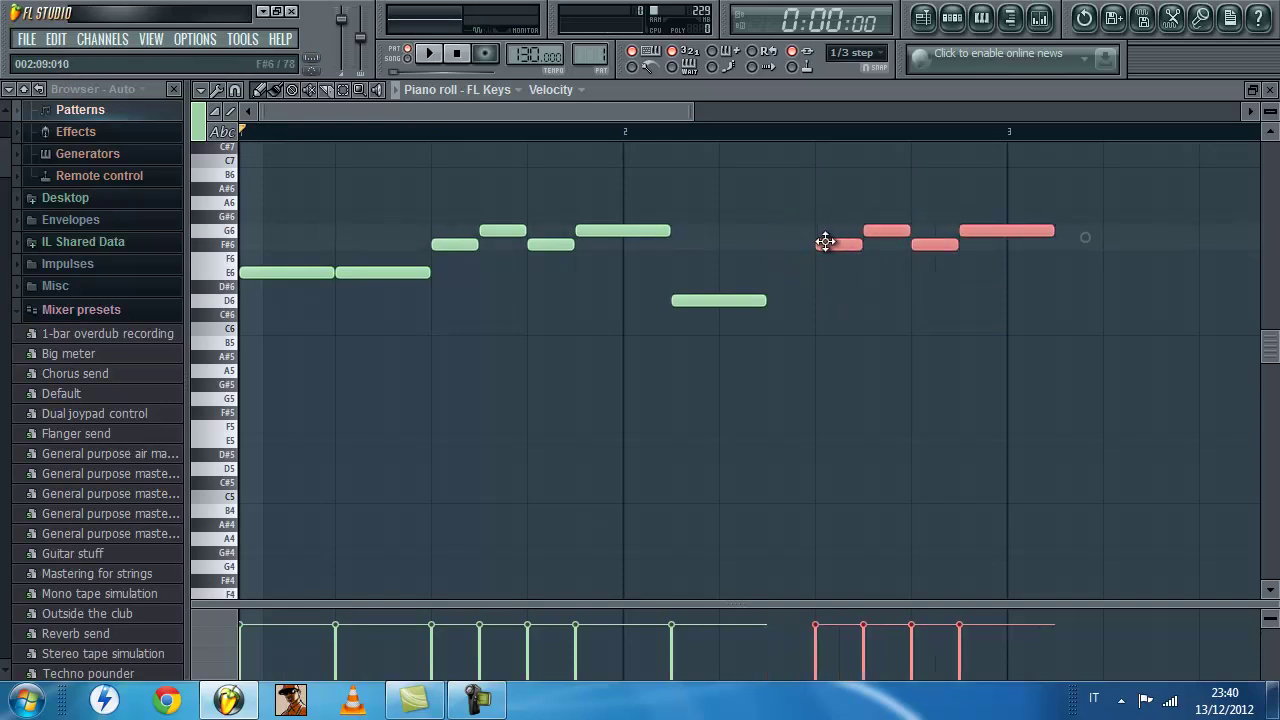
pyautogui.click(821, 298)
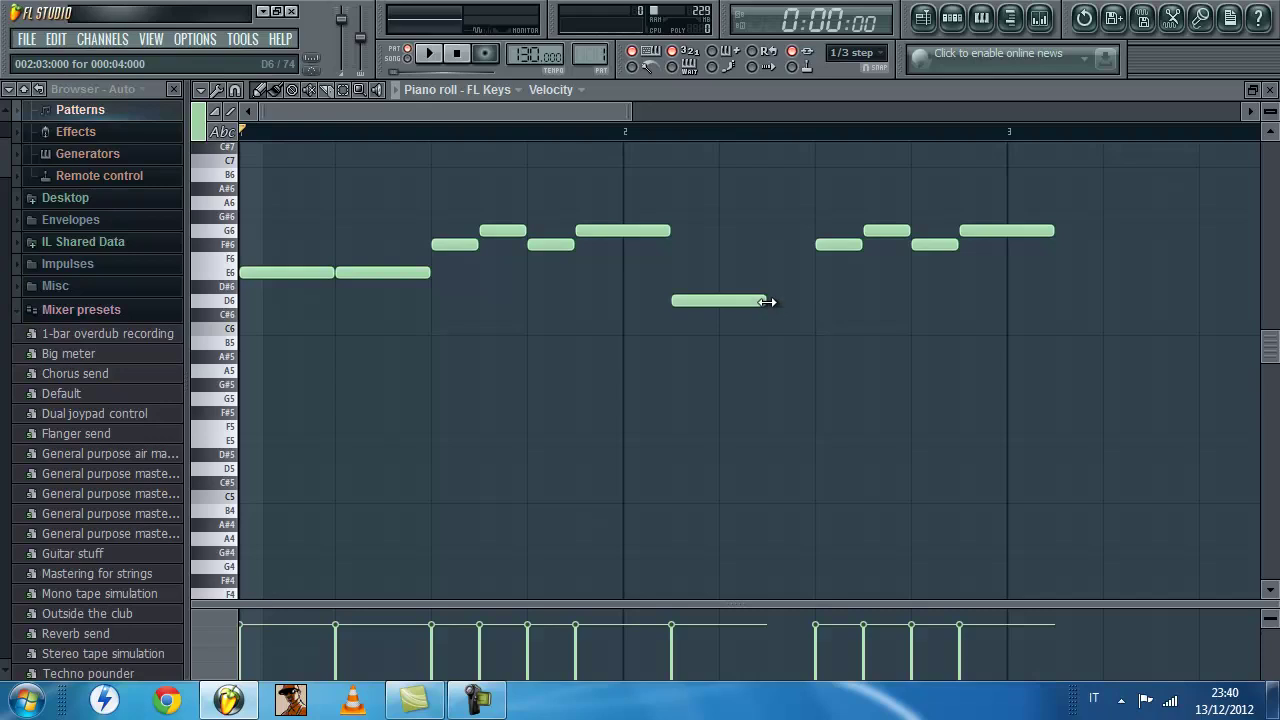
pyautogui.click(790, 302)
# Try the closing four-note group at step 13 and at step 11 of bar 2, playing the melody each time.
pyautogui.moveTo(1066, 215); pyautogui.dragTo(920, 246)
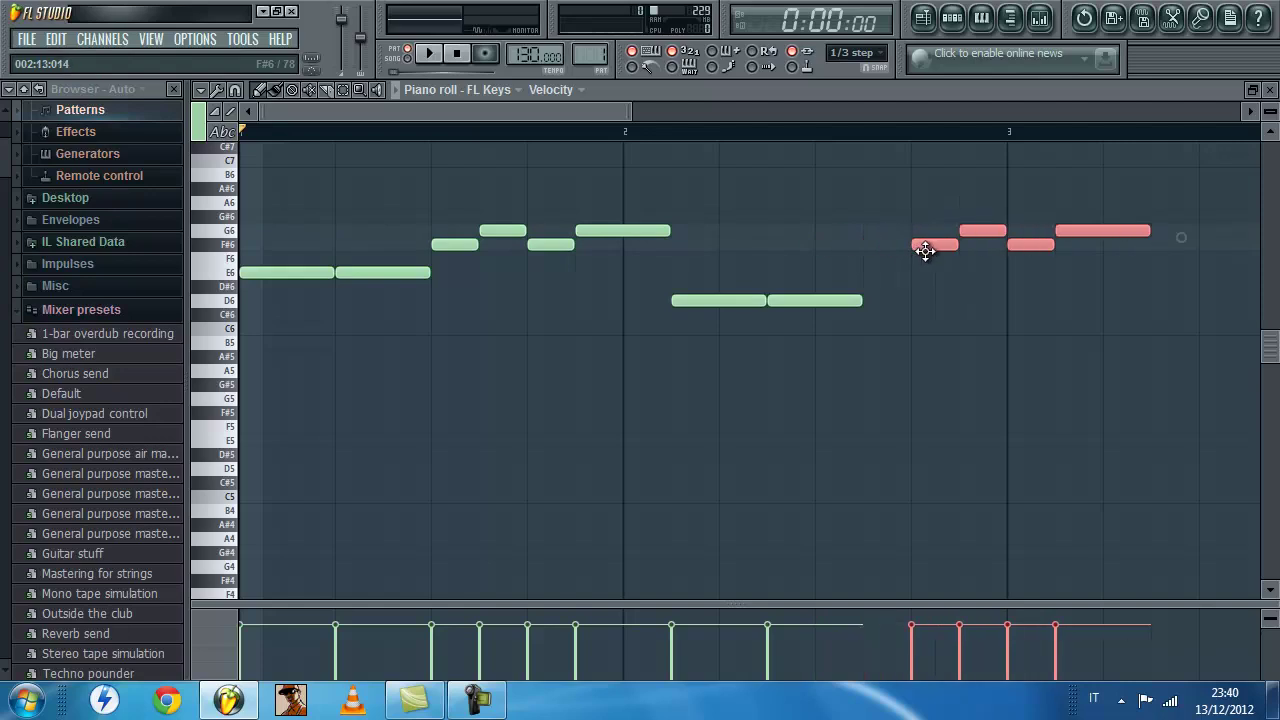
pyautogui.click(924, 292)
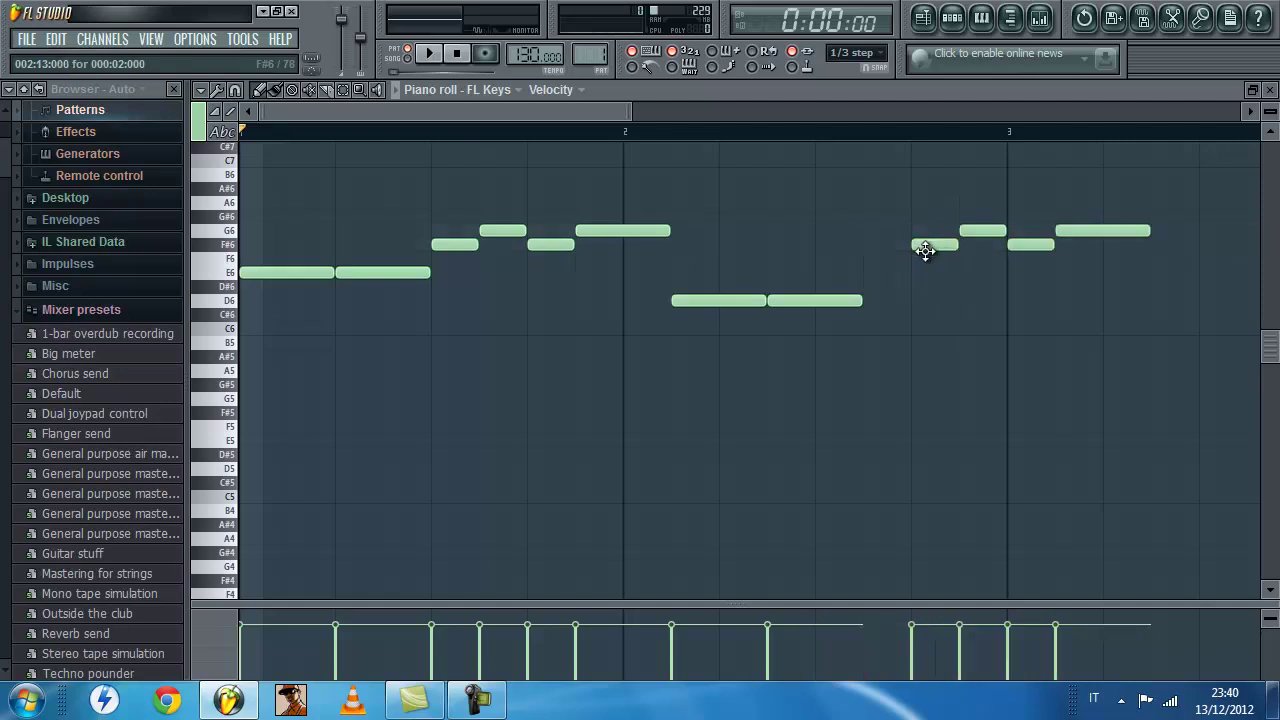
pyautogui.press('space')
pyautogui.moveTo(1192, 198); pyautogui.dragTo(874, 245)
pyautogui.click(860, 221)
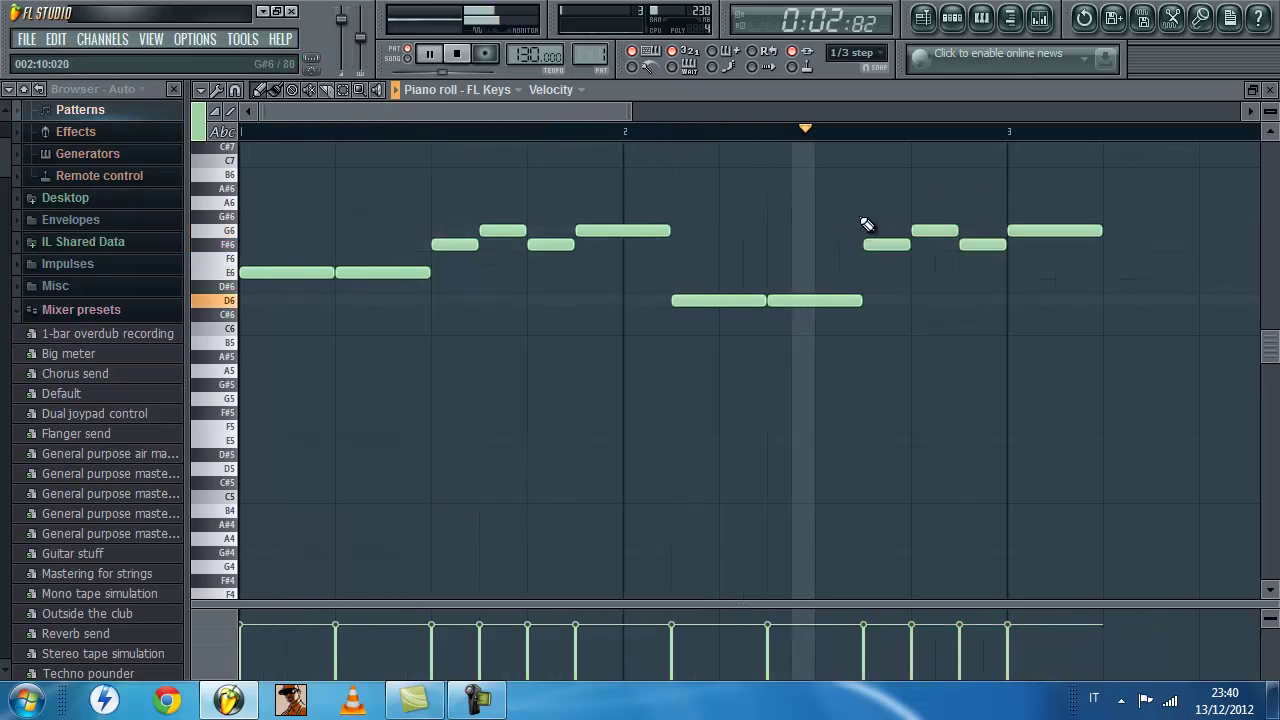
pyautogui.press('space')
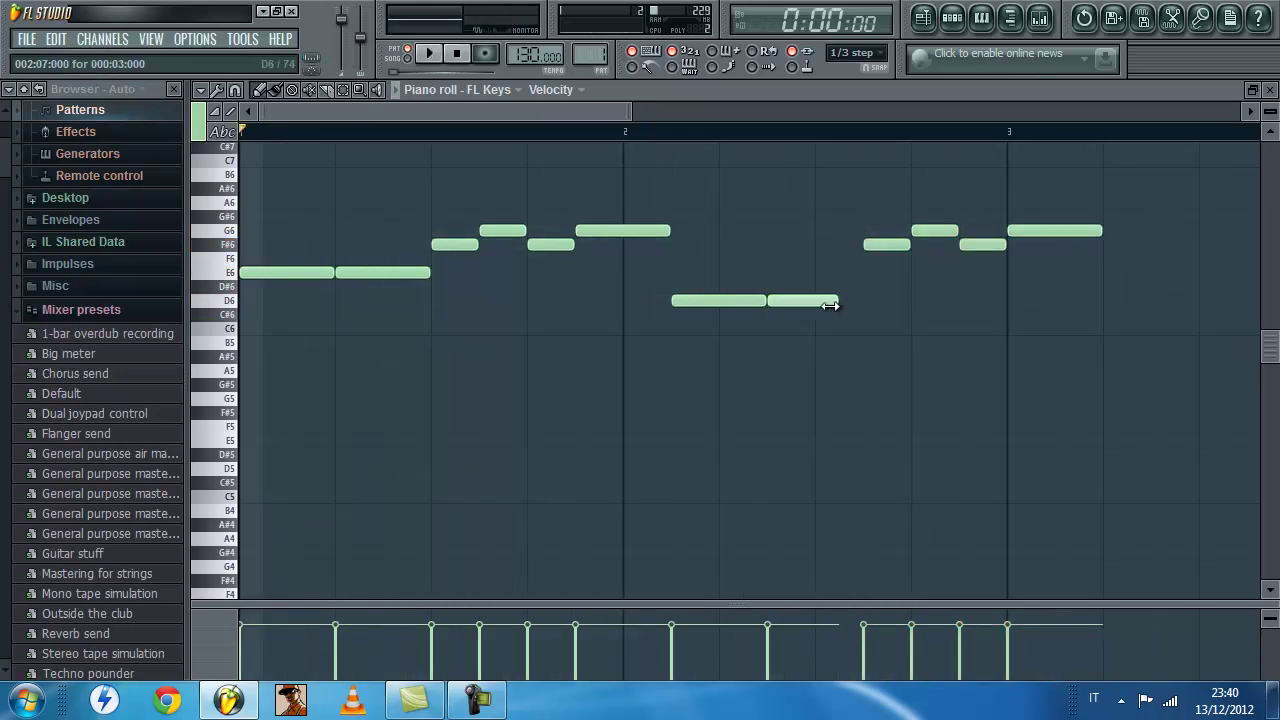
# Shorten the second D6 to two steps, move the closing four-note group to step 9 of bar 2, and play the melody.
pyautogui.moveTo(1062, 184); pyautogui.dragTo(826, 246)
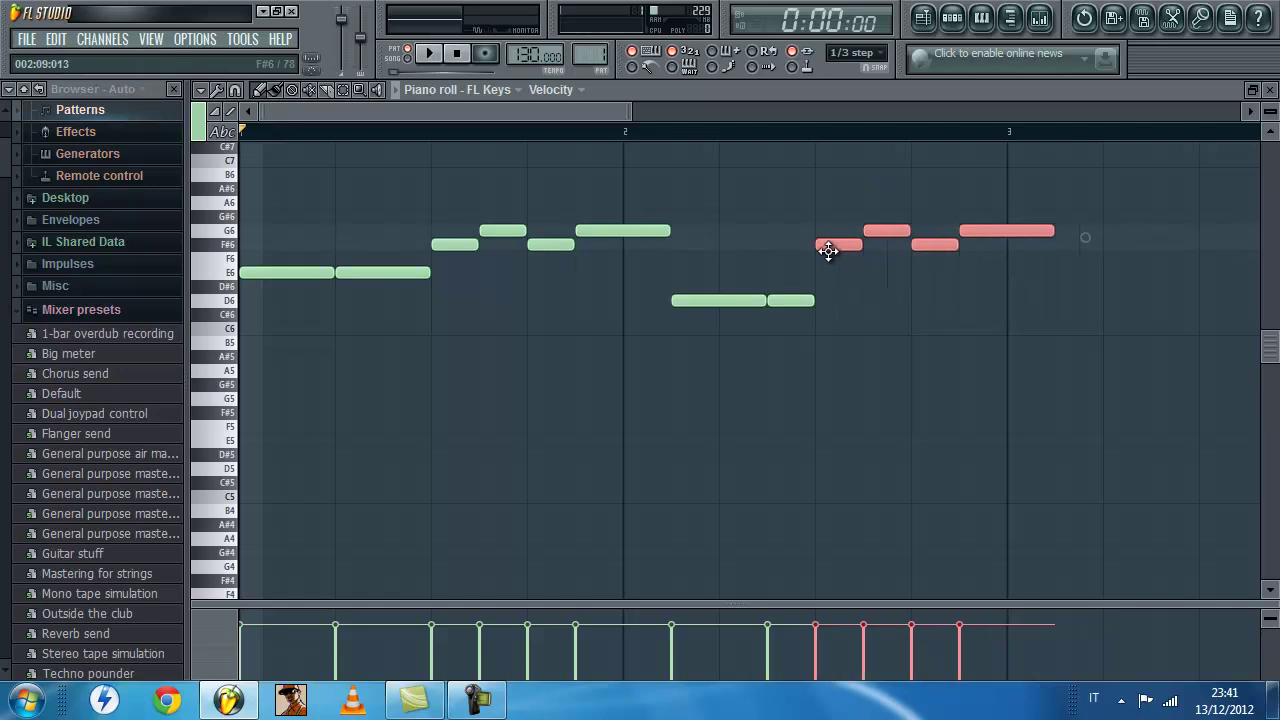
pyautogui.press('space')
pyautogui.click(800, 206)
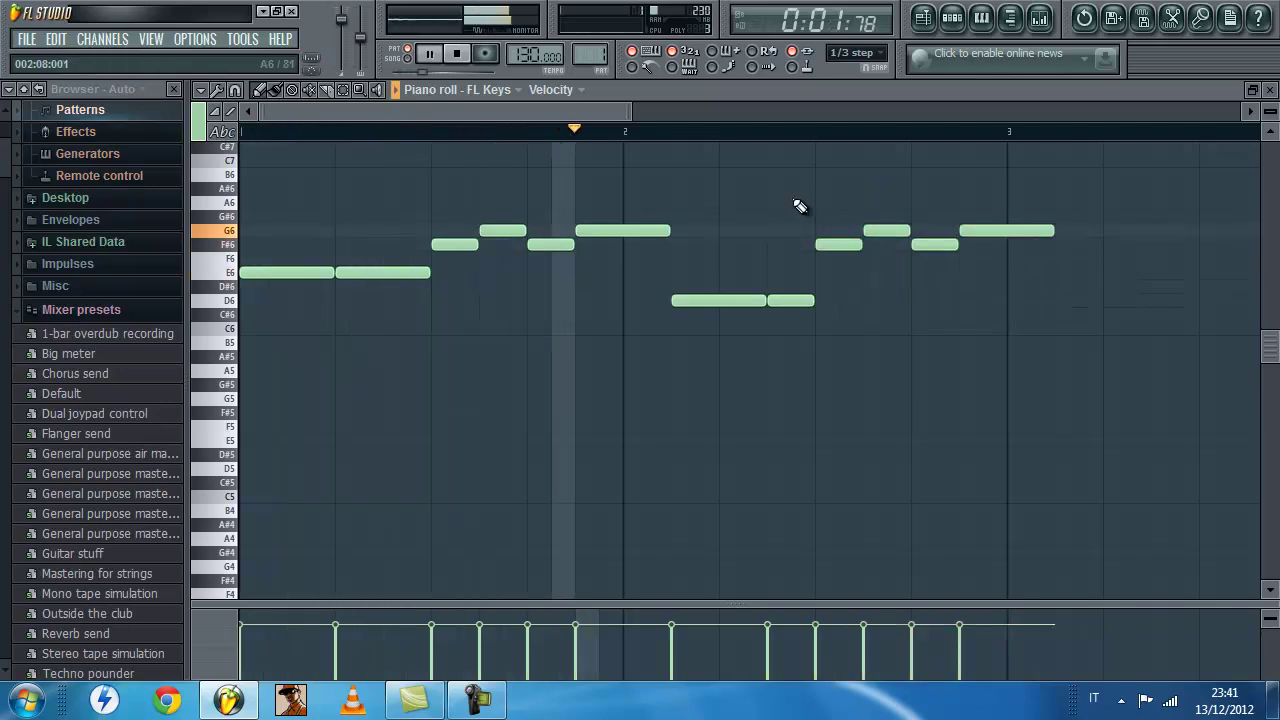
# Stop playback and add a four-step D6 at step 3 and a two-step D6 at step 7 of bar 3.
pyautogui.scroll(-2, 760, 220)
pyautogui.press('space')
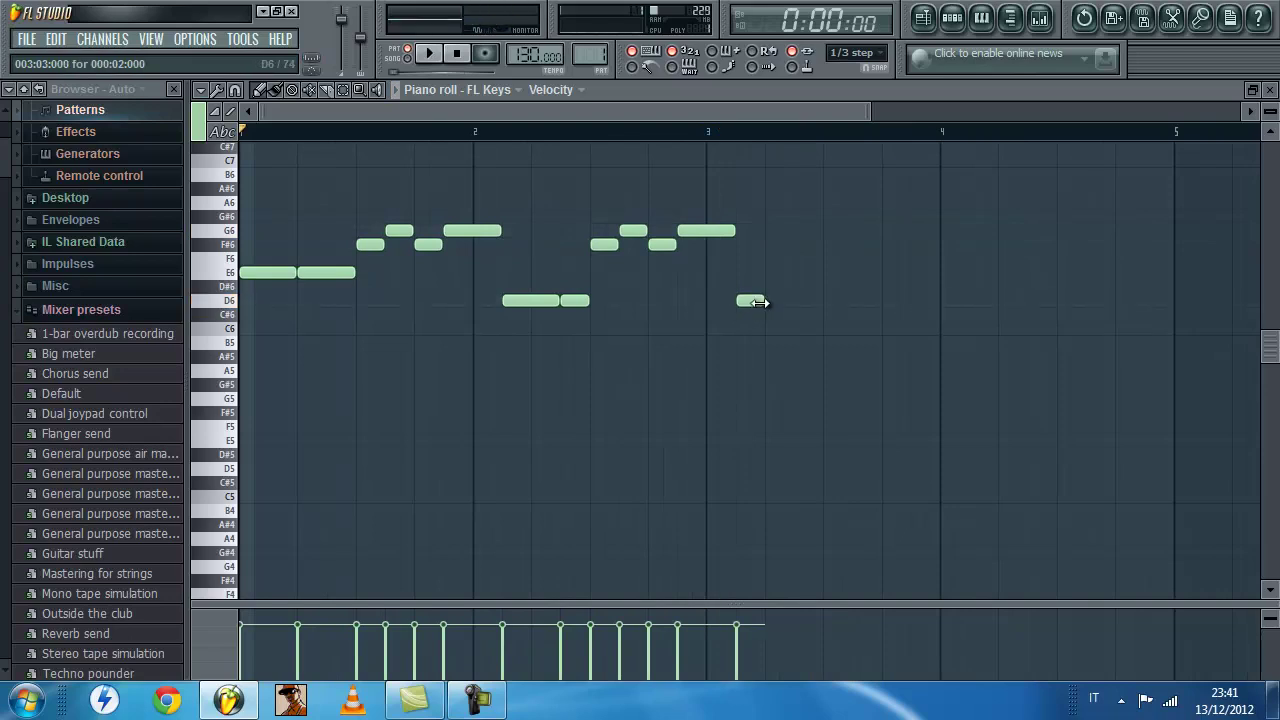
pyautogui.click(799, 302)
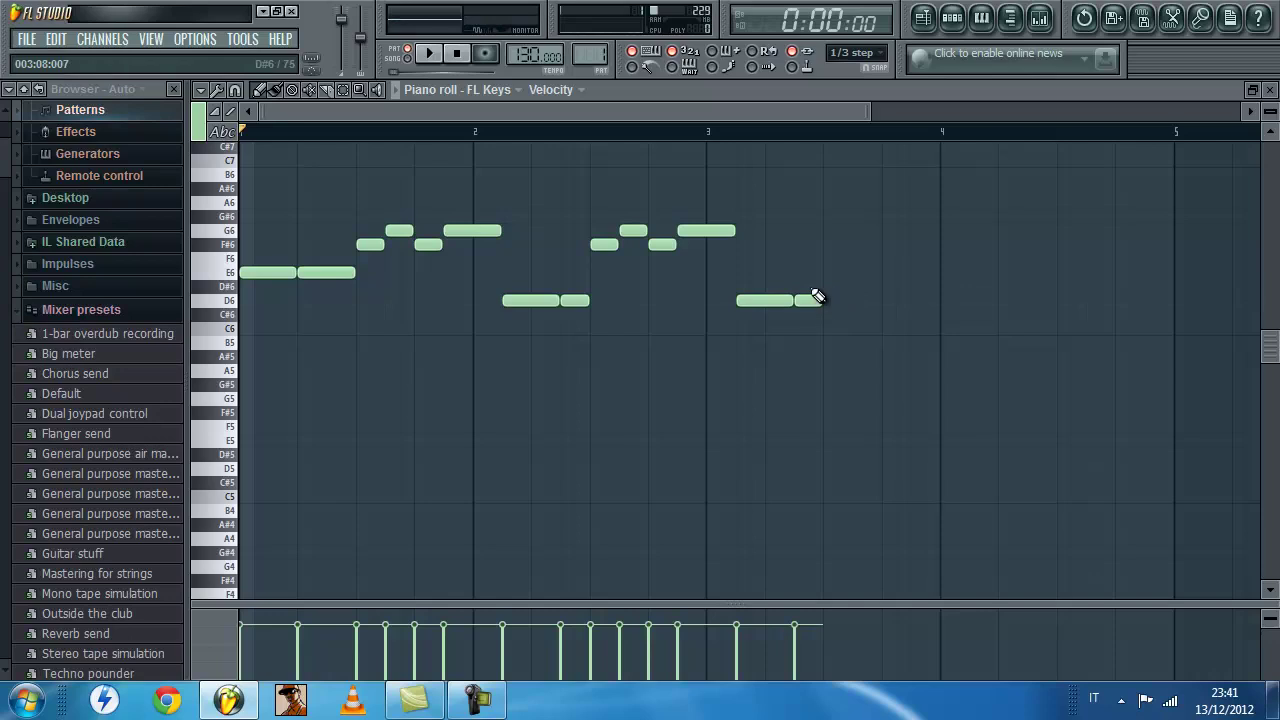
# Add two-step F#6, G6 and F#6 notes from step 9 of bar 3, followed by an E6 lasting to the end of bar 4.
pyautogui.moveTo(878, 230); pyautogui.dragTo(865, 232)
pyautogui.click(884, 247)
pyautogui.click(910, 275)
pyautogui.moveTo(937, 274); pyautogui.dragTo(1149, 286)
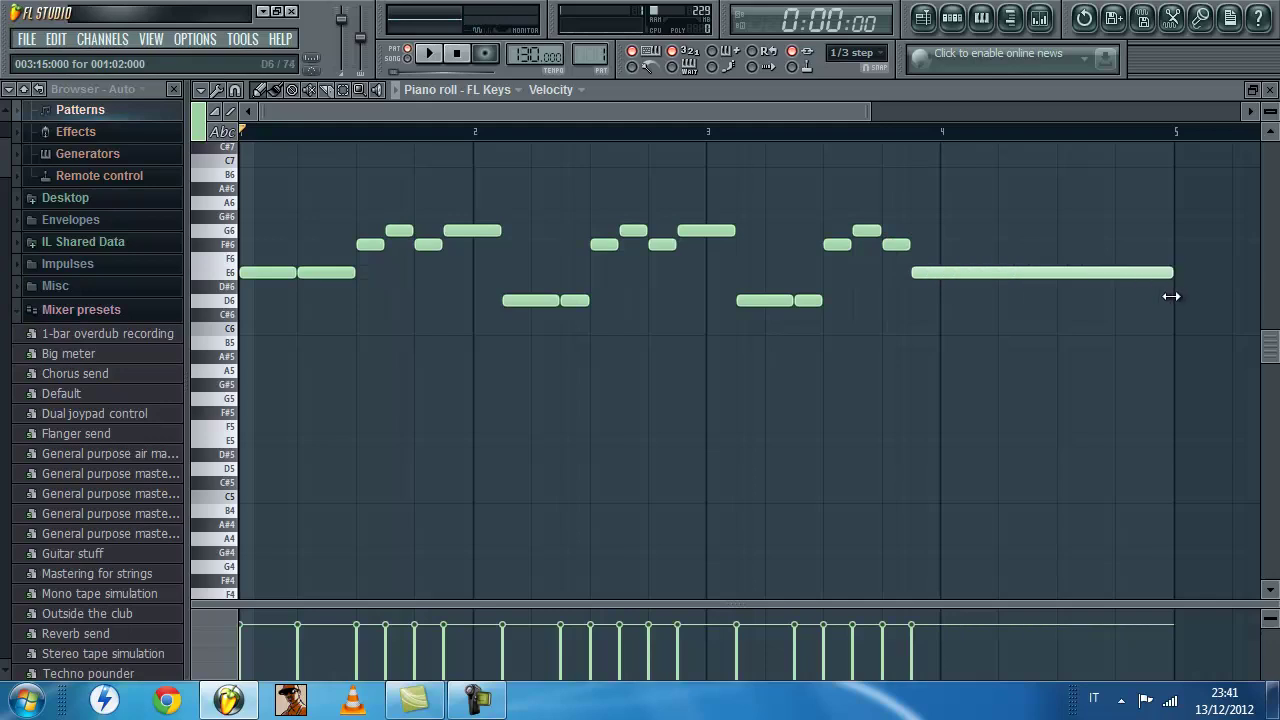
# Play the whole melody, lower the tempo to 128 BPM, and stop playback.
pyautogui.press('space')
pyautogui.scroll(-2, 345, 383)
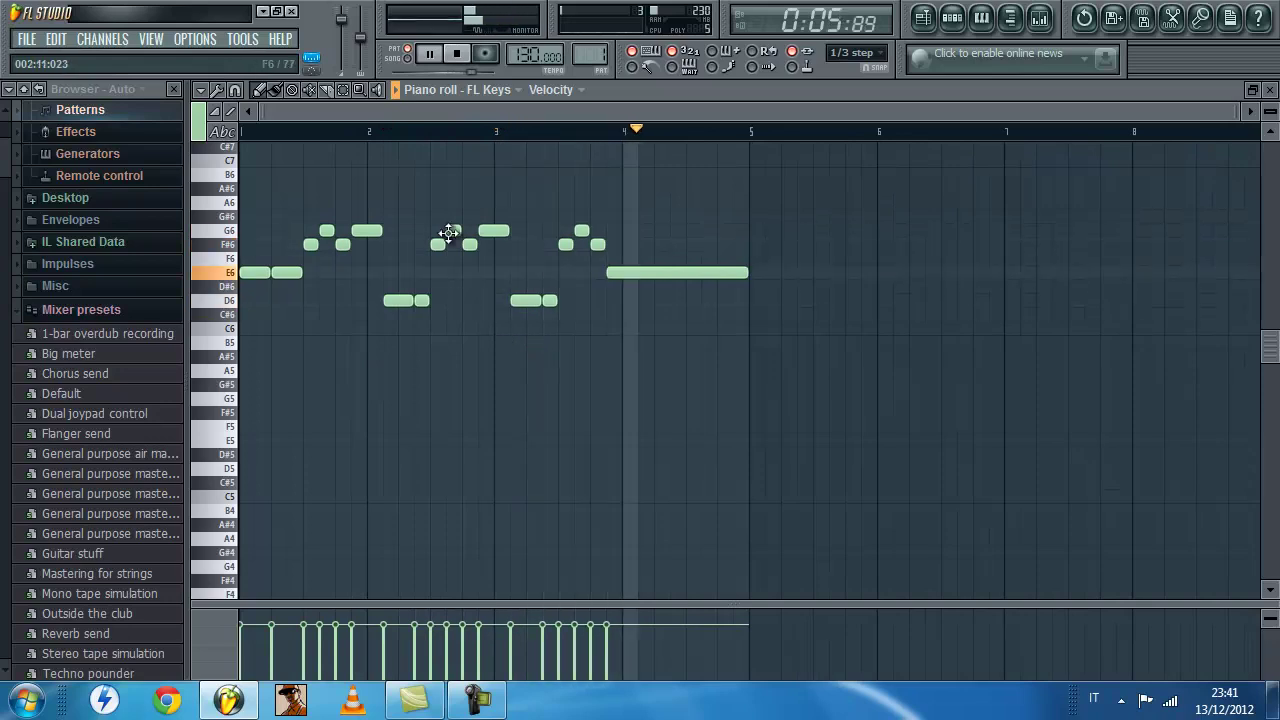
pyautogui.scroll(-1, 528, 55)
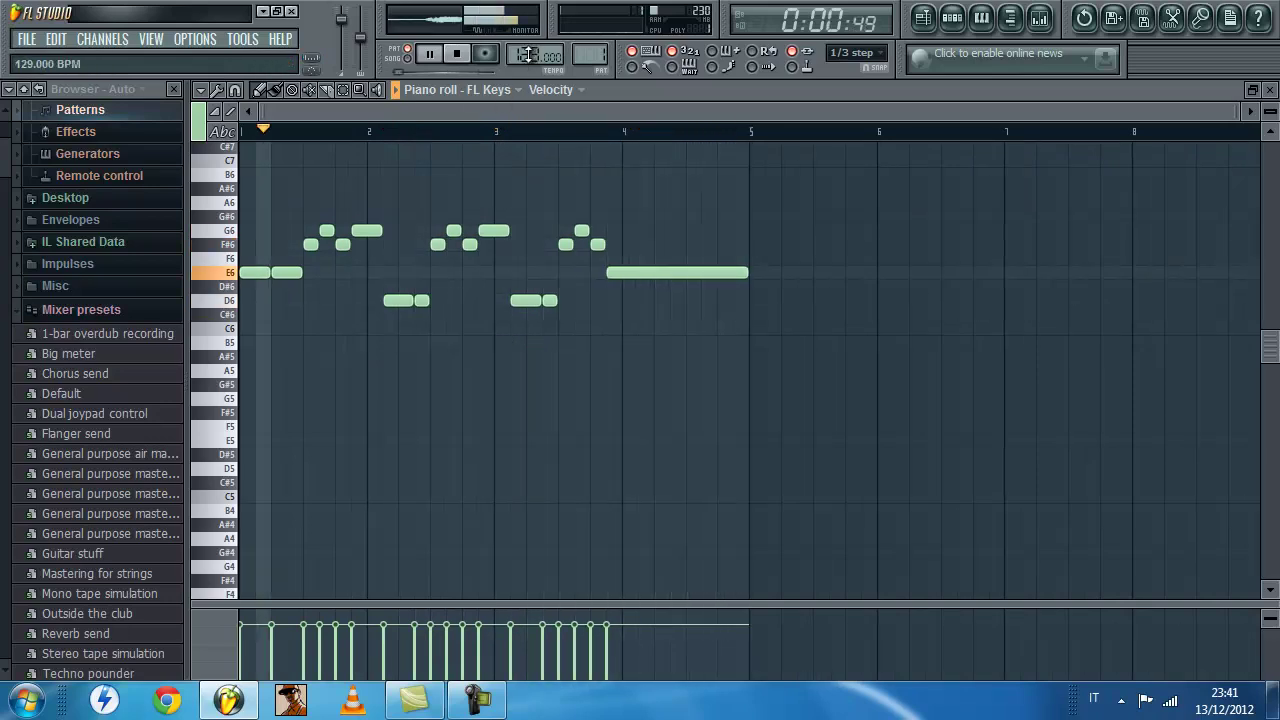
pyautogui.press('space')
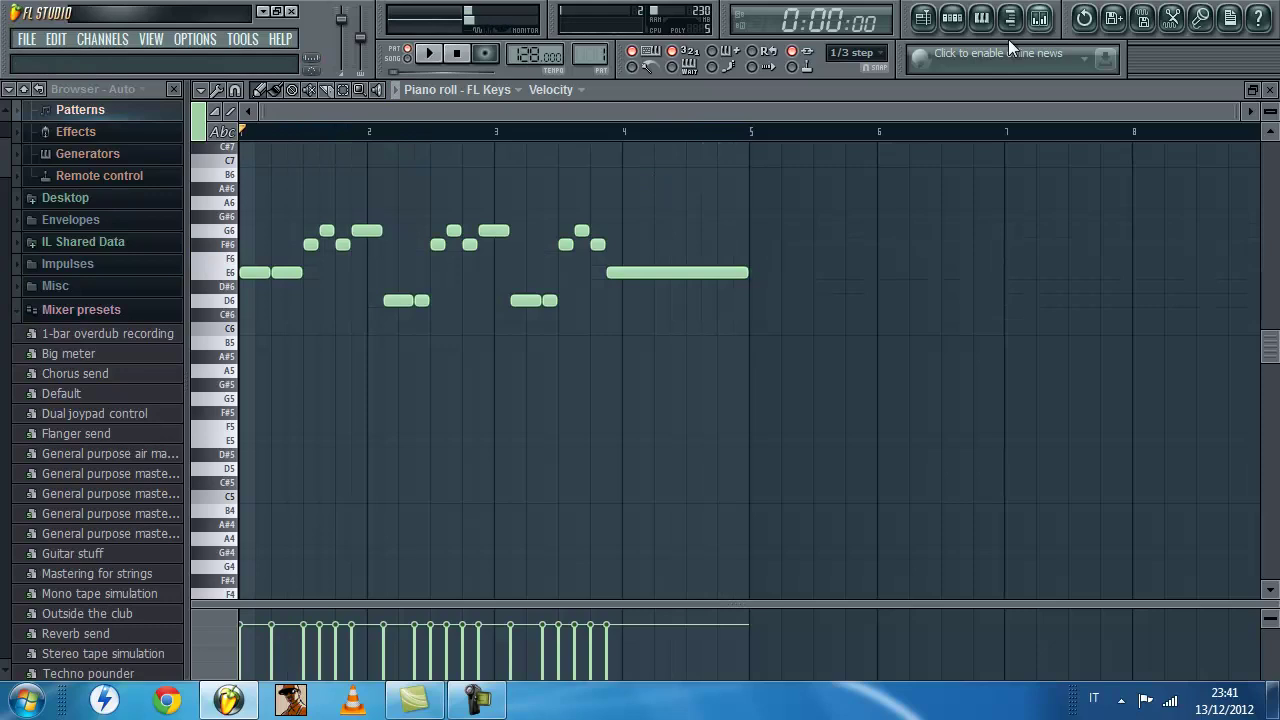
# Clone the FL Keys channel and paste the four-bar chord pattern into the clone's piano roll.
pyautogui.click(953, 16)
pyautogui.rightClick(610, 300)
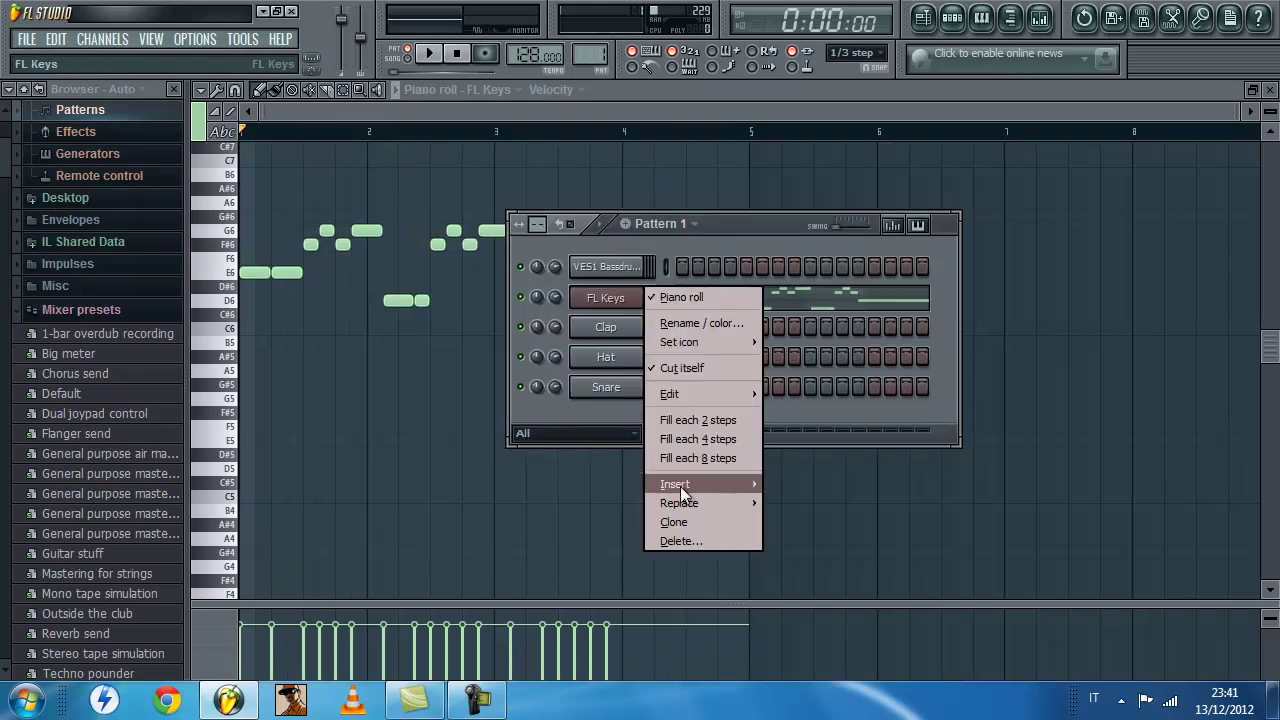
pyautogui.click(683, 520)
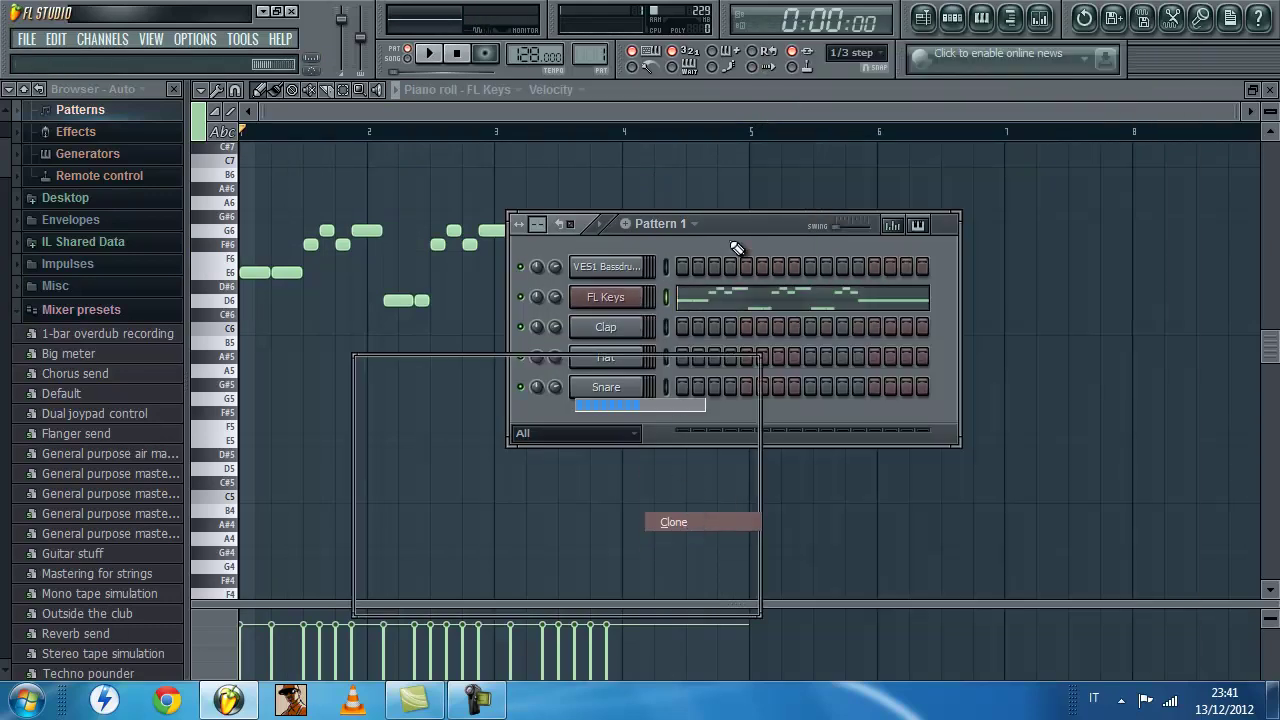
pyautogui.rightClick(614, 335)
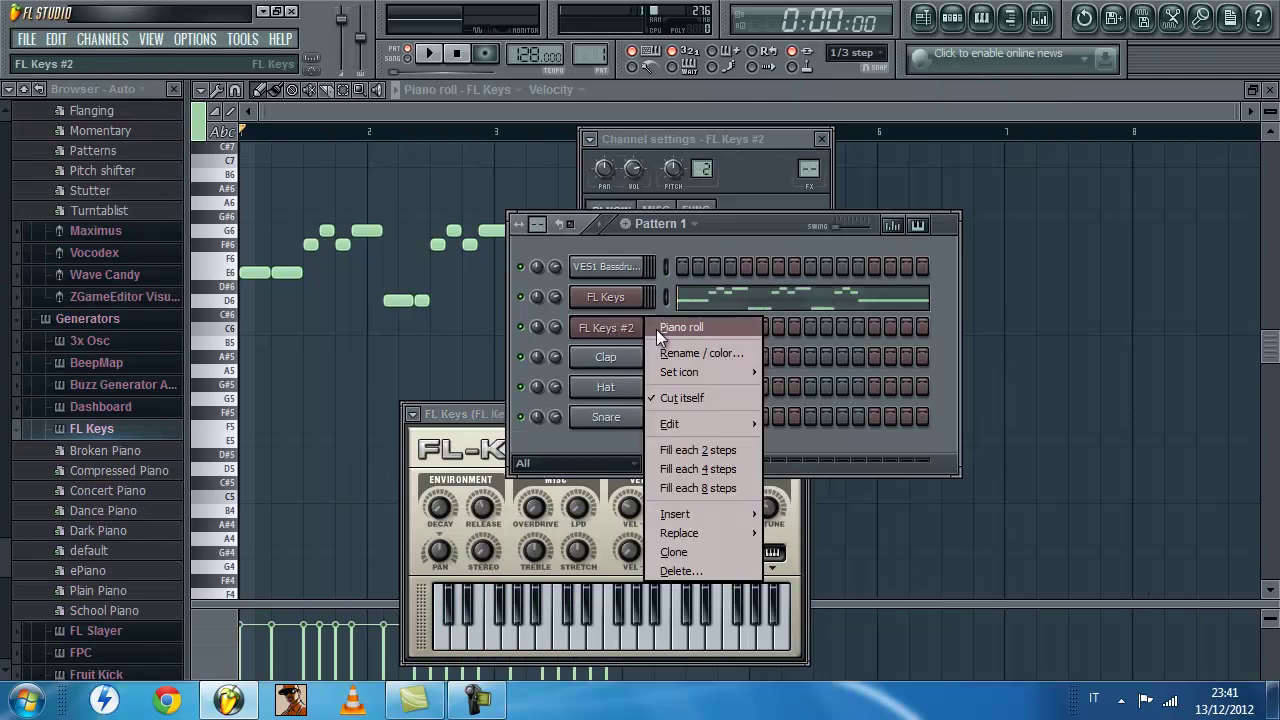
pyautogui.click(684, 327)
pyautogui.hotkey('ctrl', 'v')
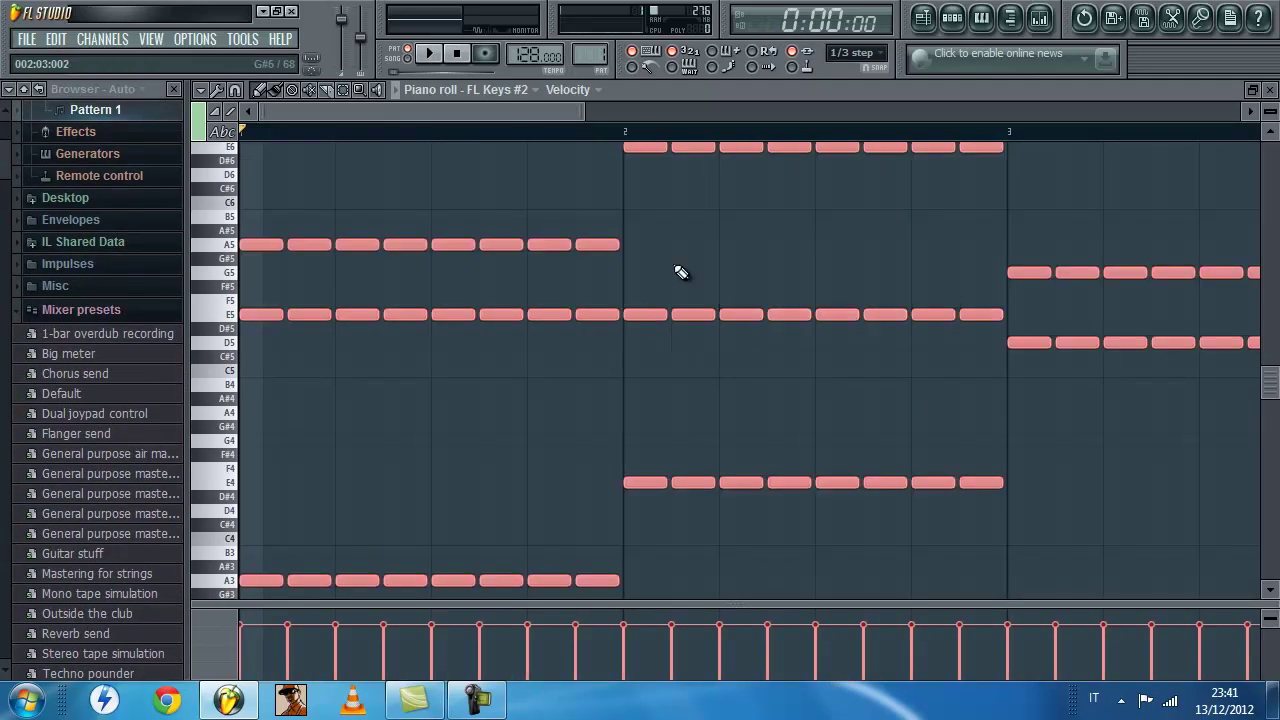
# Deselect the pasted chords, play the pattern, and examine the chord notes across all four bars and octaves.
pyautogui.keyDown('ctrl'); pyautogui.click(708, 262); pyautogui.keyUp('ctrl')
pyautogui.scroll(3, 708, 262)
pyautogui.scroll(-3, 694, 276)
pyautogui.press('space')
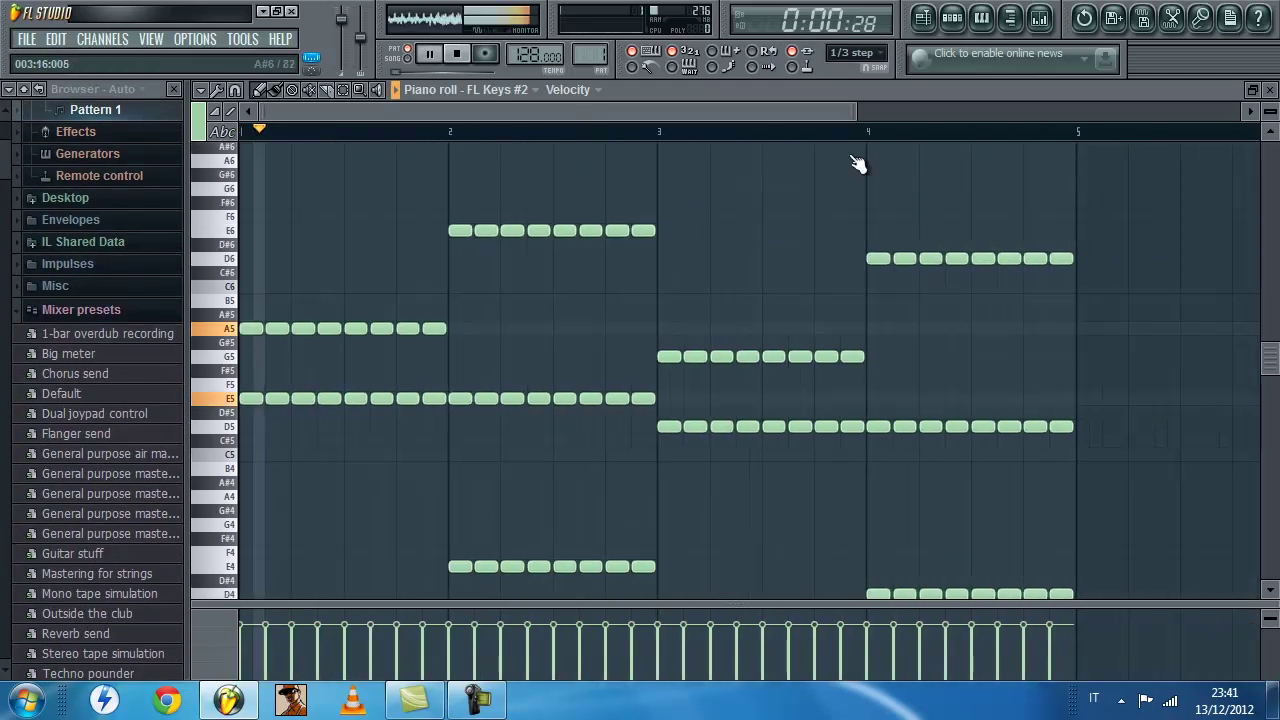
pyautogui.click(945, 20)
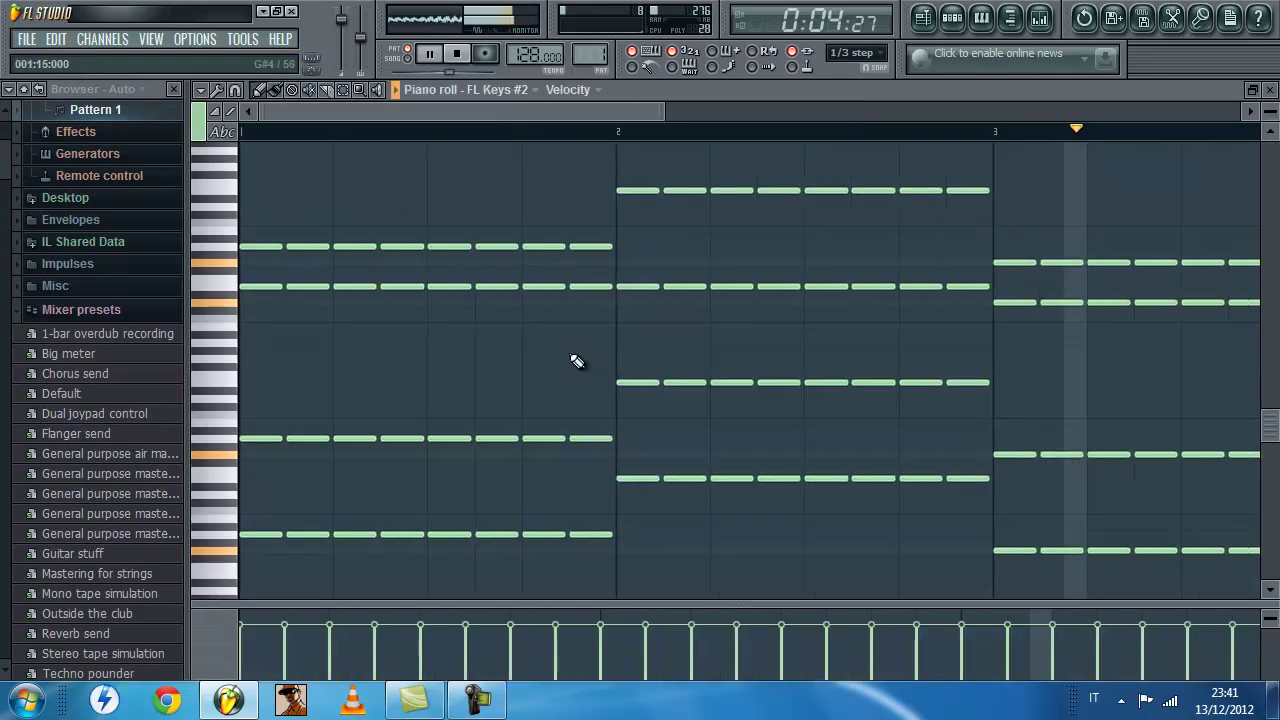
pyautogui.scroll(-1, 590, 354)
pyautogui.moveTo(1269, 113); pyautogui.dragTo(1269, 104)
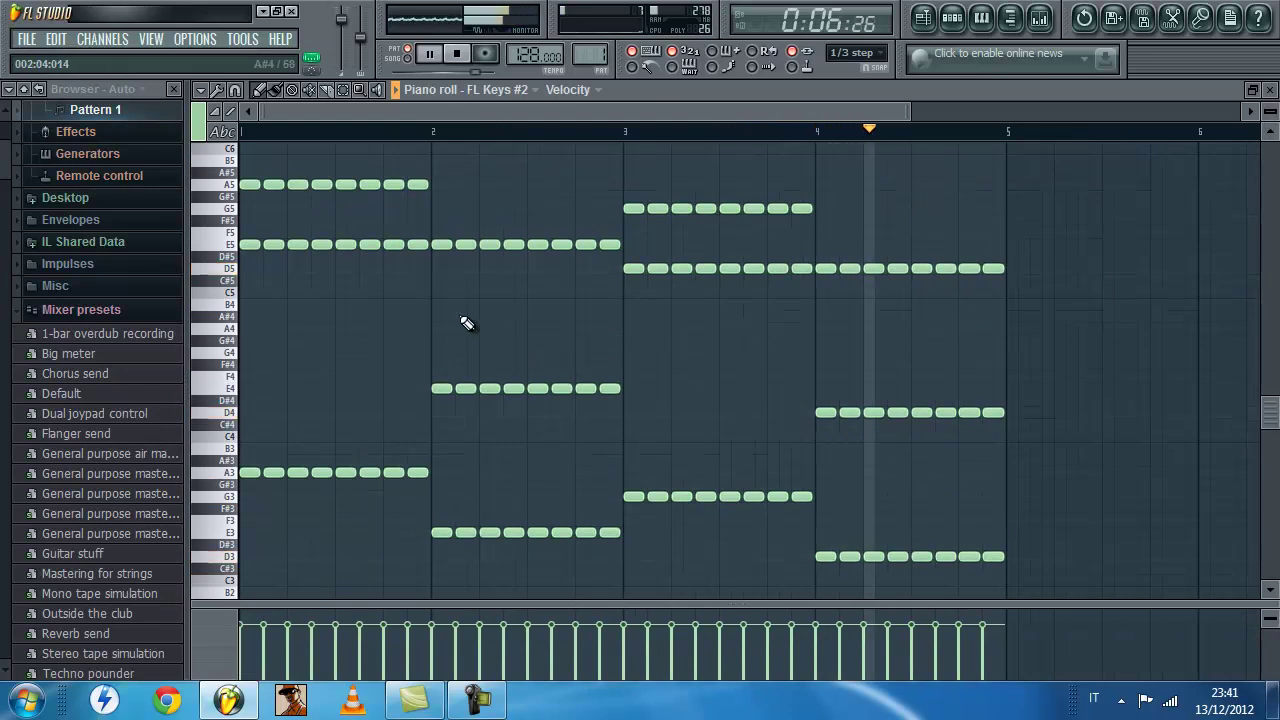
pyautogui.scroll(2, 126, 275)
pyautogui.scroll(-3, 126, 275)
pyautogui.scroll(-4, 240, 293)
pyautogui.scroll(6, 370, 290)
pyautogui.scroll(2, 531, 270)
pyautogui.scroll(-3, 690, 230)
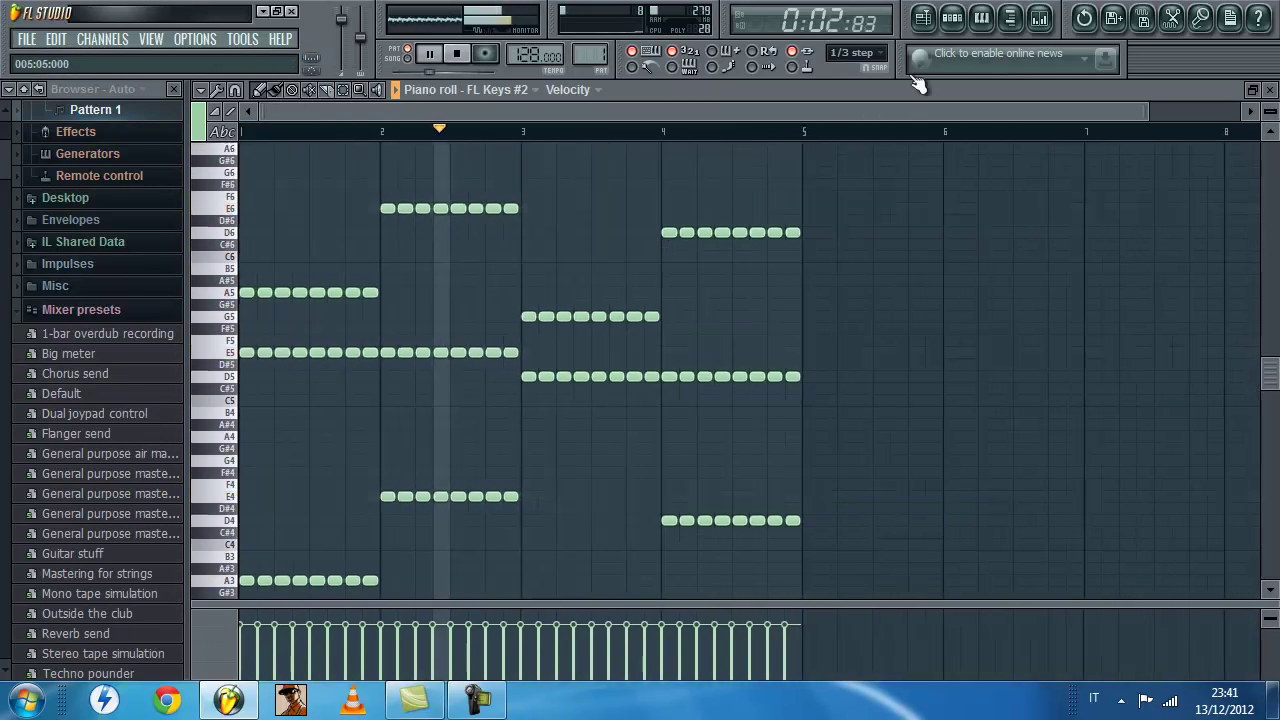
# Replay the pattern, insert a Sylenth1 - VTX channel above the Clap channel, and stop playback.
pyautogui.click(952, 17)
pyautogui.press('space')
pyautogui.press('space')
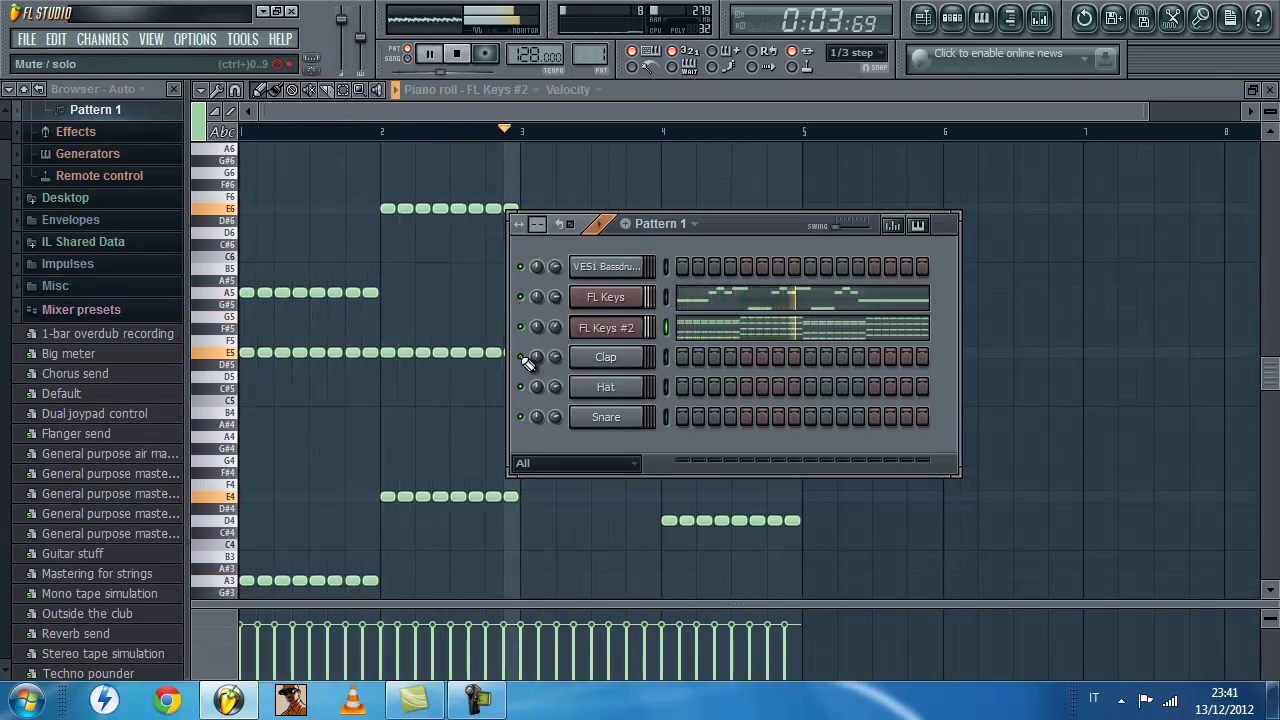
pyautogui.press('super')
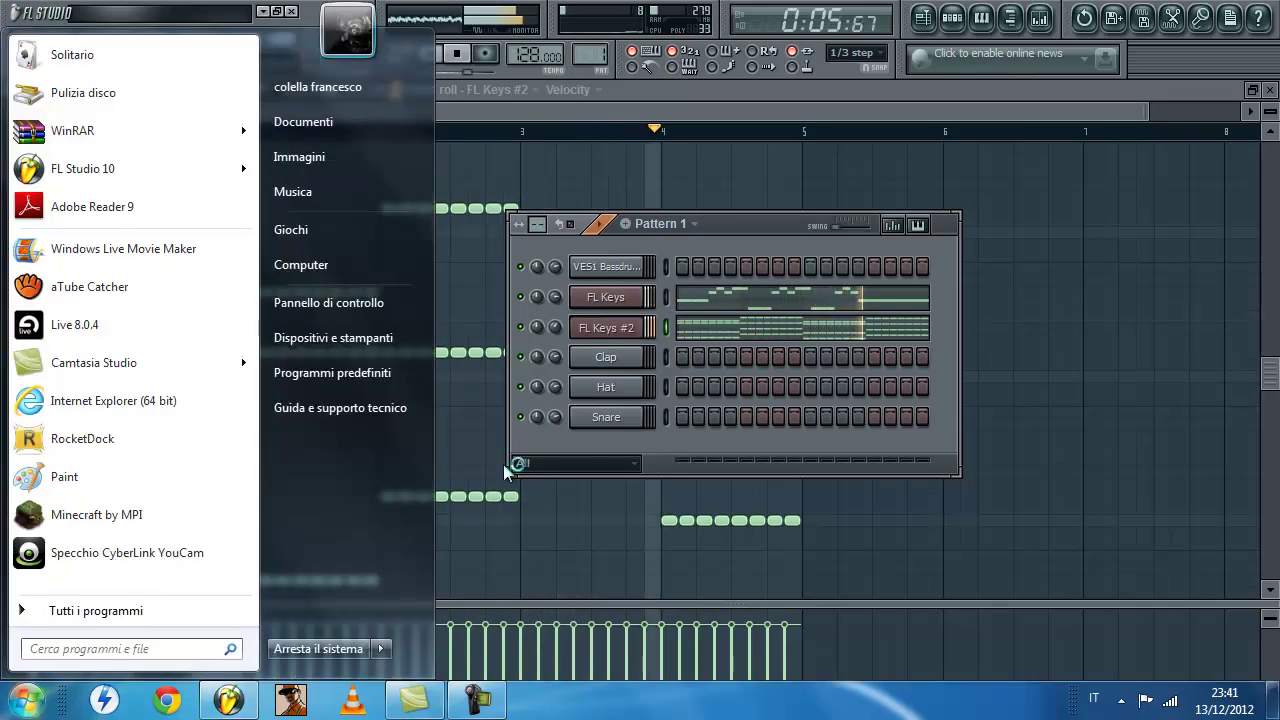
pyautogui.press('super')
pyautogui.rightClick(620, 363)
pyautogui.moveTo(686, 566)
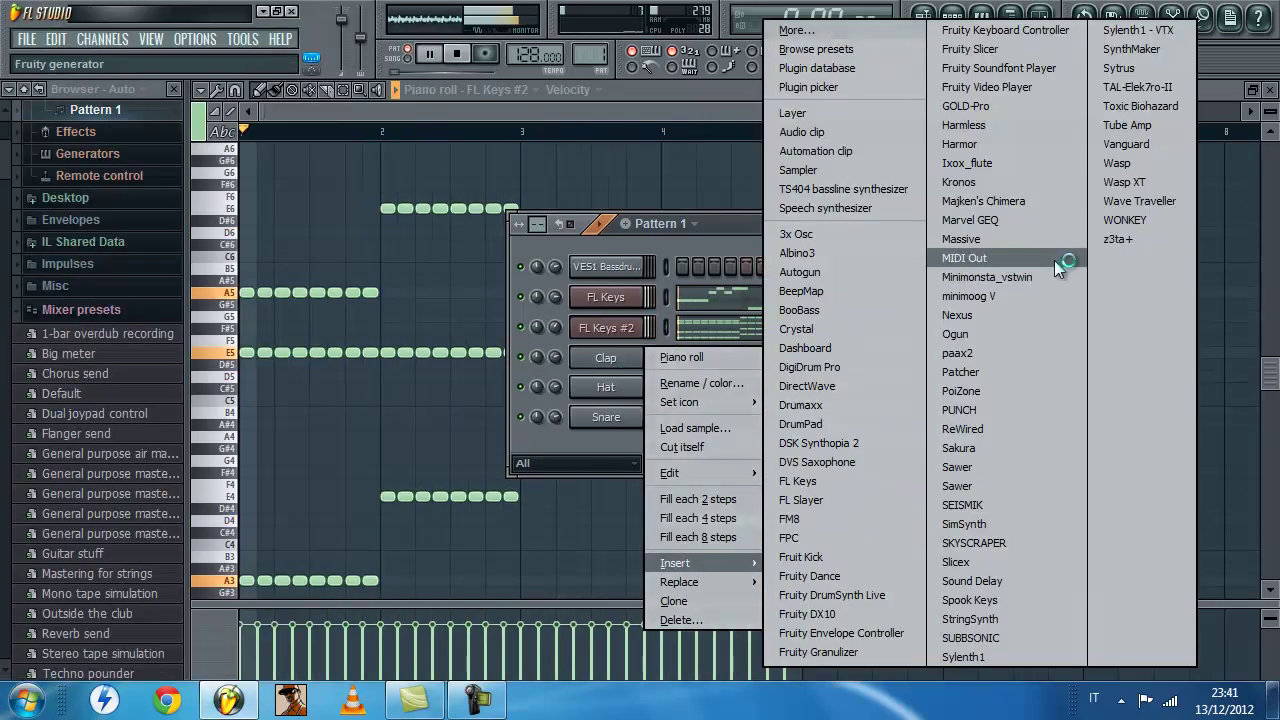
pyautogui.click(1140, 30)
pyautogui.press('space')
# Load the preset 052: LD Follow in the Sylenth1 synthesizer.
pyautogui.moveTo(715, 414); pyautogui.dragTo(627, 283)
pyautogui.click(741, 459)
pyautogui.click(750, 466)
pyautogui.click(753, 464)
pyautogui.click(824, 440)
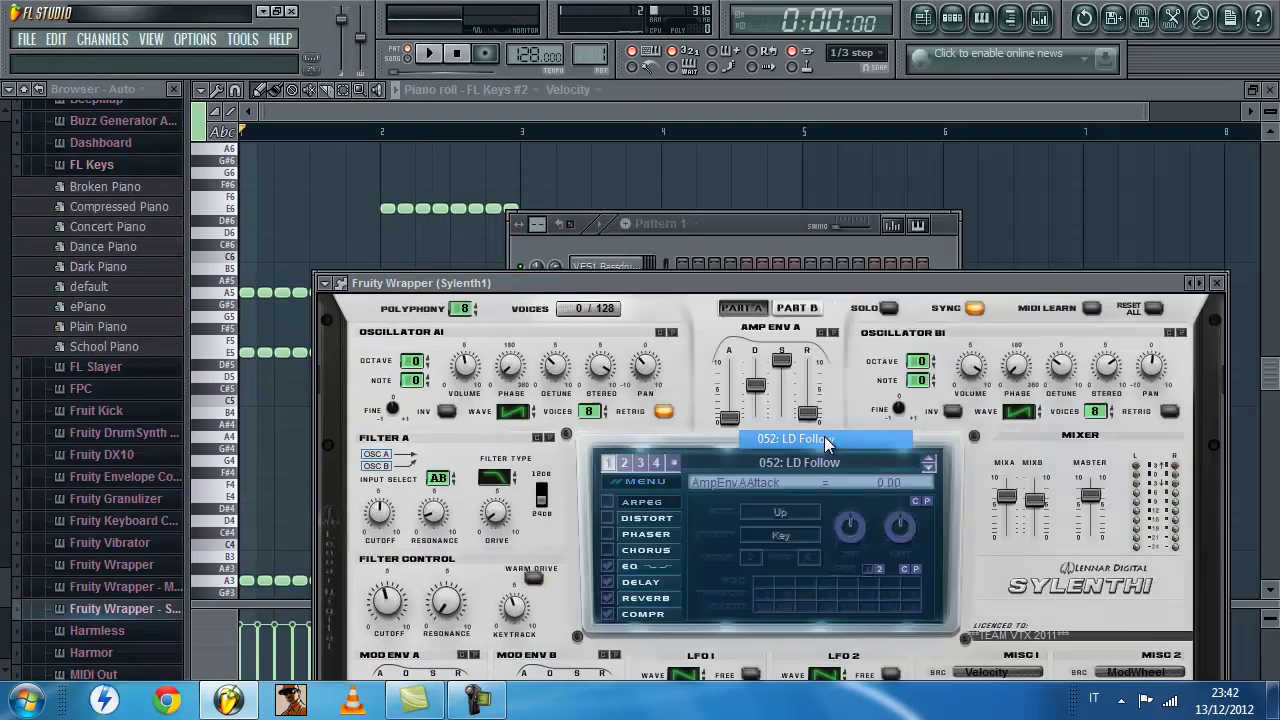
pyautogui.click(491, 706)
pyautogui.click(491, 710)
# Select and copy all melody notes in the FL Keys piano roll.
pyautogui.moveTo(743, 228); pyautogui.dragTo(743, 187)
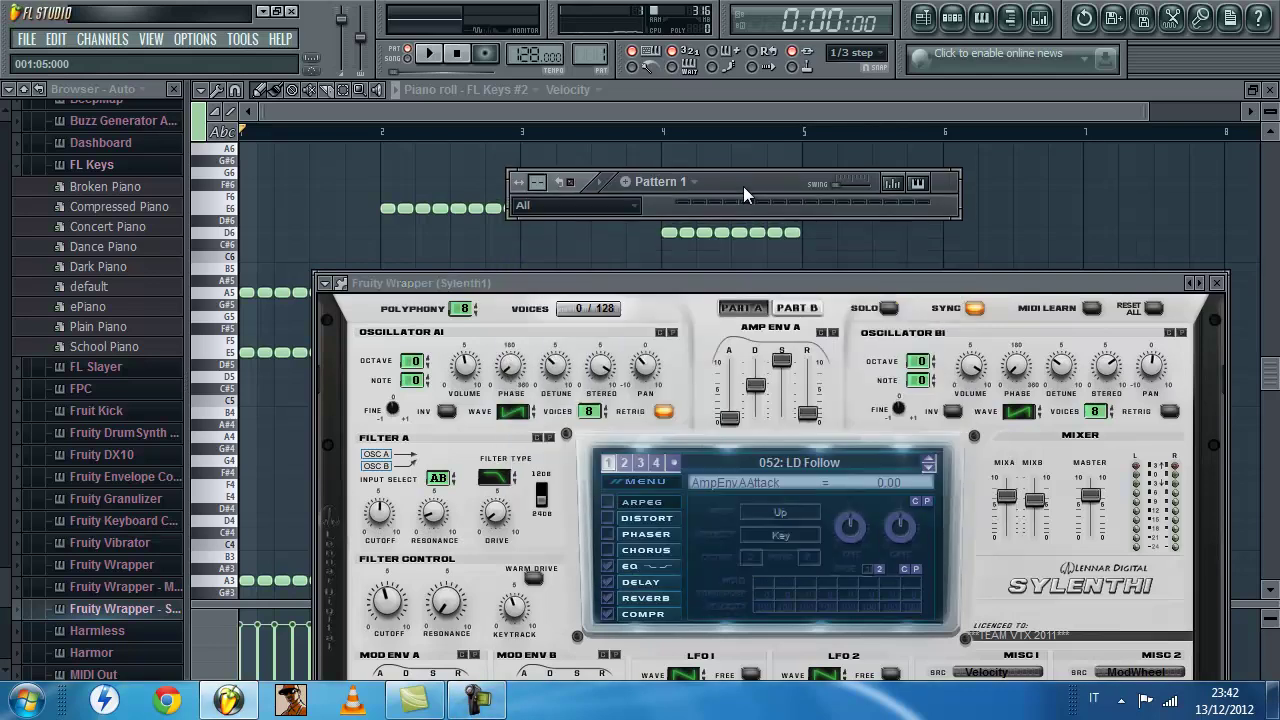
pyautogui.doubleClick(743, 187)
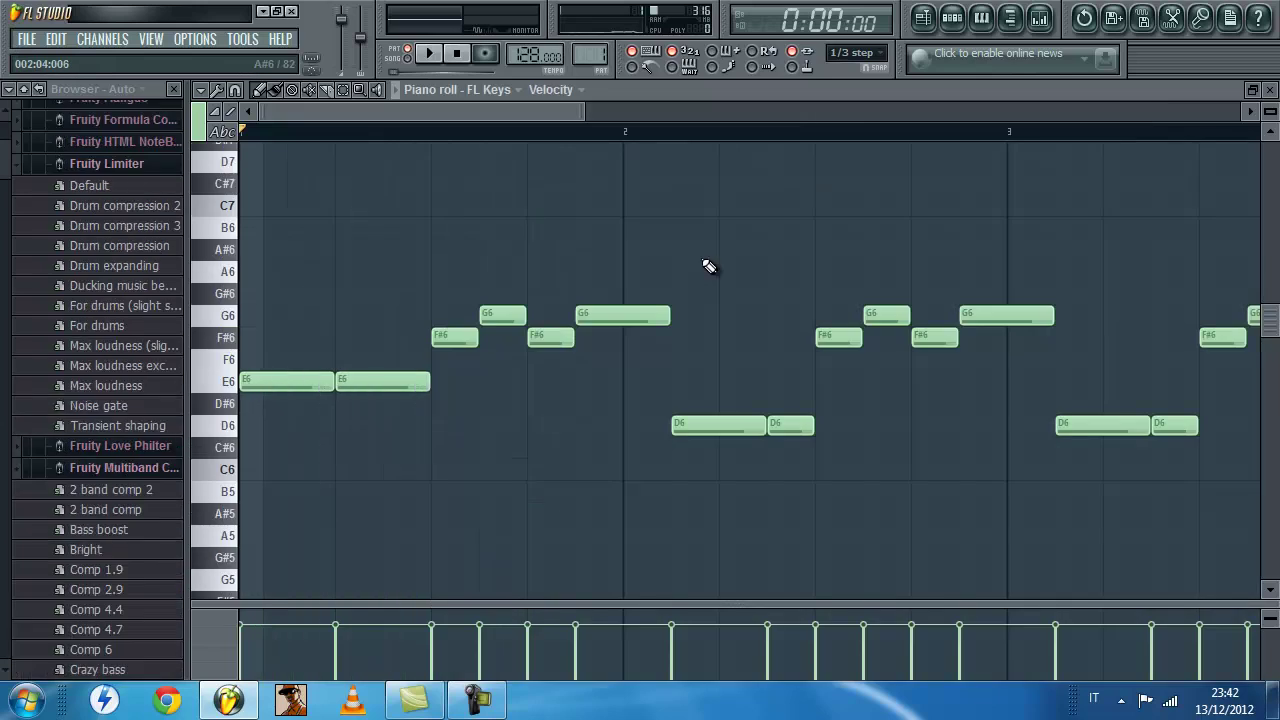
pyautogui.scroll(5, 706, 332)
pyautogui.hotkey('ctrl', 'a')
pyautogui.click(409, 474)
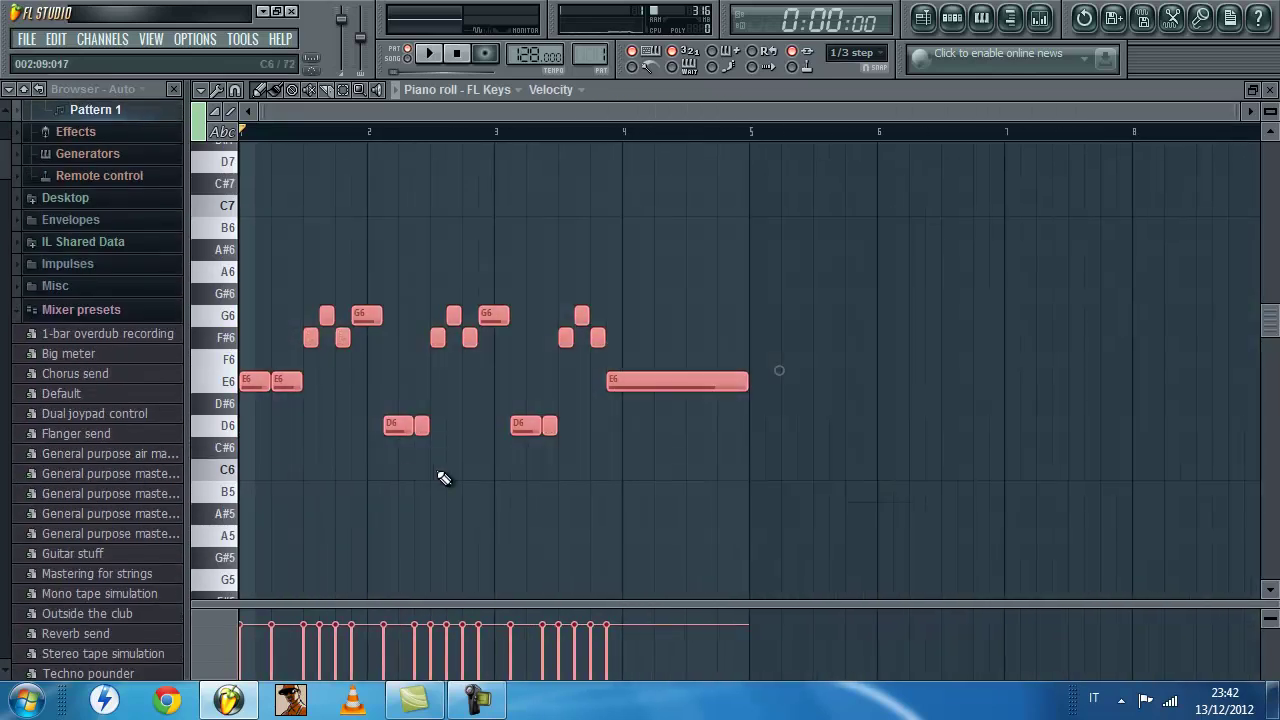
# Paste the copied melody into the Sylenth1 channel's piano roll and start playback.
pyautogui.click(954, 19)
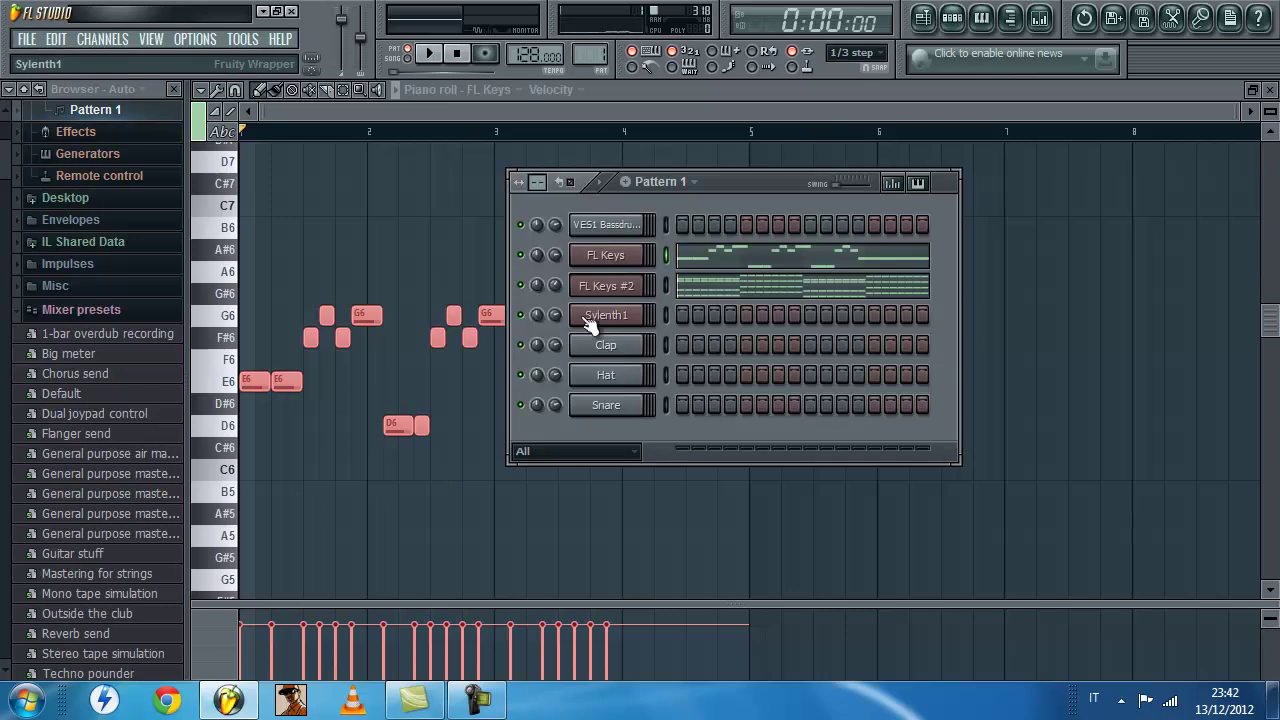
pyautogui.rightClick(620, 316)
pyautogui.click(678, 316)
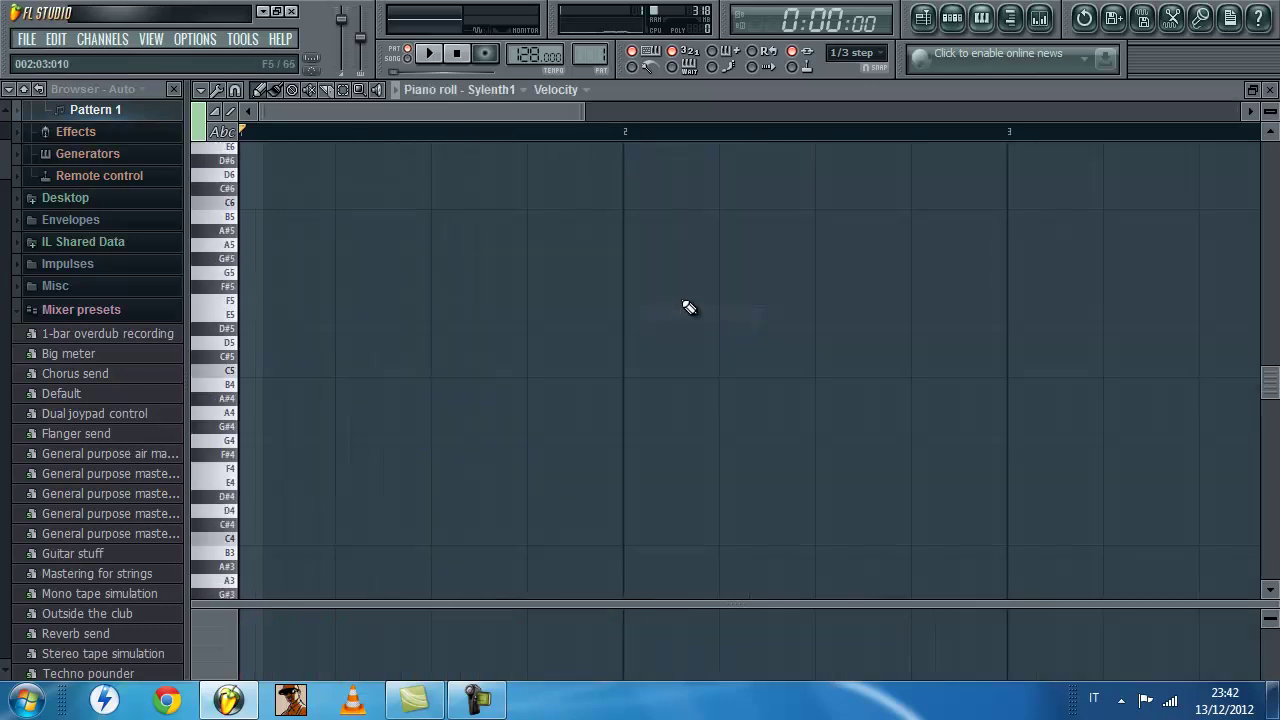
pyautogui.press('space')
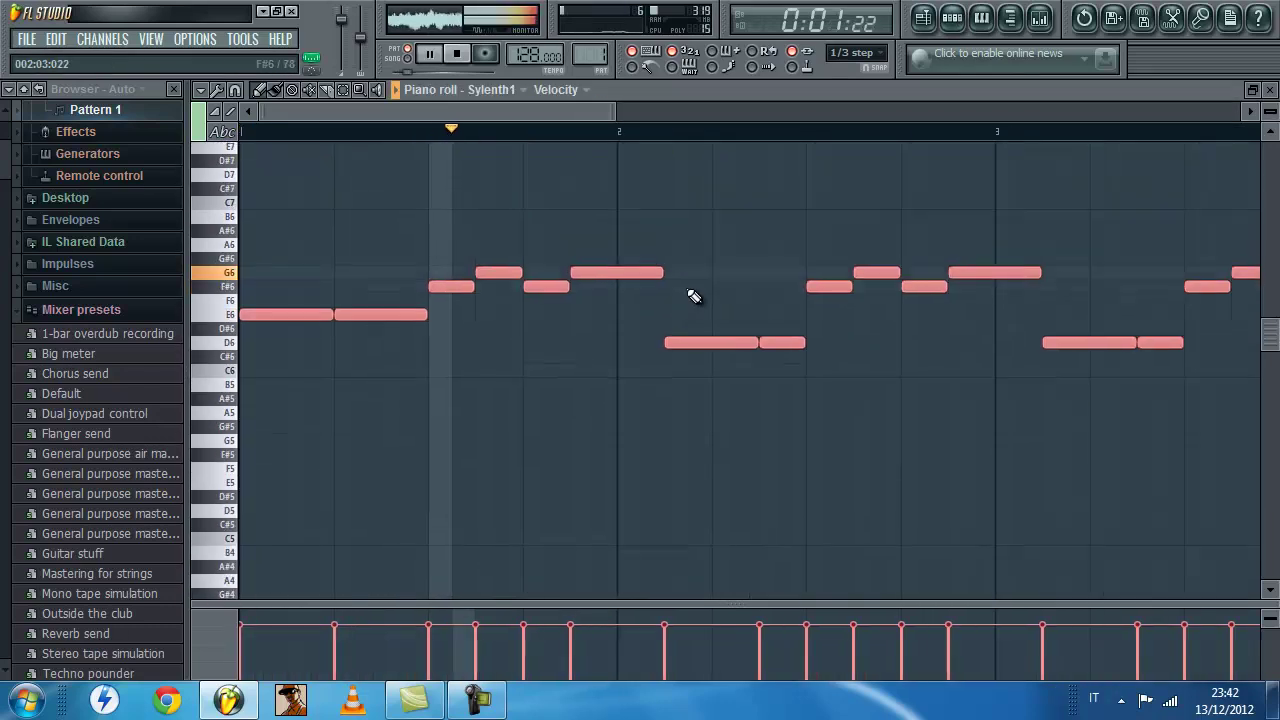
# Select and copy all chord notes in the FL Keys #2 piano roll, keeping the originals in place.
pyautogui.click(954, 19)
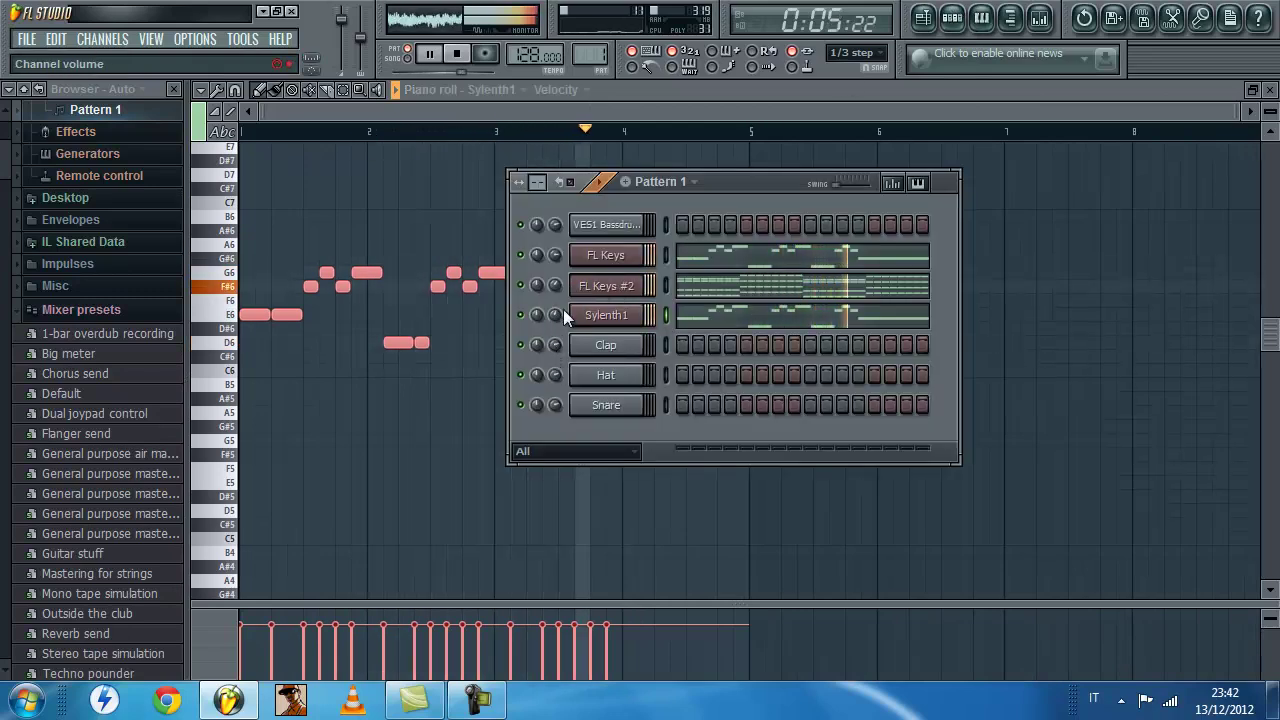
pyautogui.click(728, 287)
pyautogui.keyDown('ctrl'); pyautogui.scroll(-3, 808, 163); pyautogui.keyUp('ctrl')
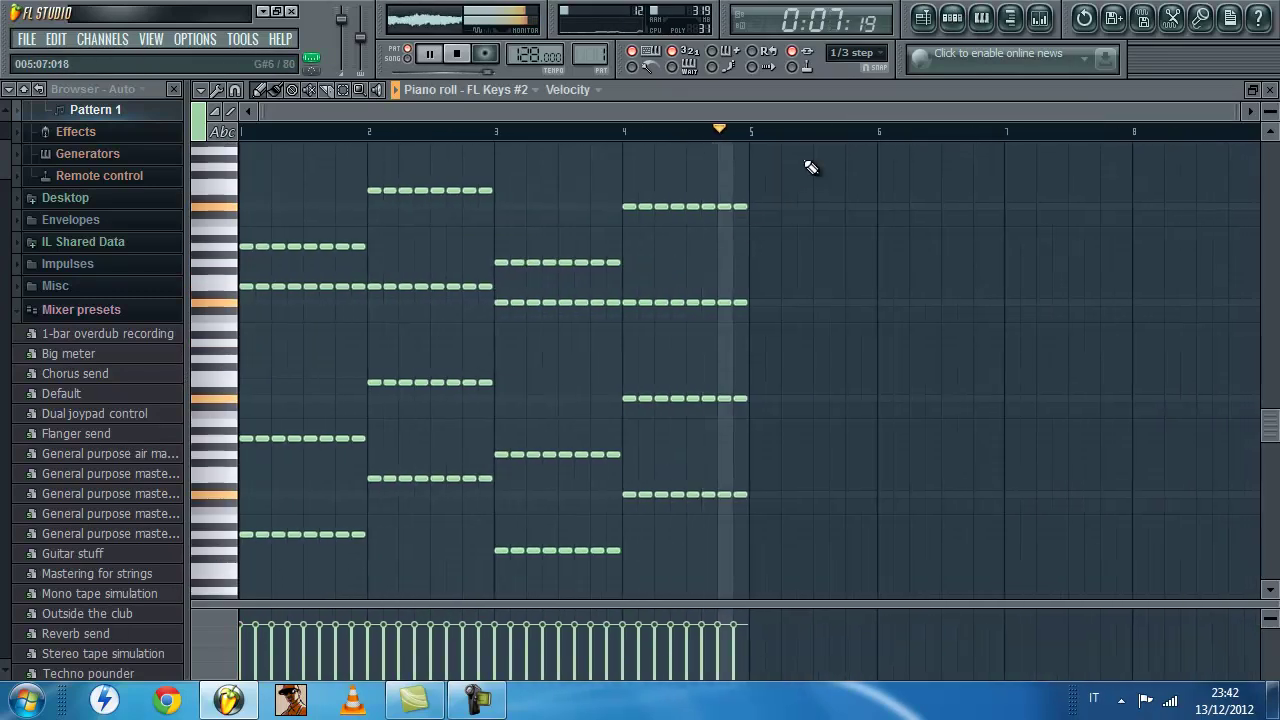
pyautogui.hotkey('ctrl', 'a')
pyautogui.press('Delete')
pyautogui.hotkey('ctrl', 'z')
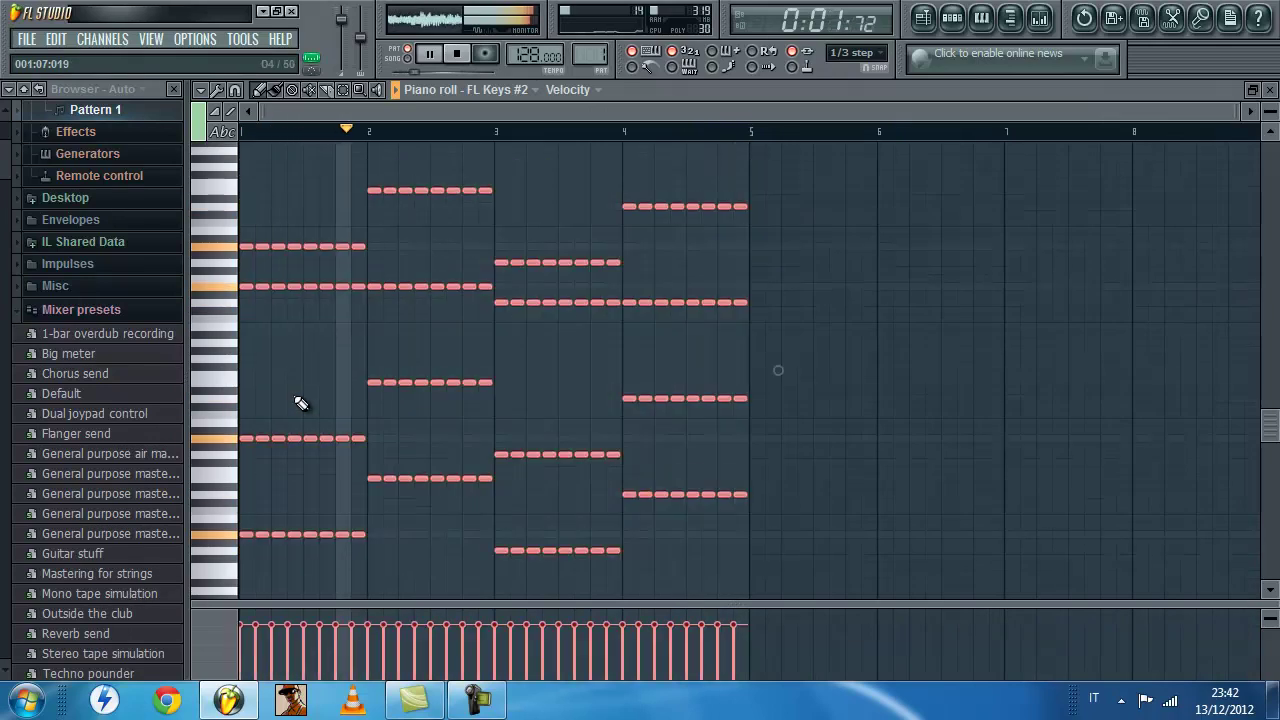
# Clone the Sylenth1 channel, paste the copied chords into the clone's piano roll, and deselect them.
pyautogui.click(952, 17)
pyautogui.rightClick(606, 315)
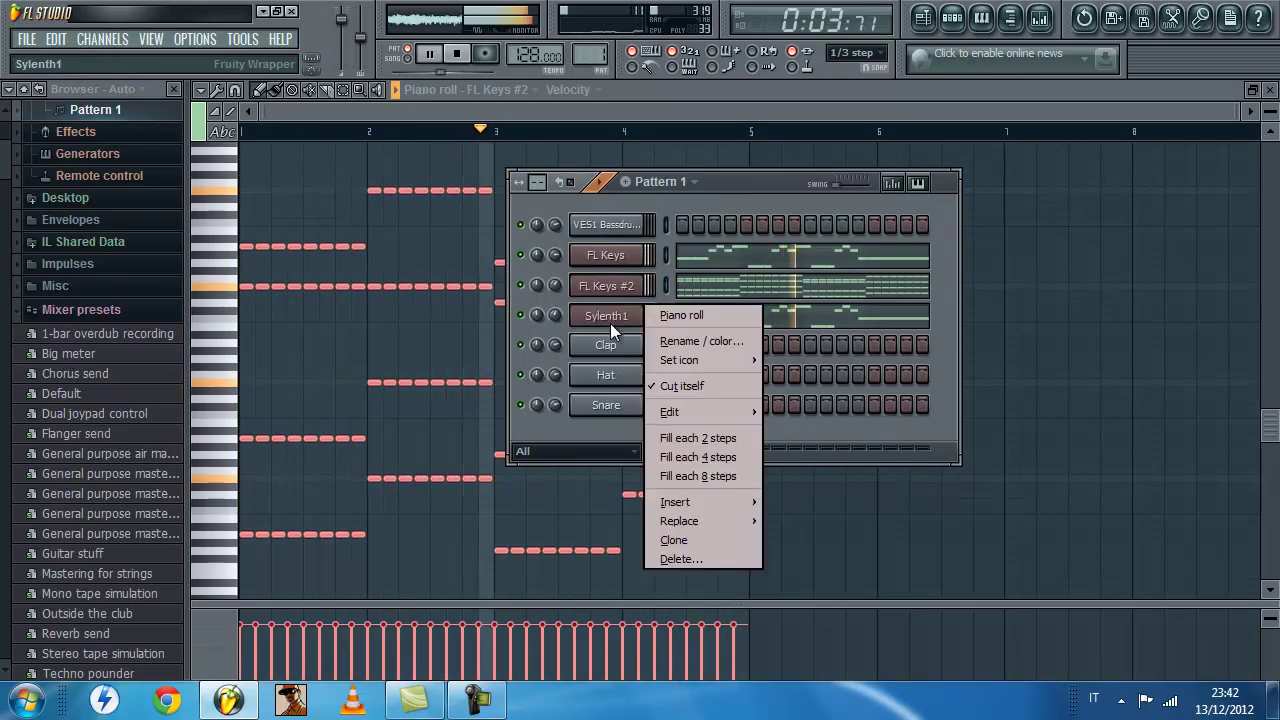
pyautogui.click(690, 533)
pyautogui.rightClick(640, 345)
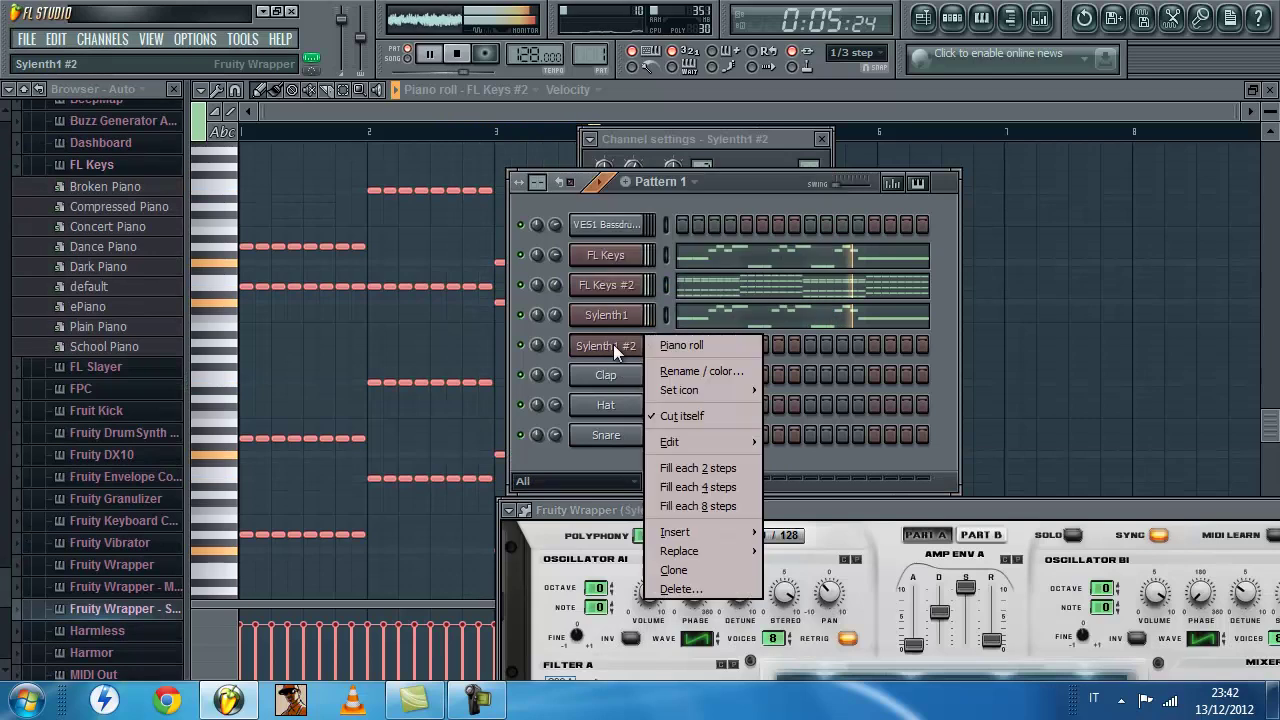
pyautogui.click(686, 340)
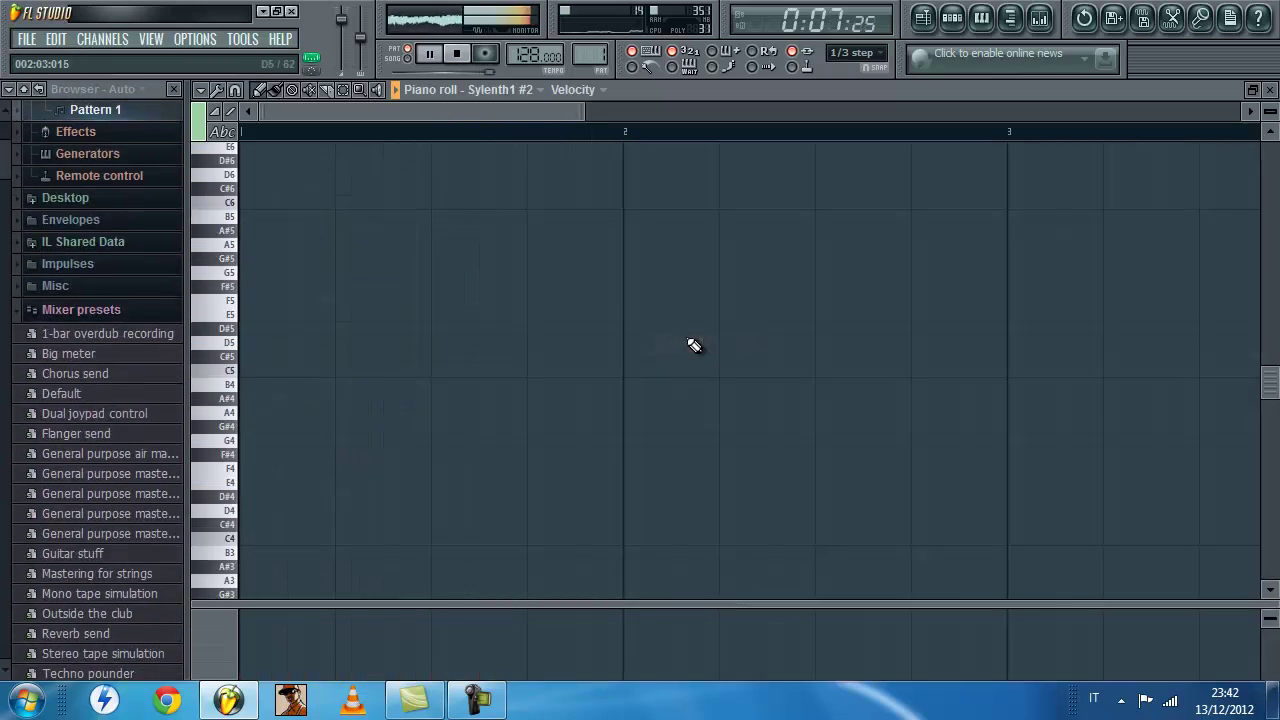
pyautogui.hotkey('ctrl', 'v')
pyautogui.scroll(-3, 671, 337)
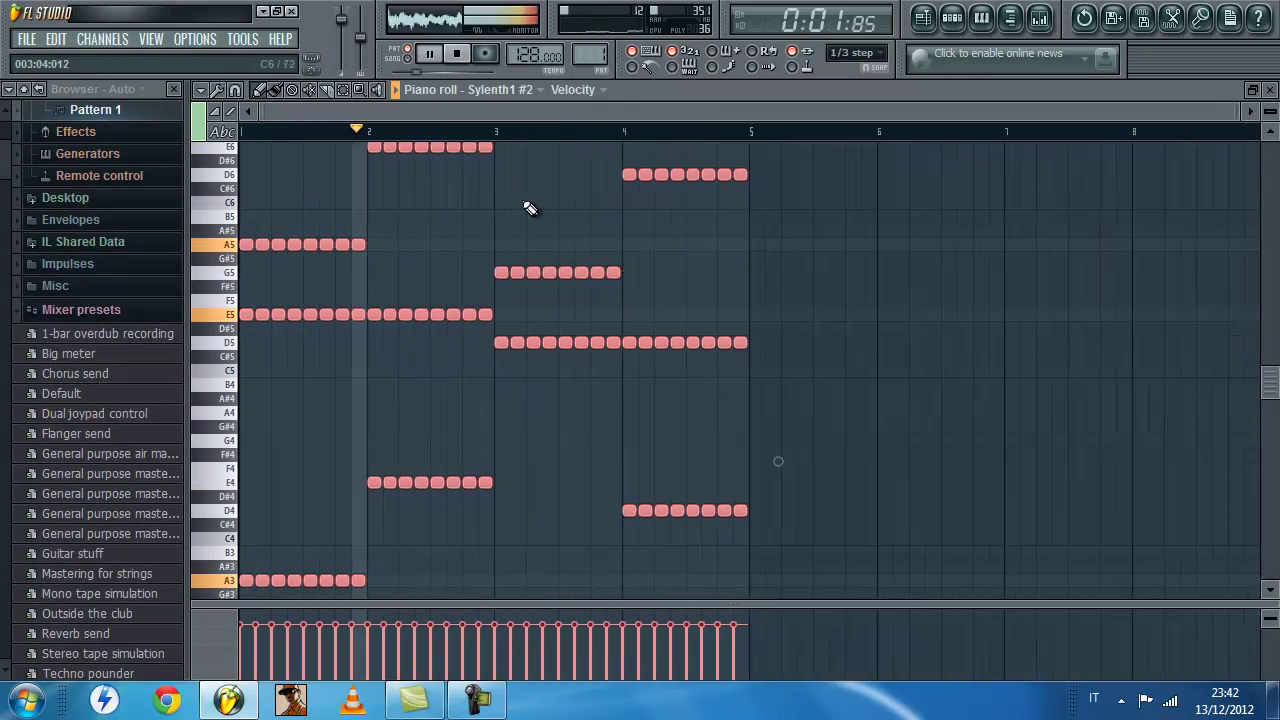
pyautogui.click(528, 207)
pyautogui.scroll(3, 528, 207)
# Solo the Sylenth1 #2 channel and restart playback.
pyautogui.click(952, 18)
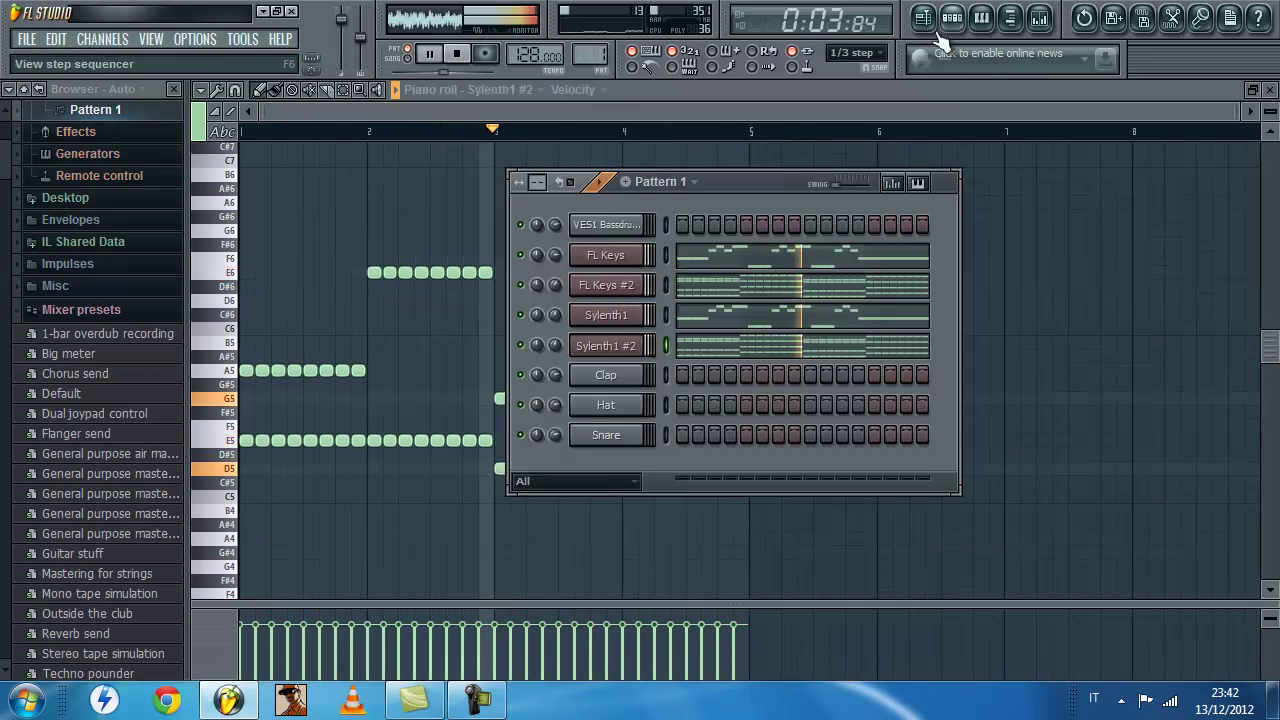
pyautogui.rightClick(524, 346)
pyautogui.click(570, 362)
pyautogui.press('space')
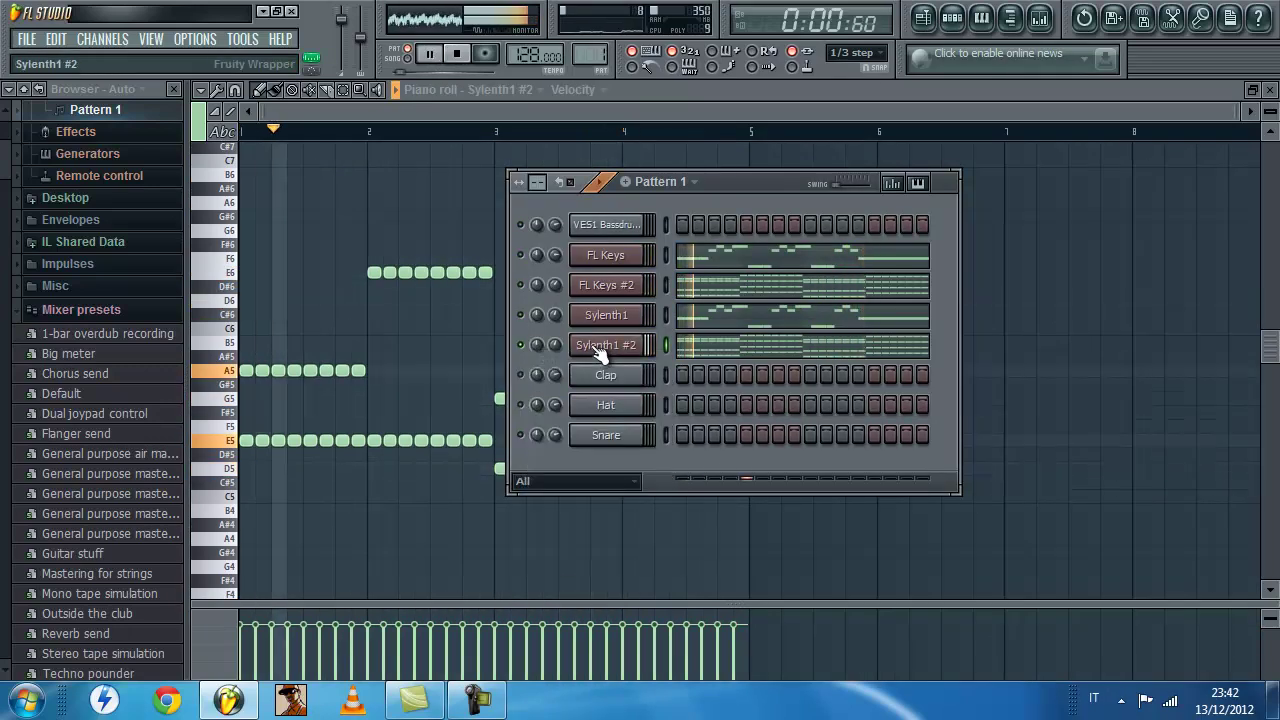
# Open the Sylenth1 #2 synthesizer and change its preset to 054: LD Hands up Detroit.
pyautogui.click(600, 348)
pyautogui.moveTo(785, 504); pyautogui.dragTo(583, 125)
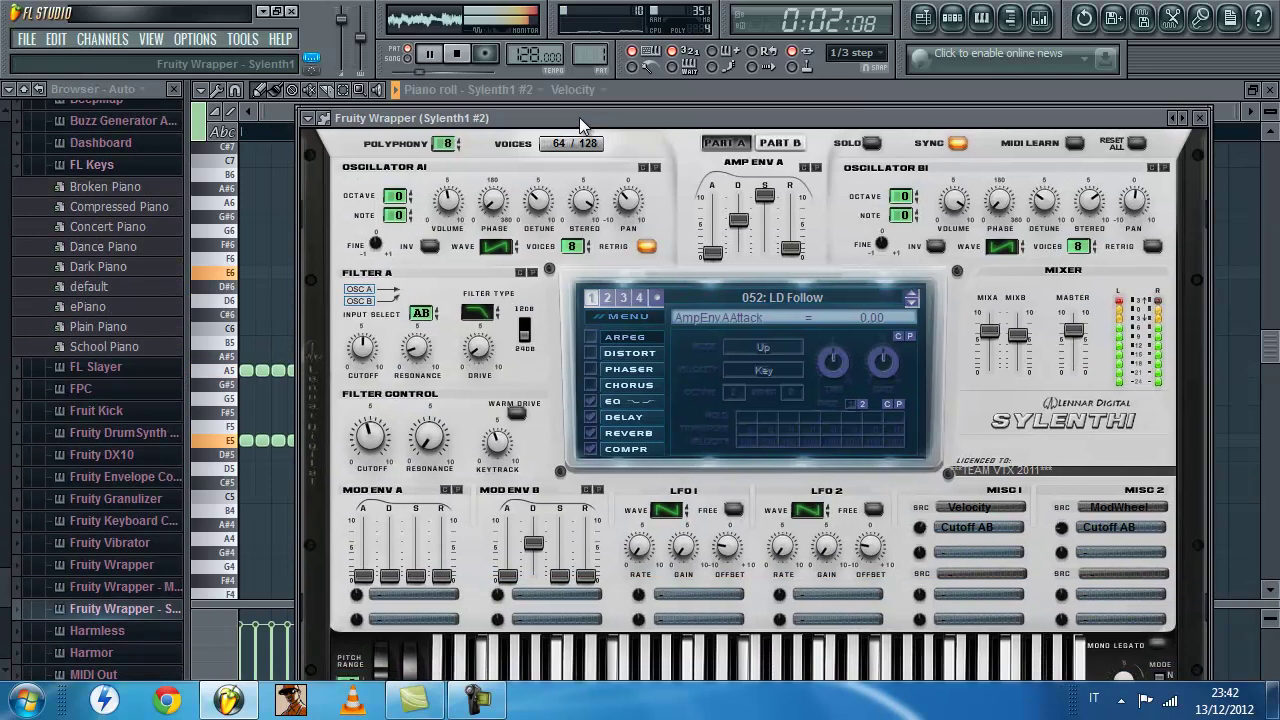
pyautogui.click(911, 305)
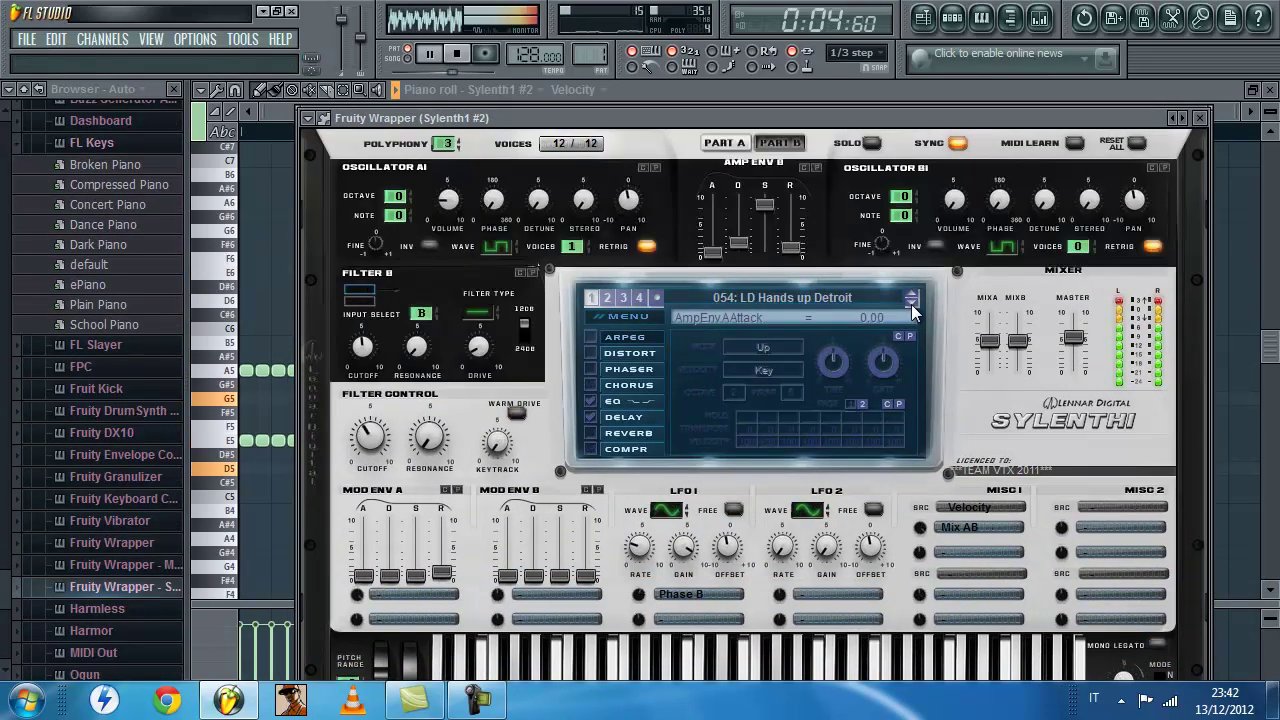
# Close the Sylenth1 #2 synthesizer and unmute the Sylenth1, FL Keys #2 and FL Keys channels during playback.
pyautogui.moveTo(866, 121); pyautogui.dragTo(843, 261)
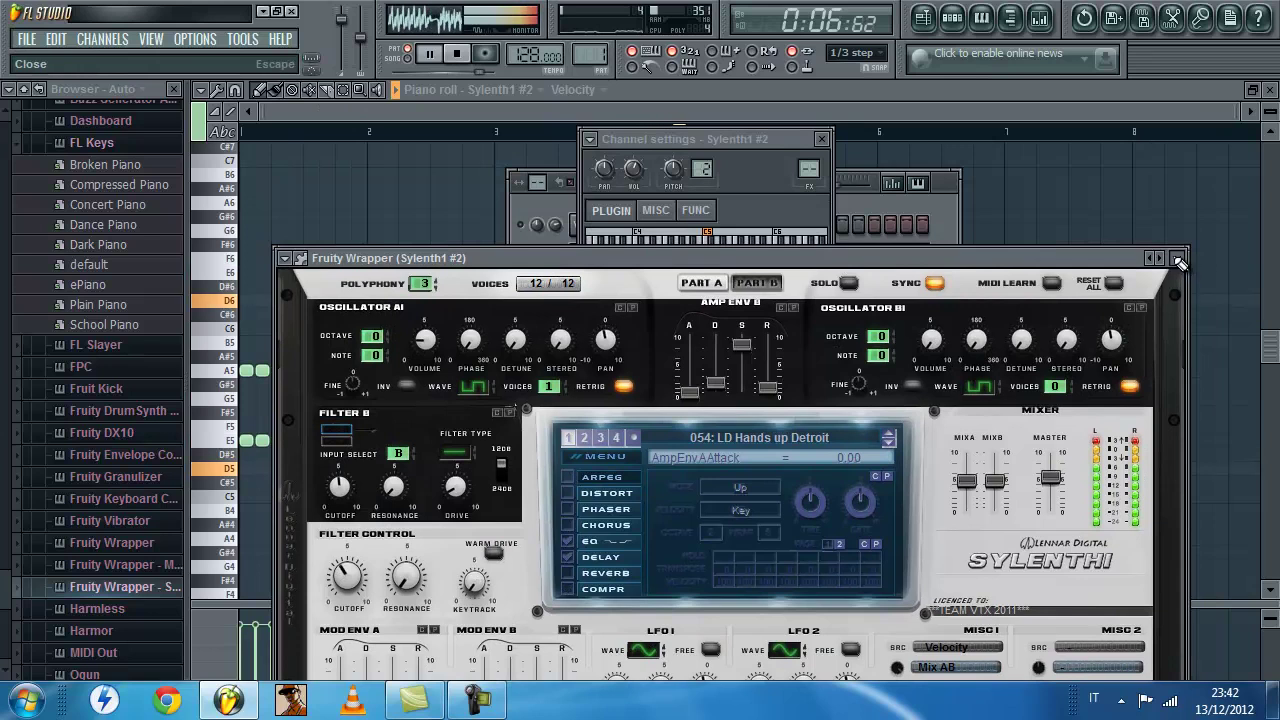
pyautogui.click(1178, 259)
pyautogui.click(907, 211)
pyautogui.press('space')
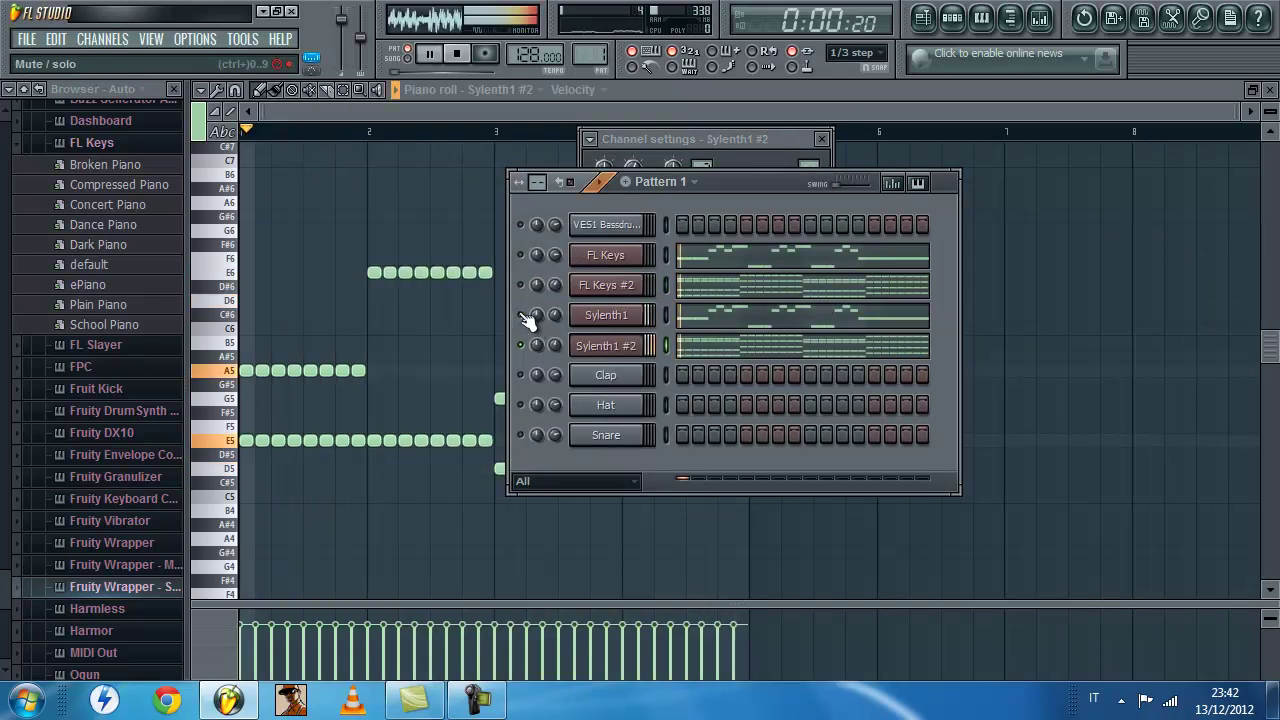
pyautogui.click(520, 315)
pyautogui.click(522, 287)
pyautogui.click(521, 260)
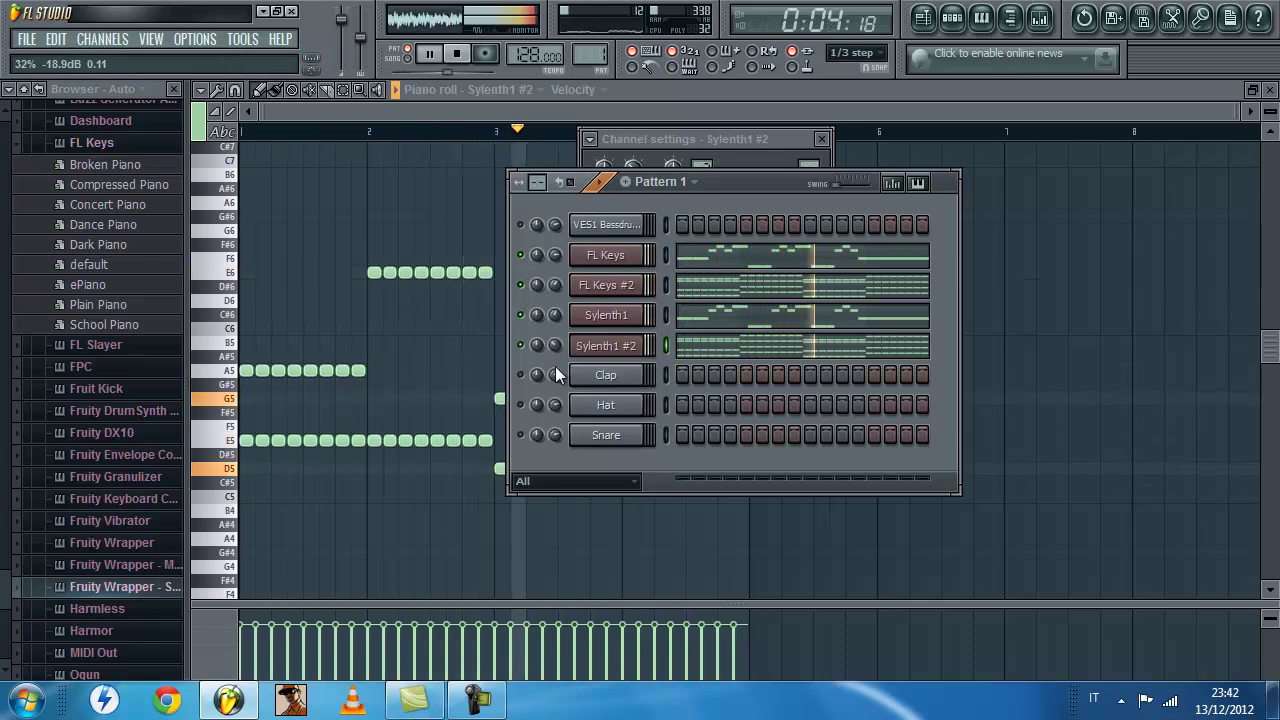
pyautogui.press('space')
# Lower the top row of chord notes in bar 2 of the Sylenth1 #2 piano roll to D6 and deselect it.
pyautogui.click(757, 355)
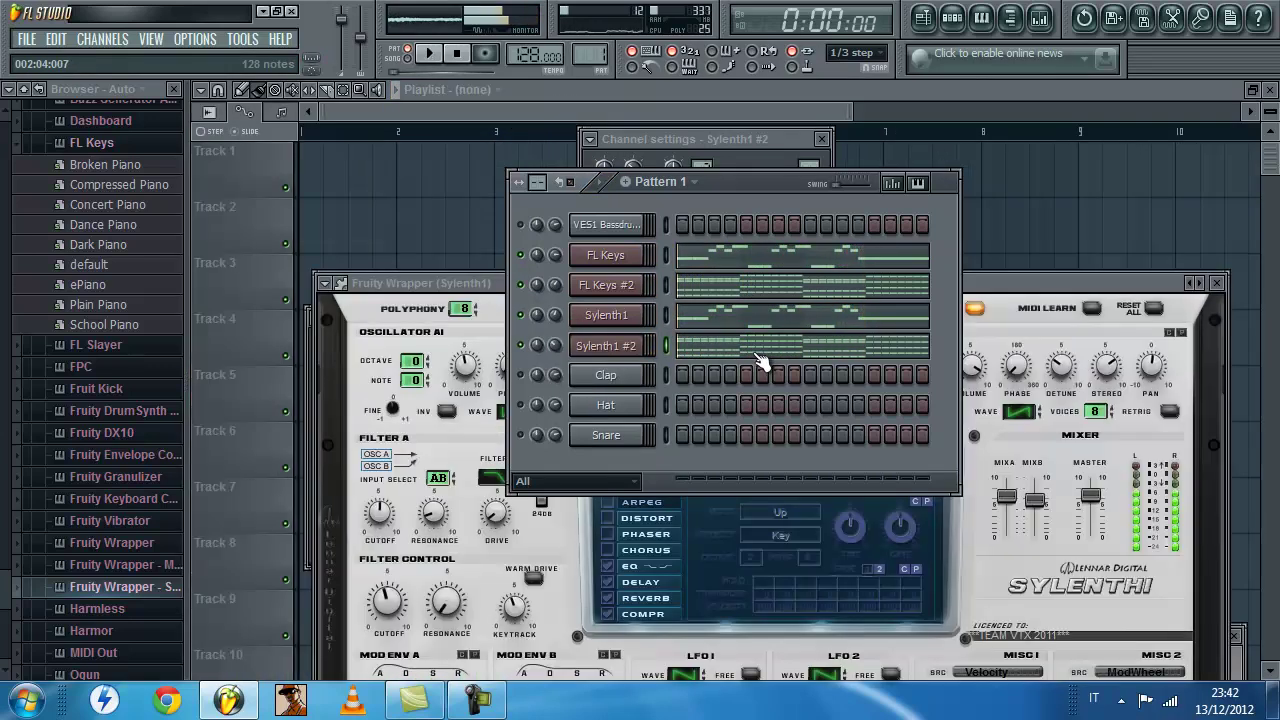
pyautogui.click(757, 355)
pyautogui.press('space')
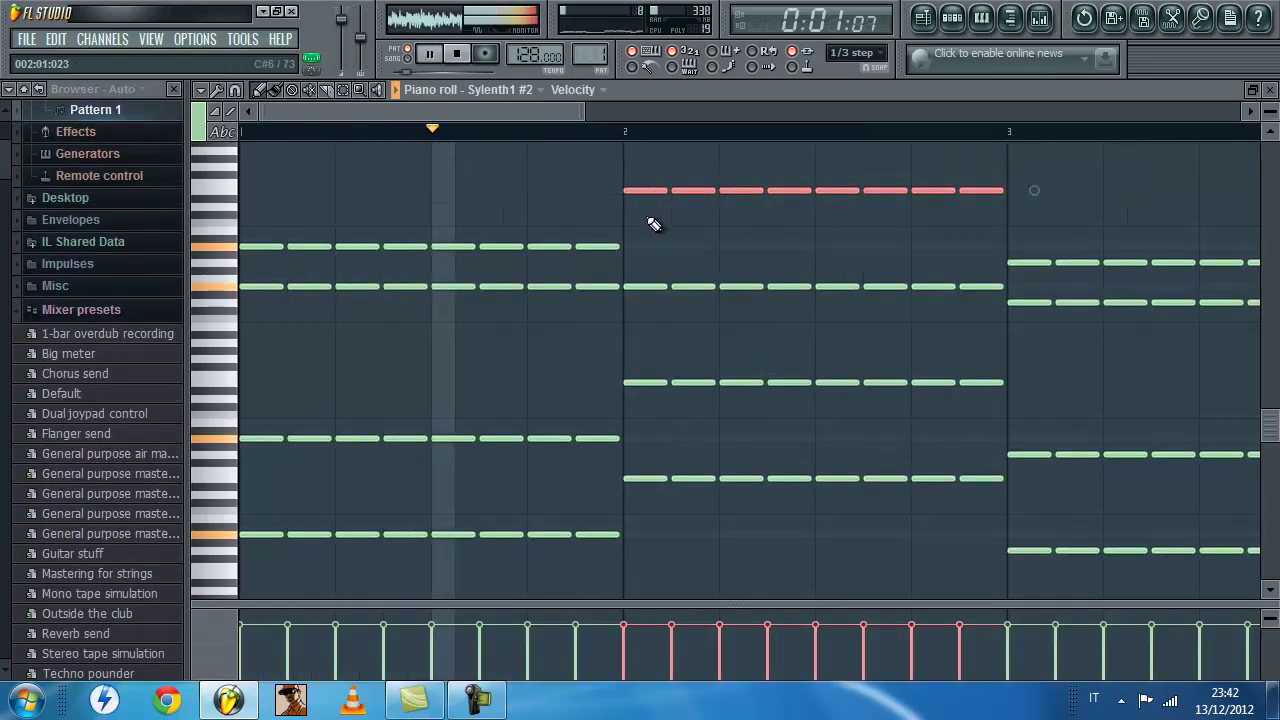
pyautogui.click(651, 203)
pyautogui.press('space')
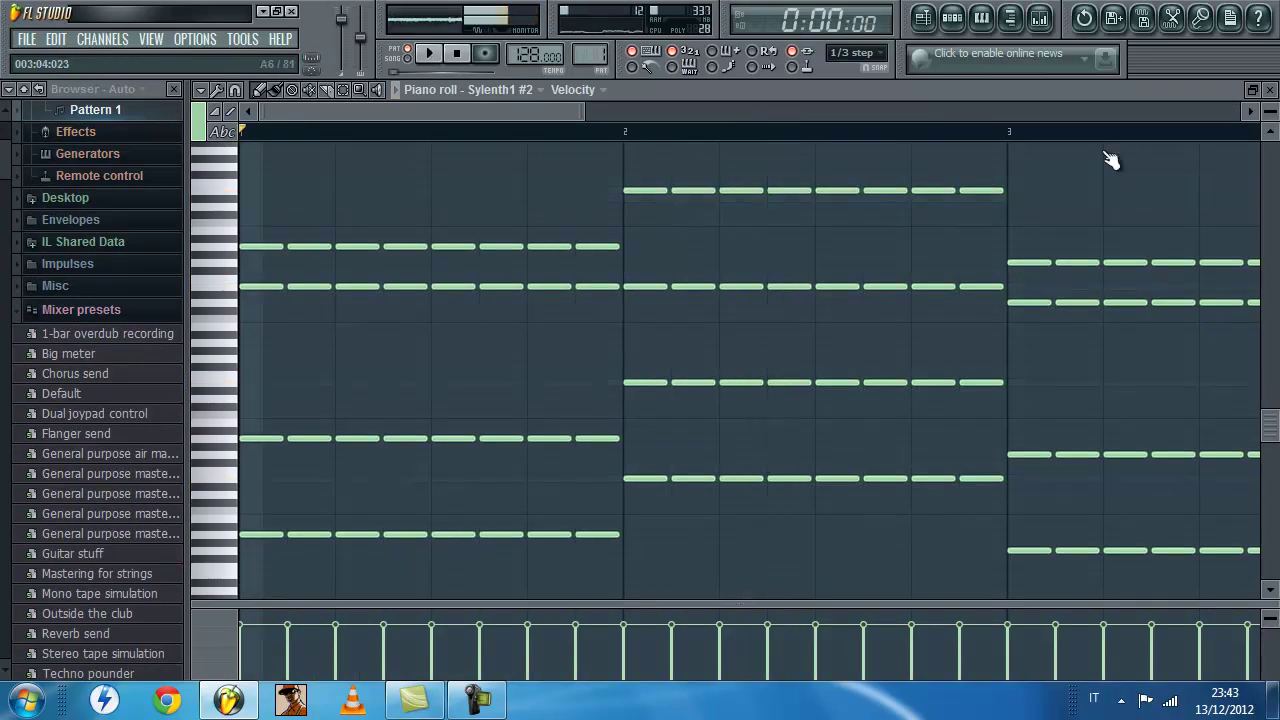
pyautogui.moveTo(1270, 119); pyautogui.dragTo(1270, 129)
pyautogui.scroll(2, 1100, 215)
pyautogui.moveTo(1044, 185); pyautogui.dragTo(636, 198)
pyautogui.press('space')
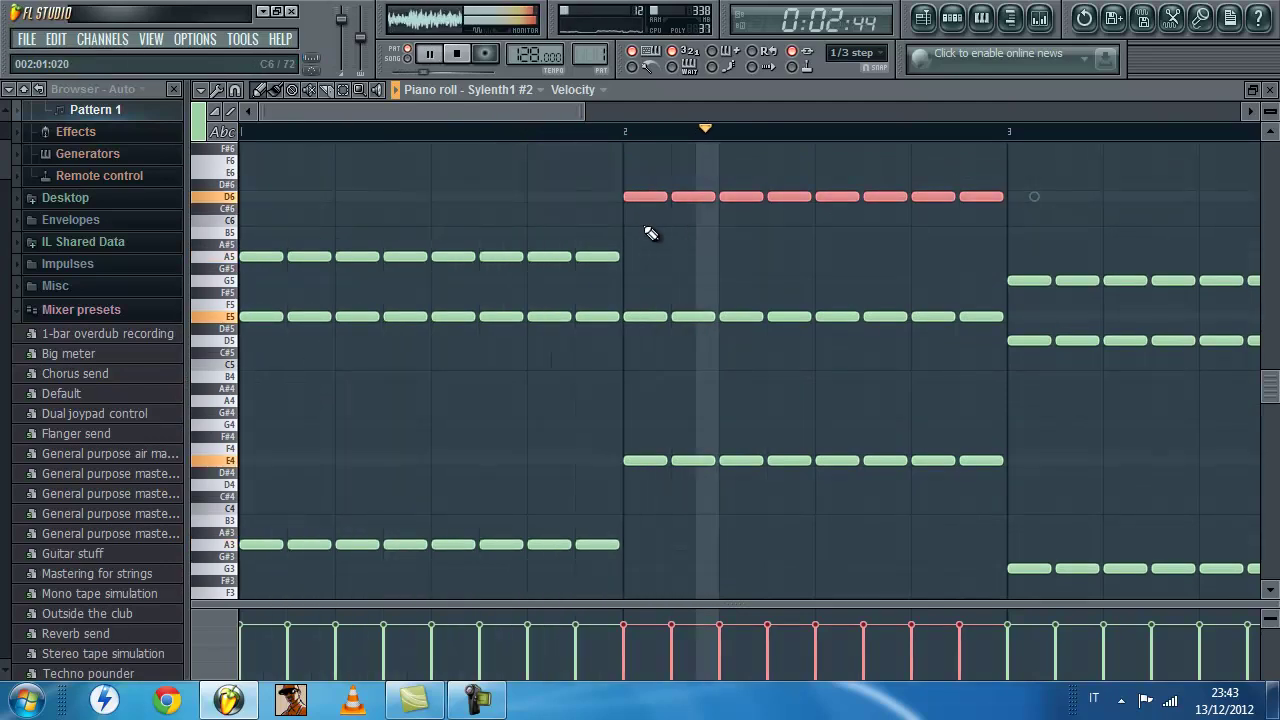
pyautogui.scroll(-2, 700, 245)
pyautogui.scroll(-2, 699, 244)
pyautogui.keyDown('ctrl'); pyautogui.click(600, 226); pyautogui.keyUp('ctrl')
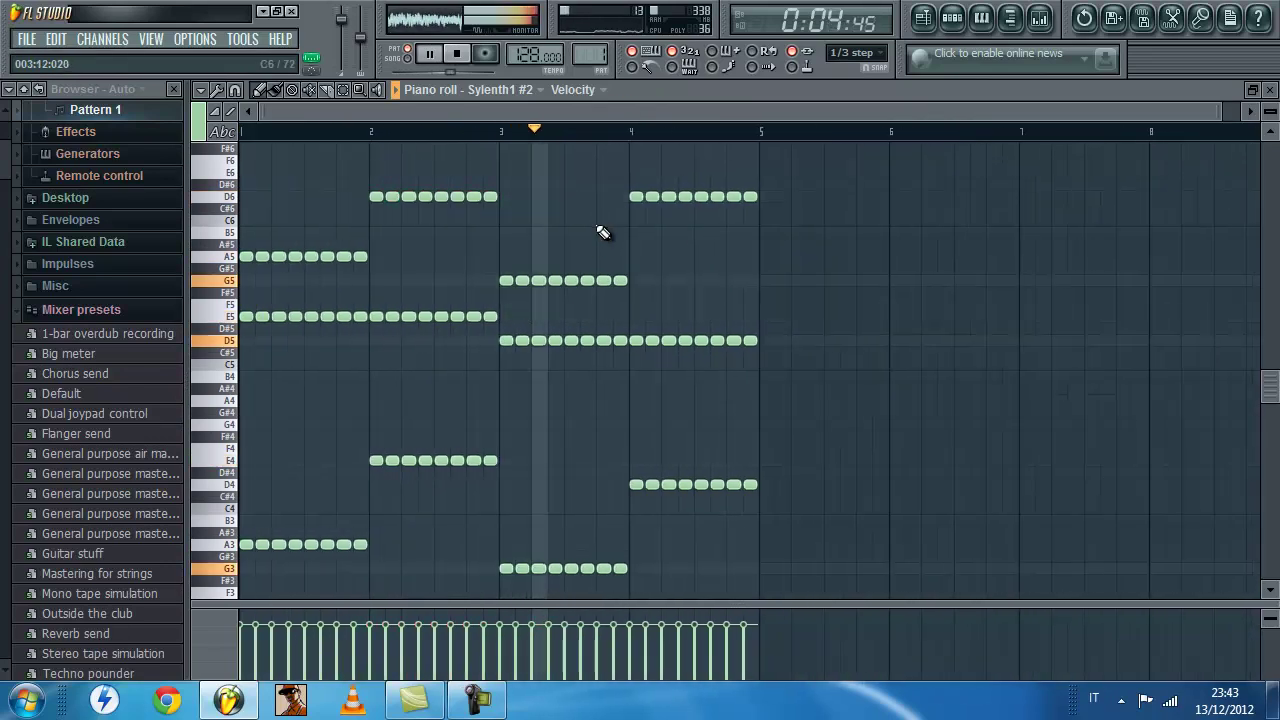
# Lower the top row of chord notes in bar 2 of the FL Keys #2 piano roll to D6, matching Sylenth1 #2.
pyautogui.click(957, 20)
pyautogui.press('space')
pyautogui.click(783, 286)
pyautogui.scroll(3, 808, 281)
pyautogui.moveTo(1040, 195); pyautogui.dragTo(626, 262)
pyautogui.scroll(2, 635, 250)
pyautogui.click(660, 240)
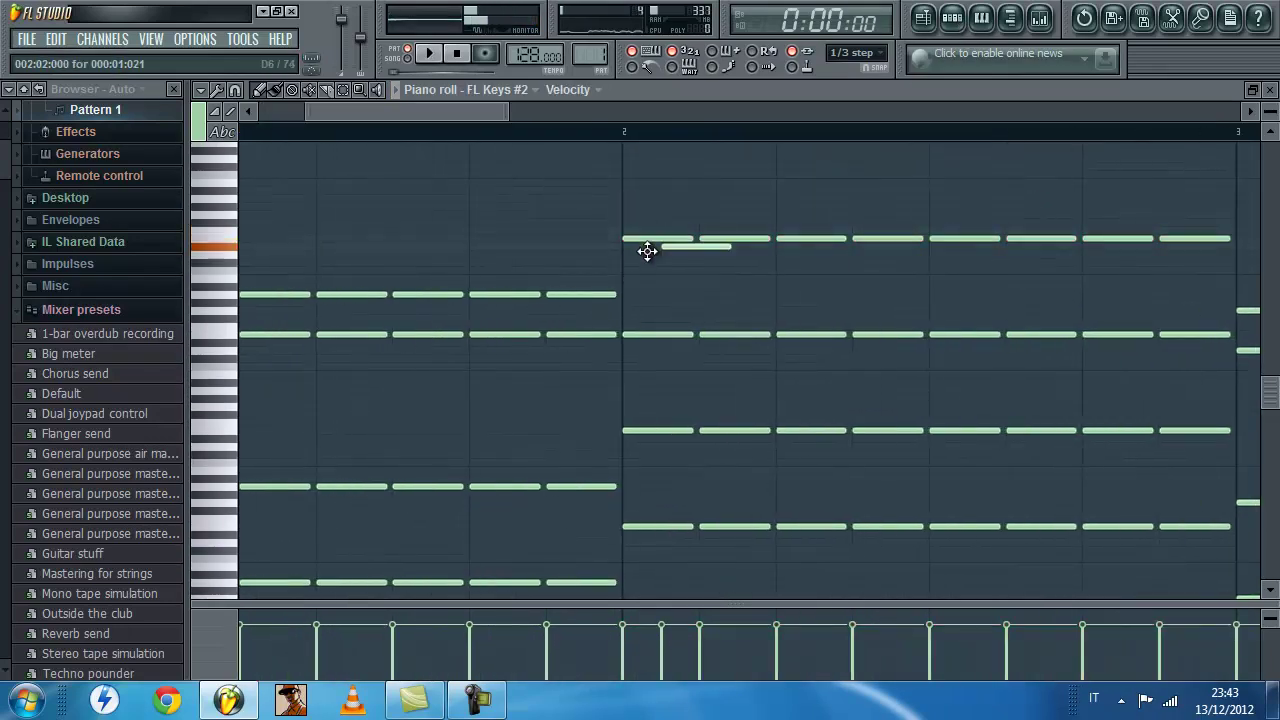
pyautogui.scroll(-2, 679, 258)
pyautogui.moveTo(1025, 196); pyautogui.dragTo(641, 245)
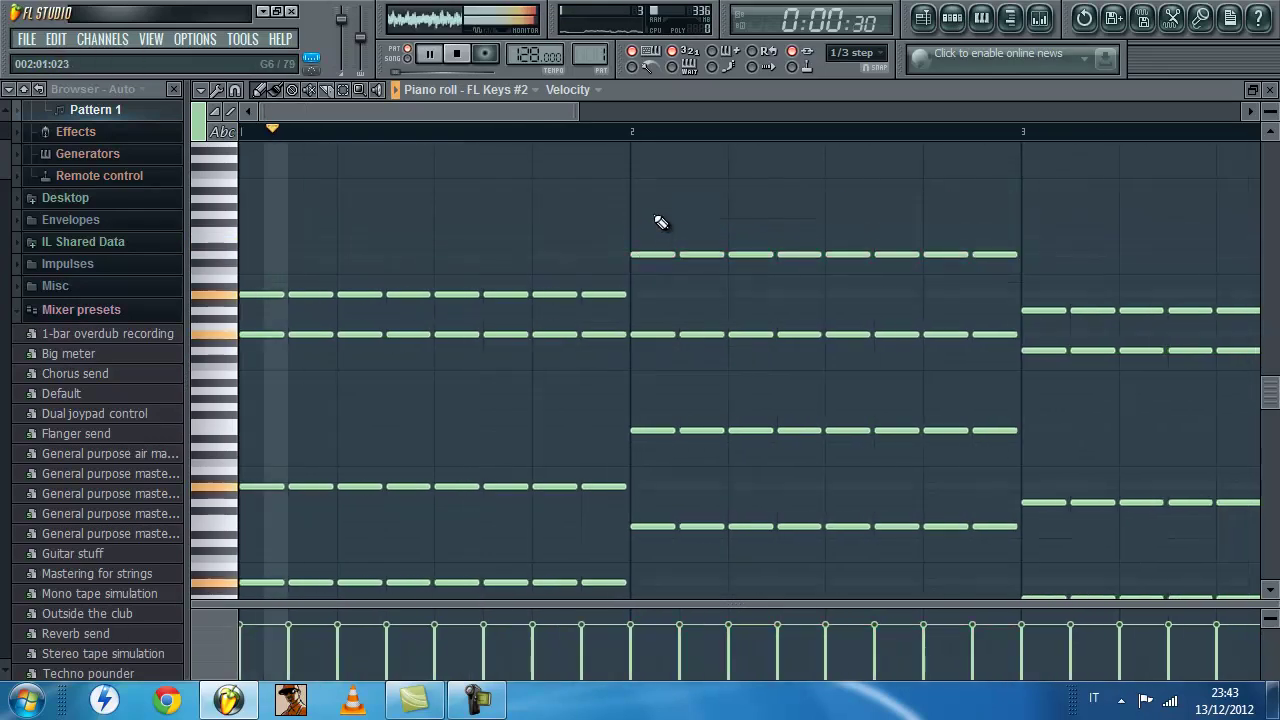
pyautogui.scroll(-2, 656, 216)
# Return to the channel rack and play back the pattern to hear the FL Keys and Sylenth1 layers together.
pyautogui.click(953, 19)
pyautogui.press('space')
pyautogui.press('space')
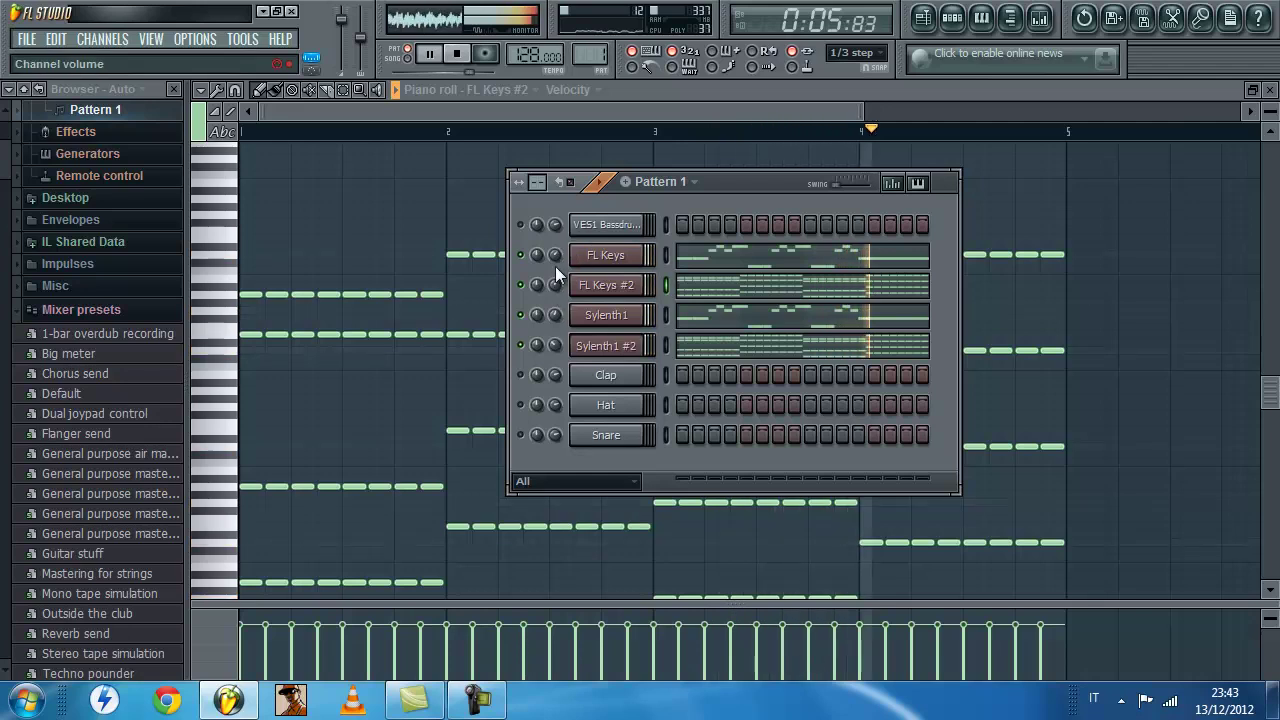
pyautogui.press('space')
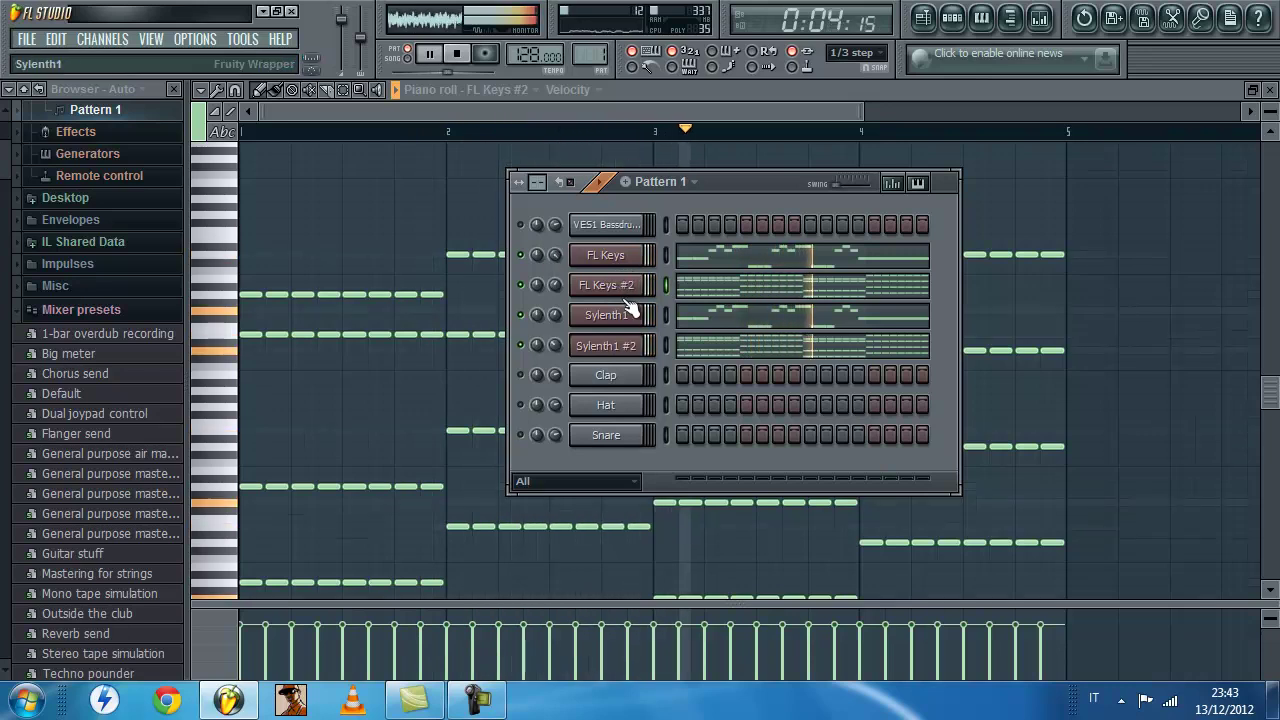
pyautogui.press('space')
# Insert a 3x Osc channel above the Clap channel, assign it to mixer track 5, and close its settings.
pyautogui.rightClick(603, 376)
pyautogui.moveTo(712, 586)
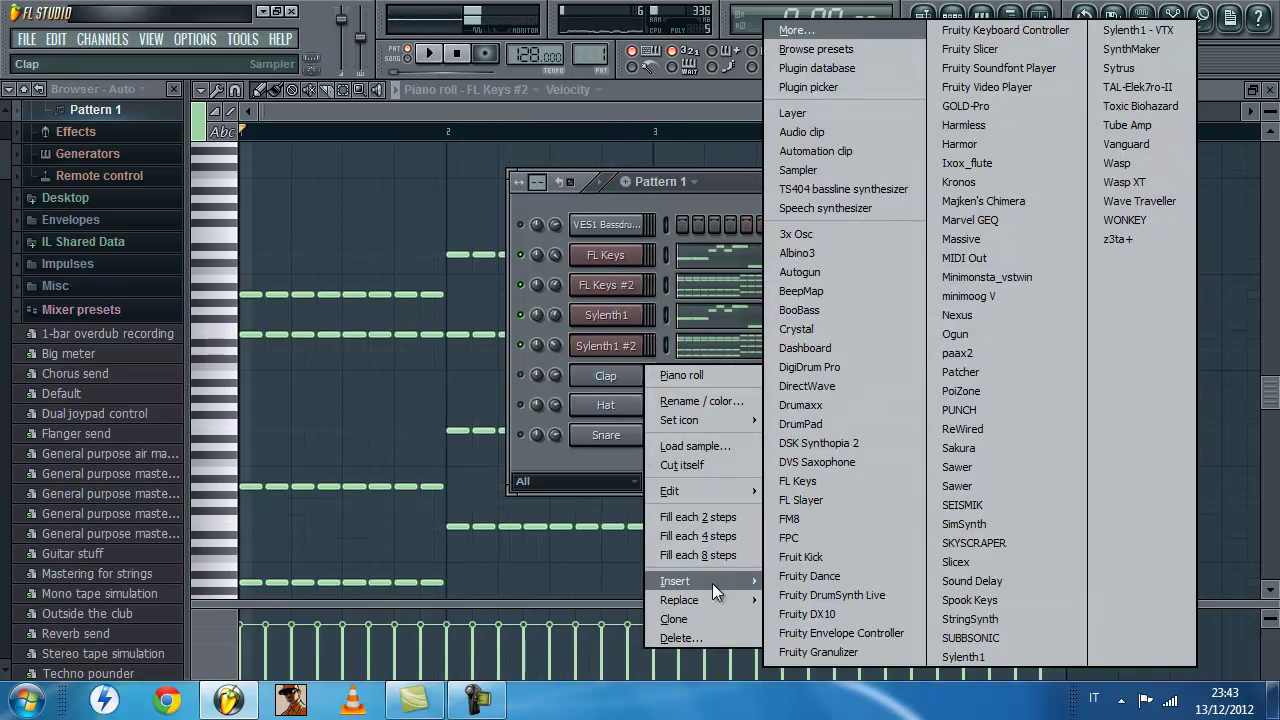
pyautogui.click(863, 237)
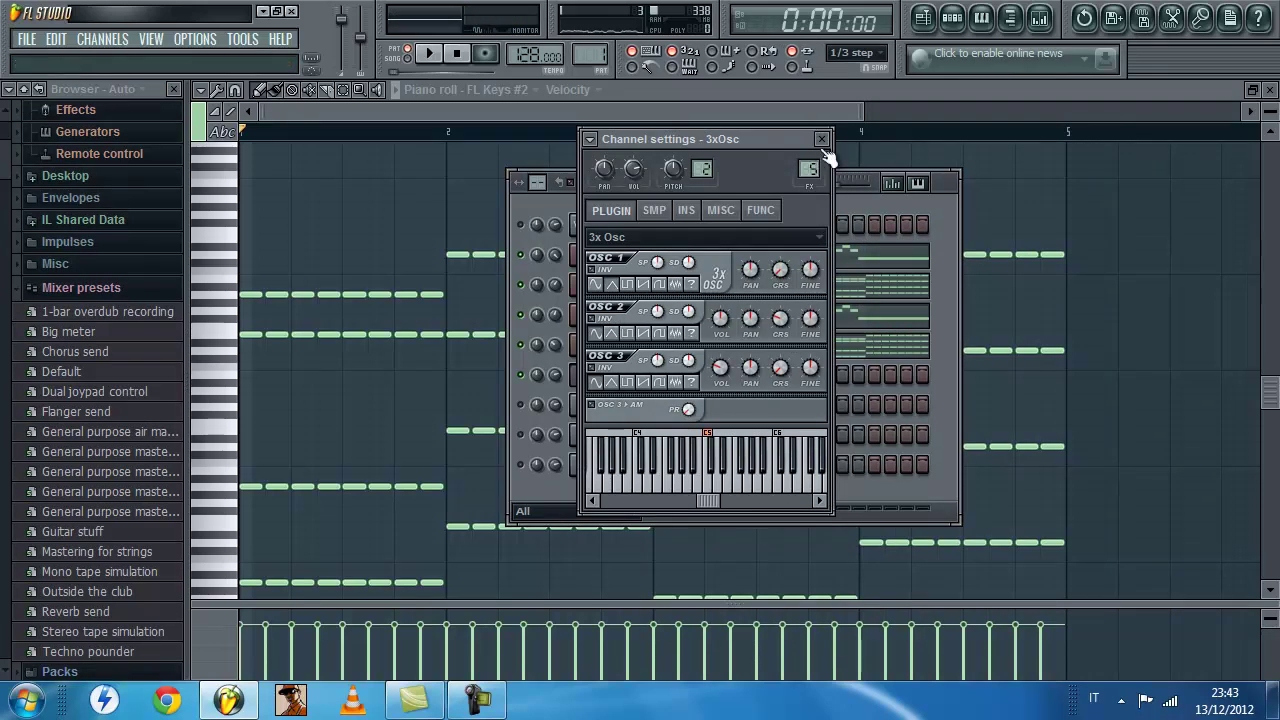
pyautogui.click(821, 139)
# Assign the Sylenth1 #2 and Sylenth1 channels to their own mixer tracks, with Sylenth1 on insert 7.
pyautogui.click(605, 345)
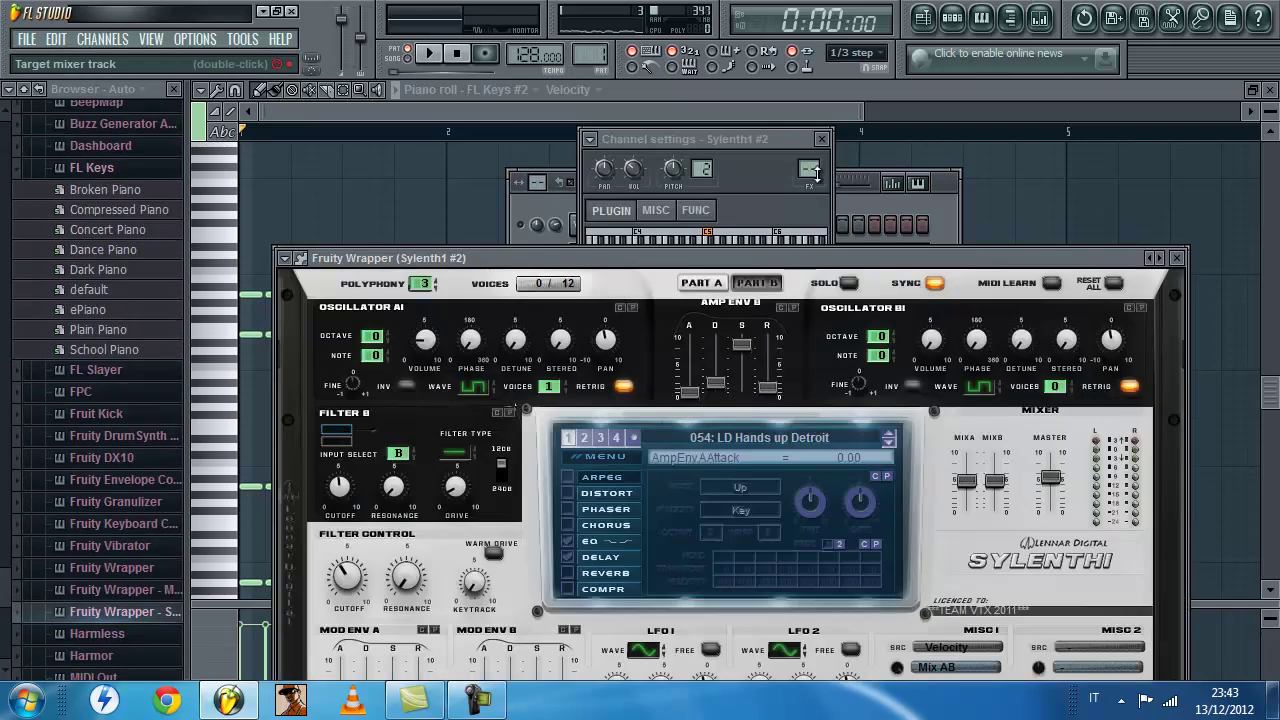
pyautogui.click(821, 139)
pyautogui.click(750, 195)
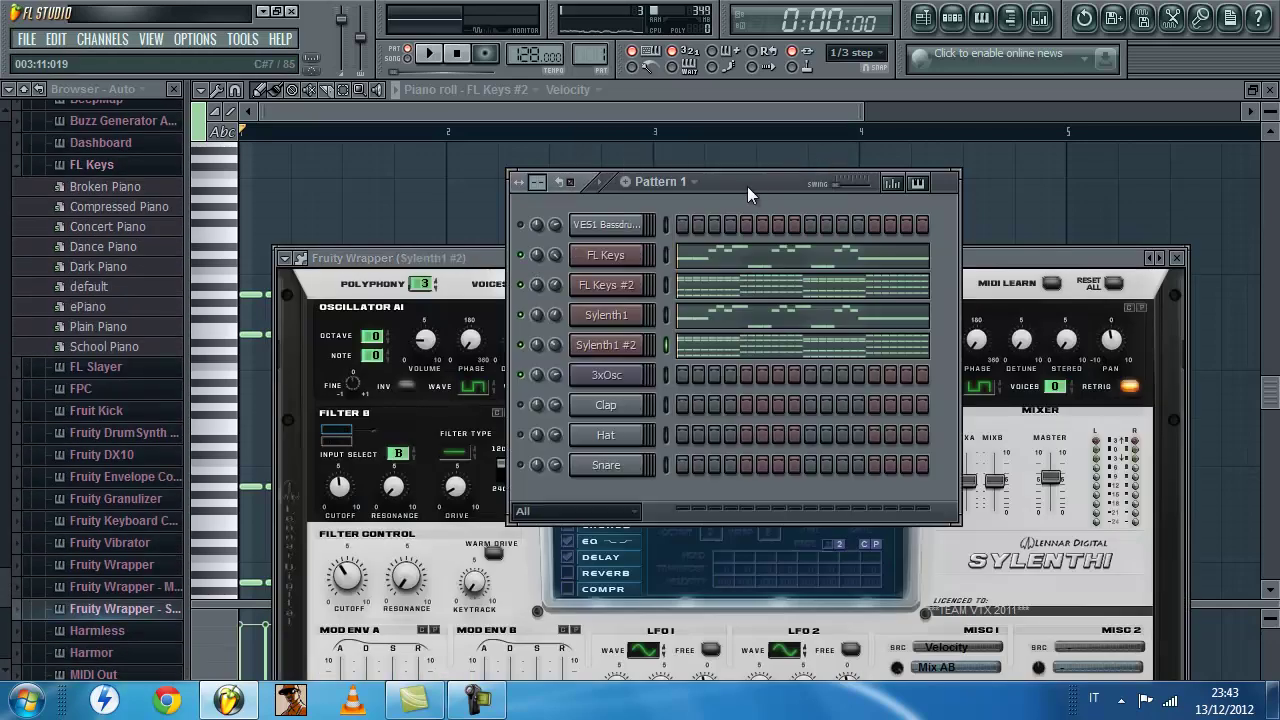
pyautogui.click(600, 337)
pyautogui.moveTo(808, 168); pyautogui.dragTo(810, 152)
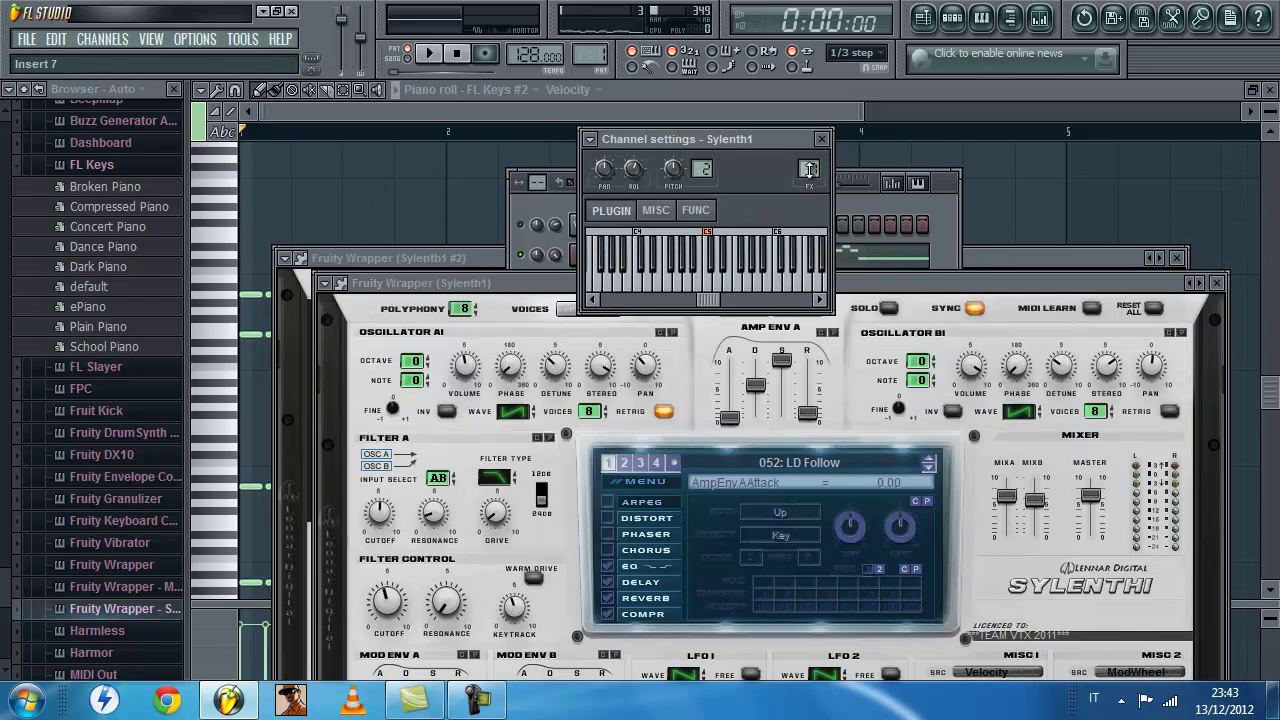
pyautogui.click(824, 146)
pyautogui.click(693, 195)
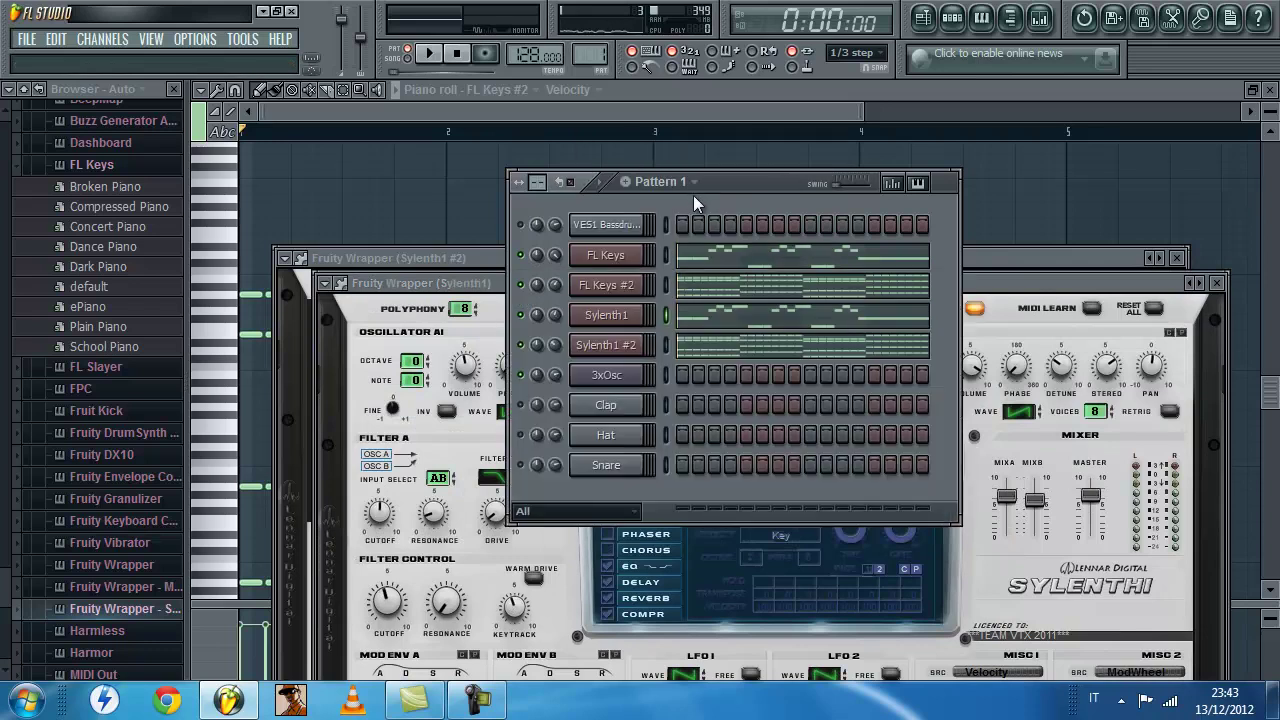
# Assign the FL Keys #2 and FL Keys channels to mixer tracks, with FL Keys on insert 8.
pyautogui.click(640, 286)
pyautogui.click(821, 139)
pyautogui.click(640, 255)
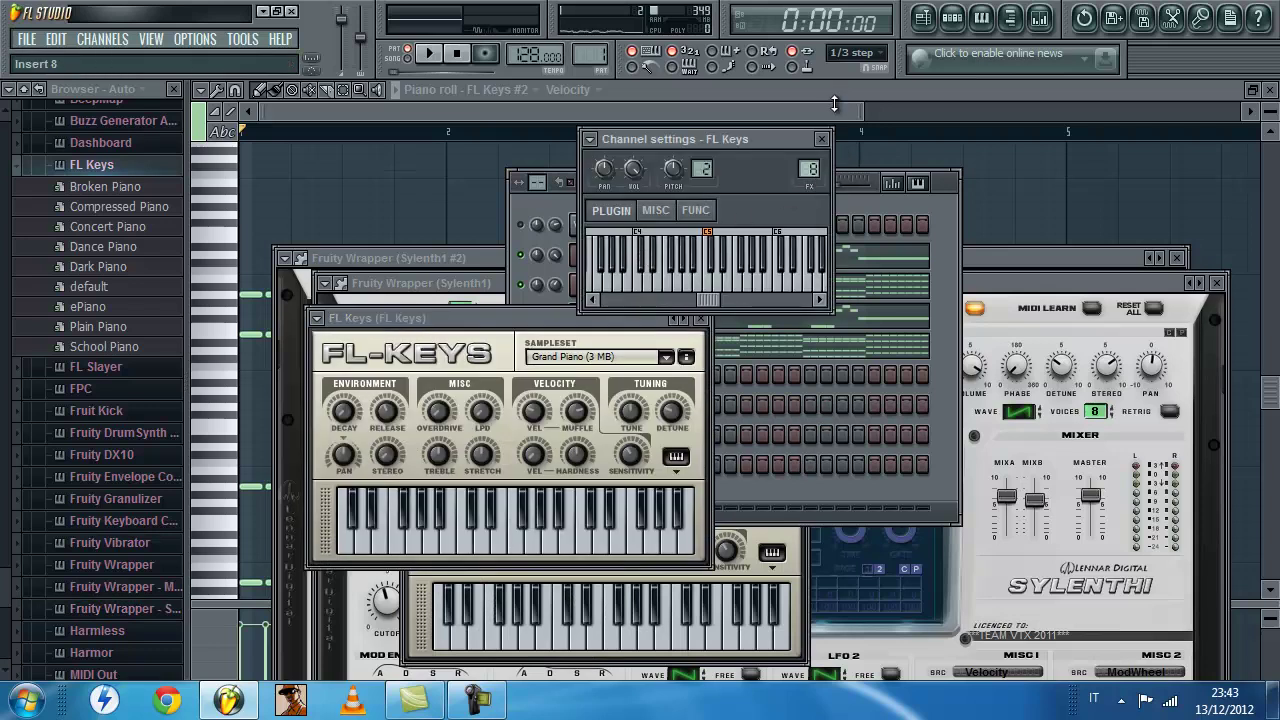
pyautogui.click(823, 142)
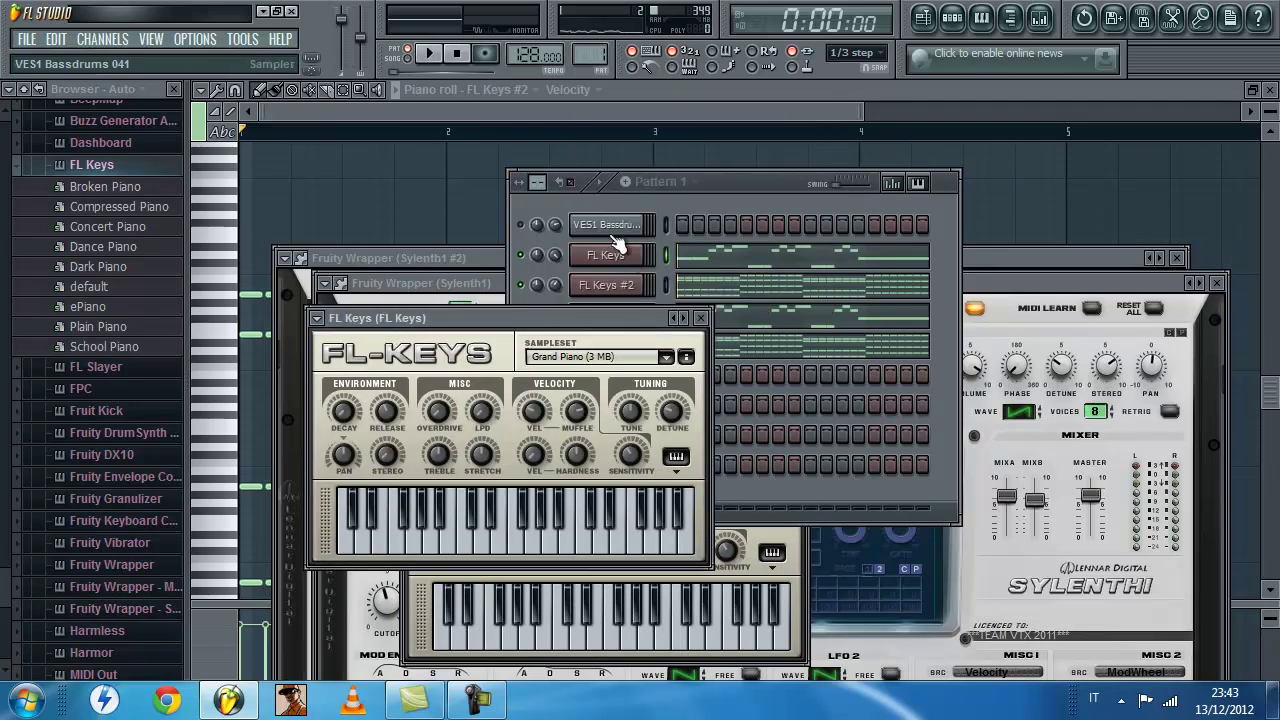
# Show the bass drum channel's target track in the mixer and return to the channel rack.
pyautogui.click(620, 224)
pyautogui.doubleClick(810, 171)
pyautogui.click(823, 141)
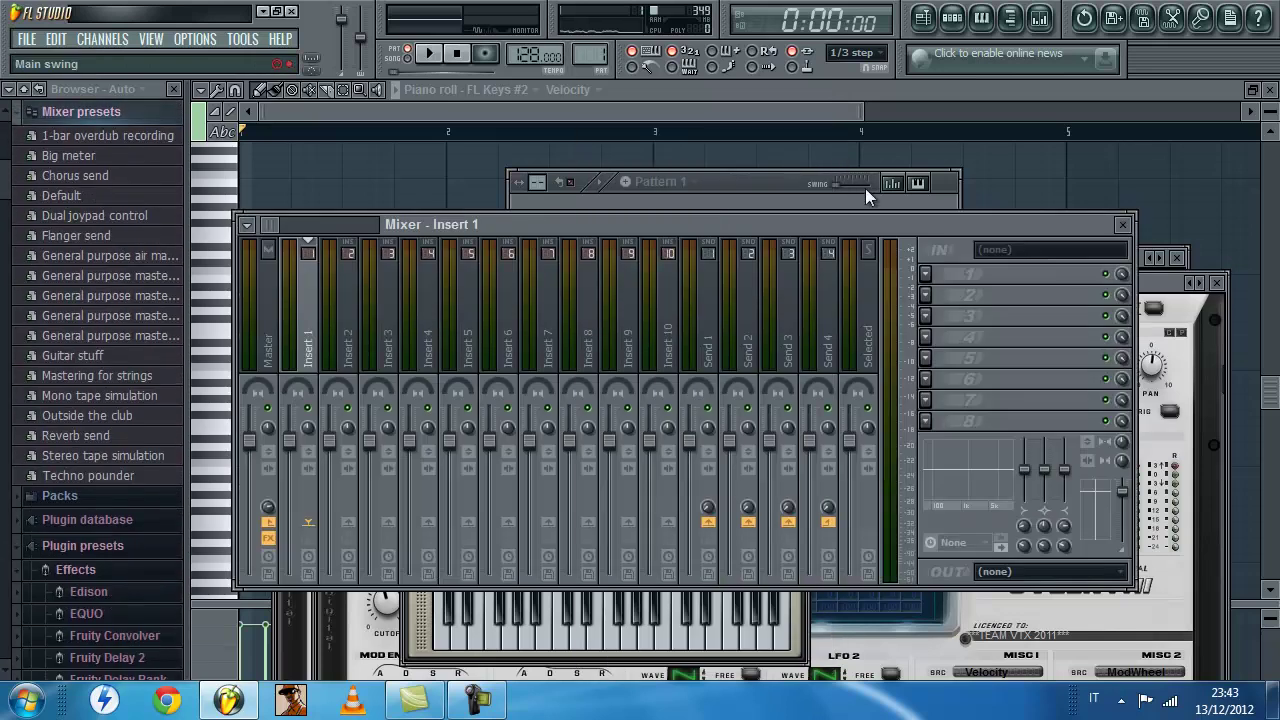
pyautogui.click(898, 202)
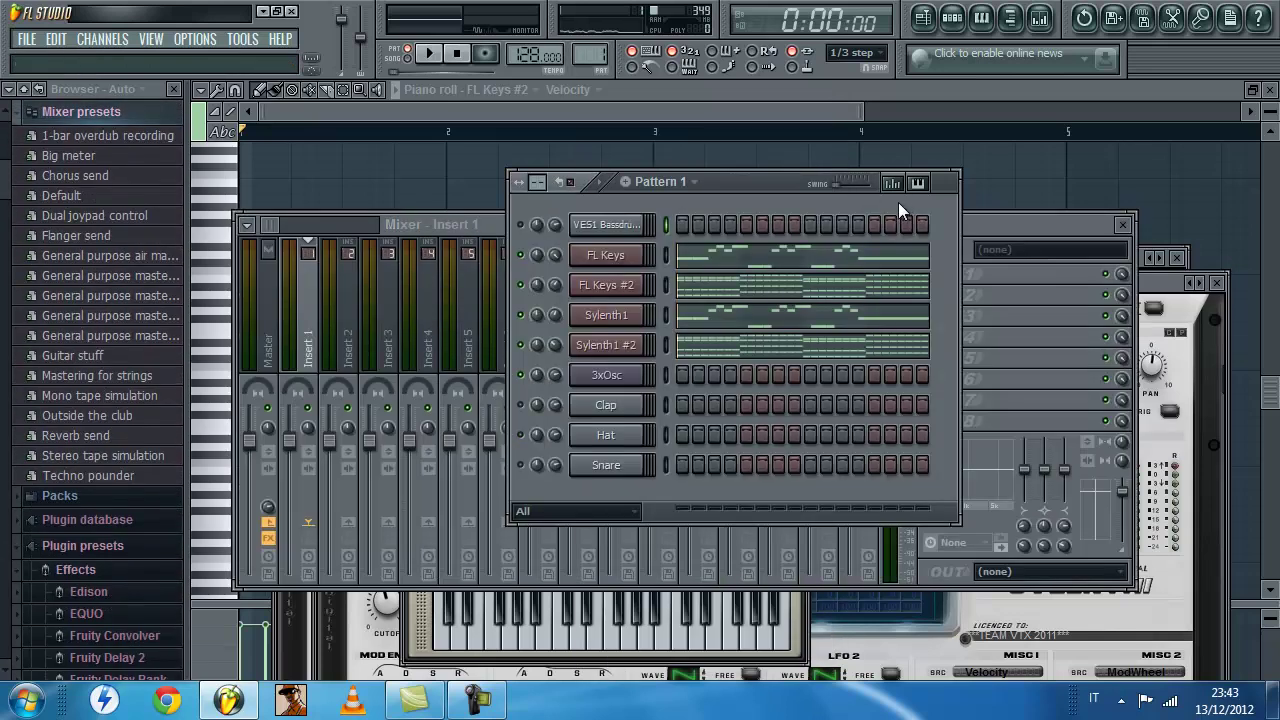
# Select and copy the lowest row of chord notes across all four bars in the Sylenth1 #2 piano roll.
pyautogui.click(743, 354)
pyautogui.scroll(-5, 728, 385)
pyautogui.moveTo(778, 479); pyautogui.dragTo(213, 568)
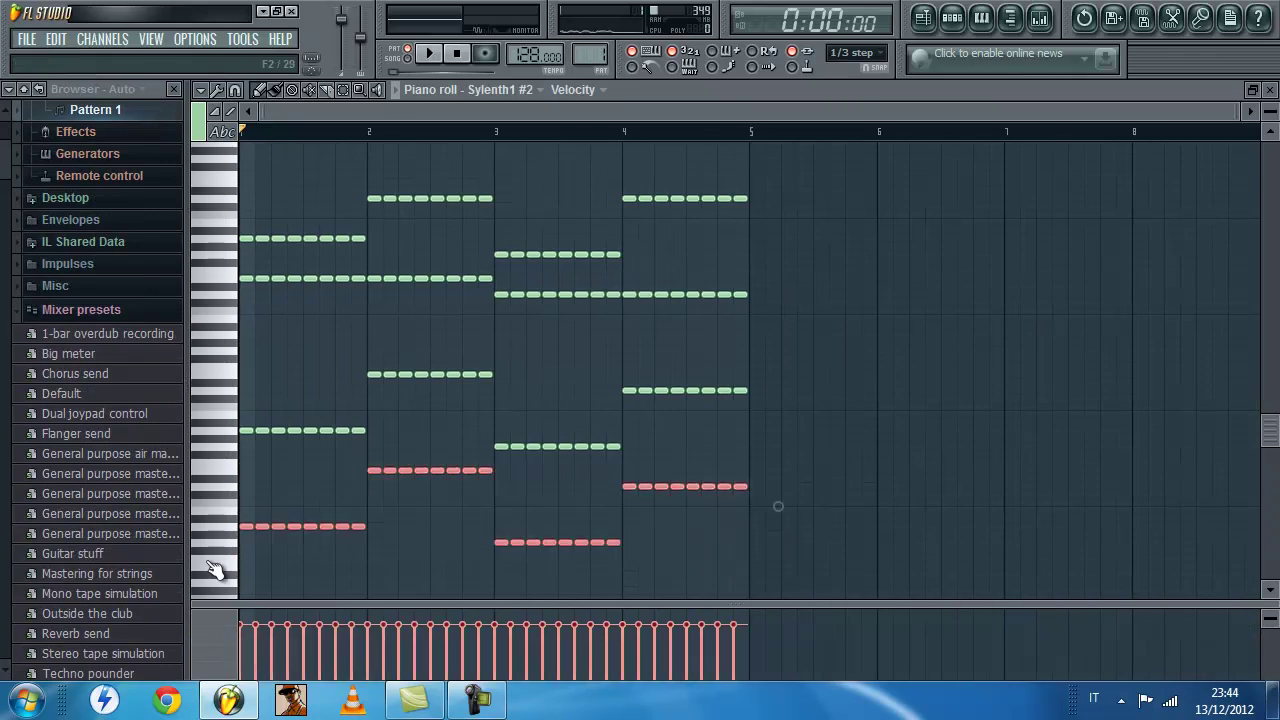
# Solo the 3xOsc channel and paste the copied bass notes into its piano roll.
pyautogui.click(955, 18)
pyautogui.rightClick(537, 374)
pyautogui.click(549, 372)
pyautogui.rightClick(621, 374)
pyautogui.click(707, 376)
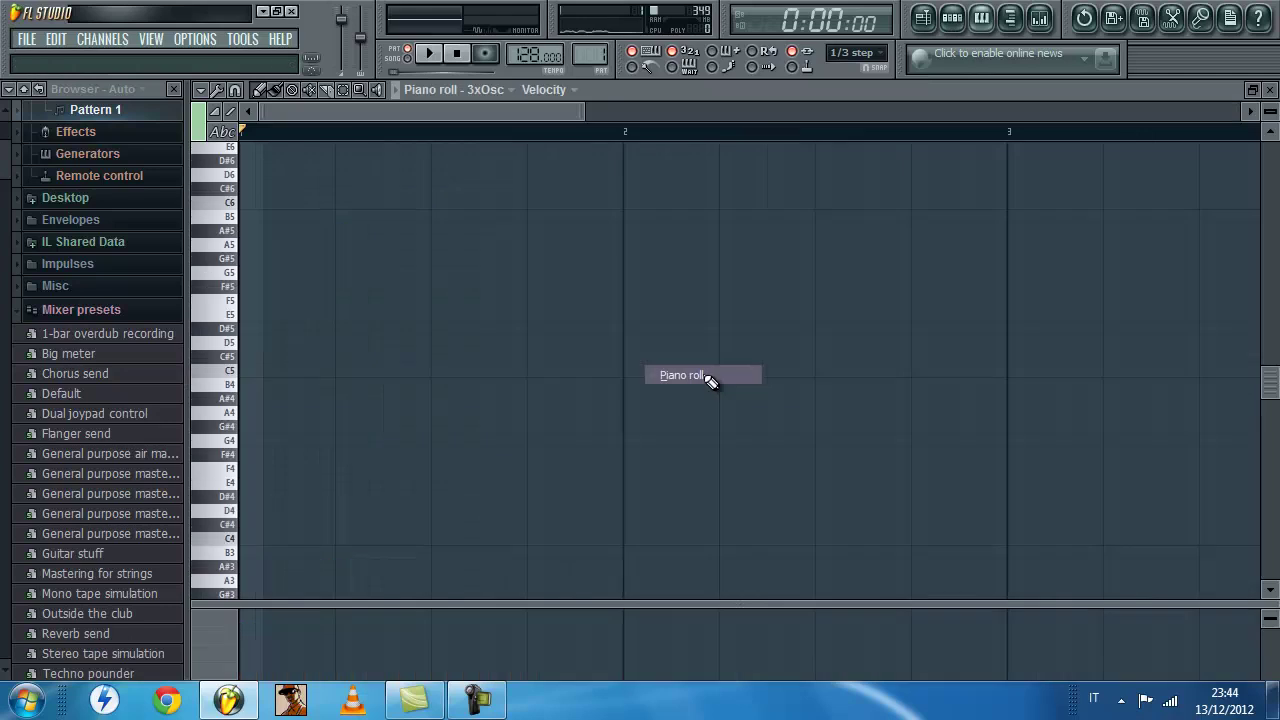
pyautogui.press('space')
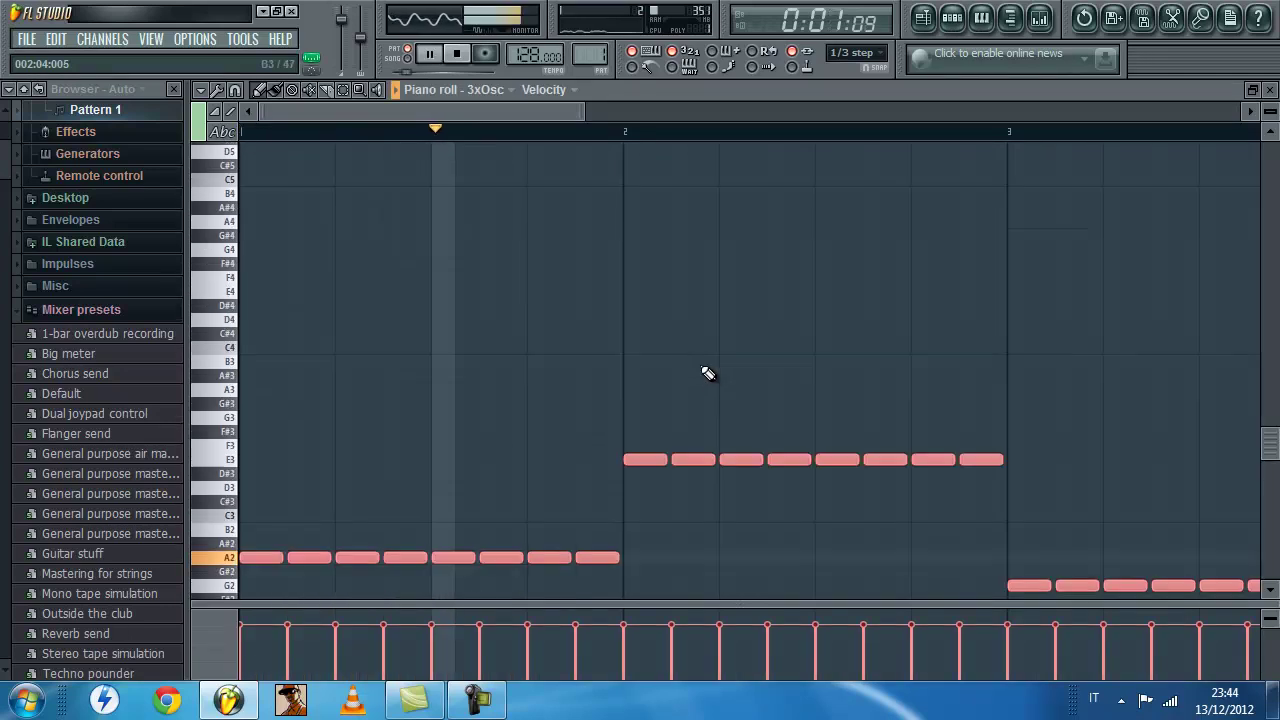
# Raise the 3xOsc bass notes one octave so they start on A3, and deselect them during playback.
pyautogui.press('space')
pyautogui.scroll(2, 247, 424)
pyautogui.moveTo(246, 402); pyautogui.dragTo(200, 235)
pyautogui.press('space')
pyautogui.click(338, 374)
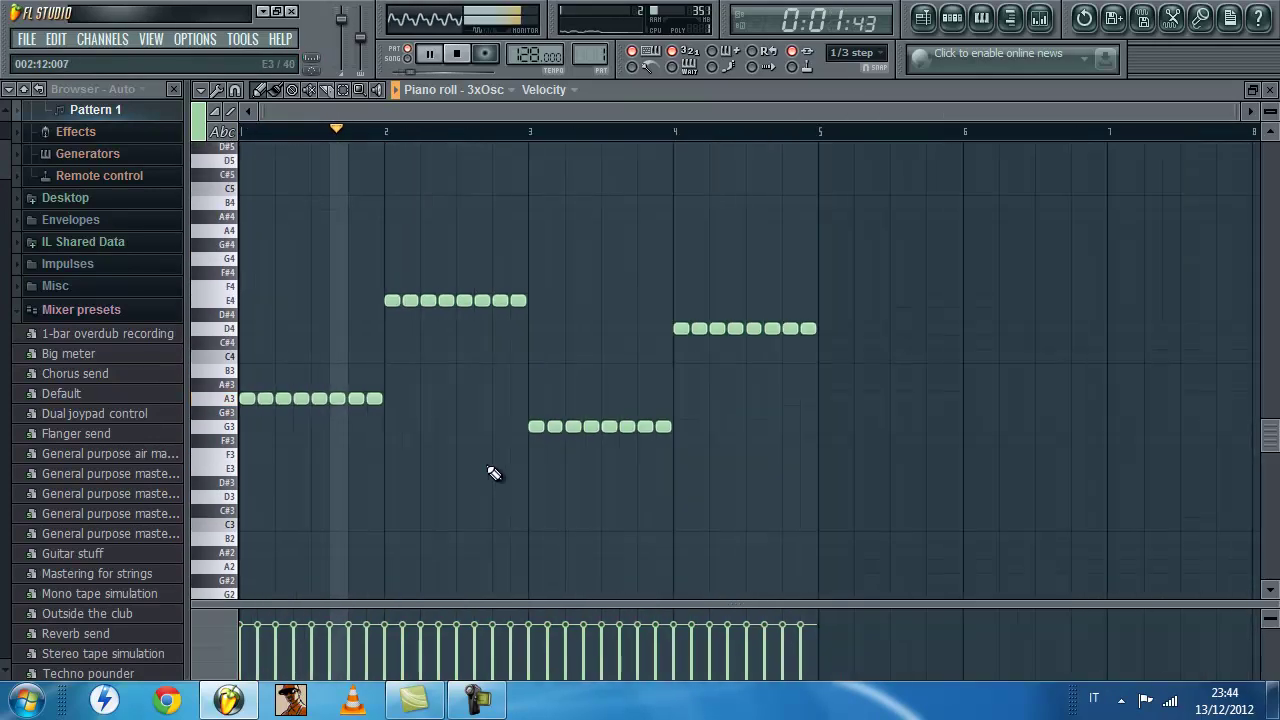
# Clone the 3xOsc channel, stop playback, and close the clone's channel settings.
pyautogui.click(954, 19)
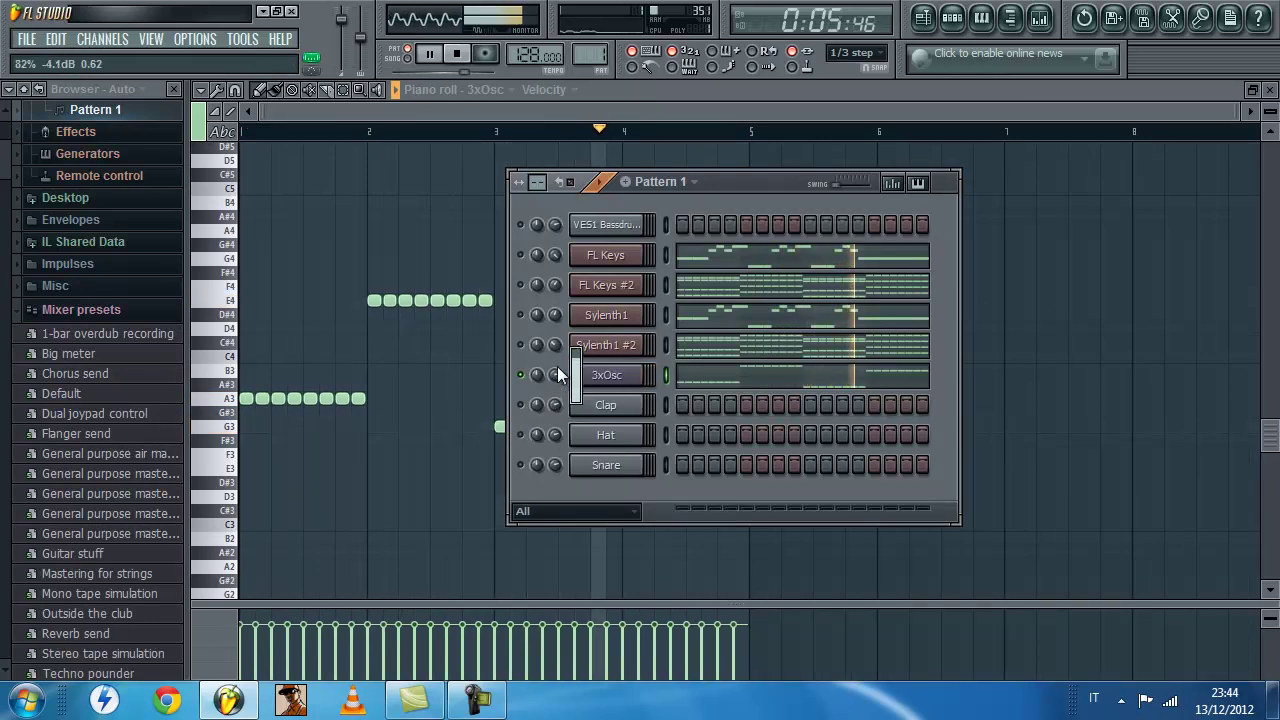
pyautogui.rightClick(598, 378)
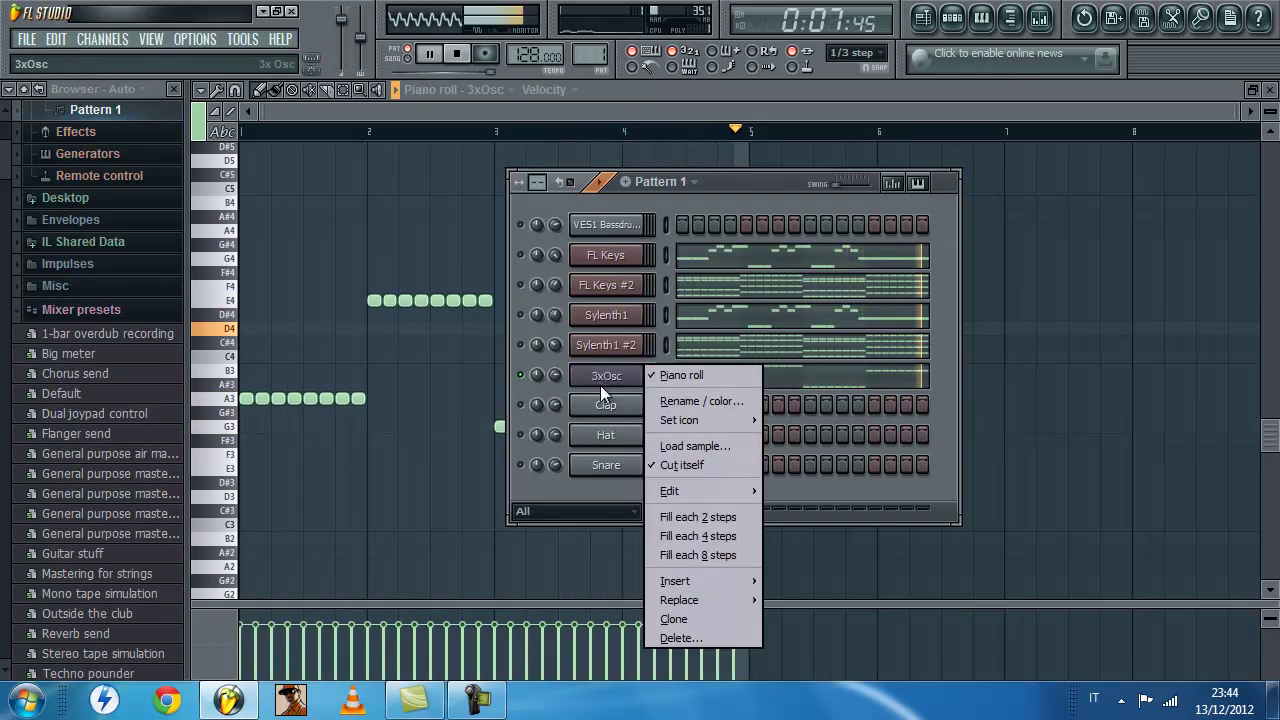
pyautogui.moveTo(698, 598)
pyautogui.click(680, 618)
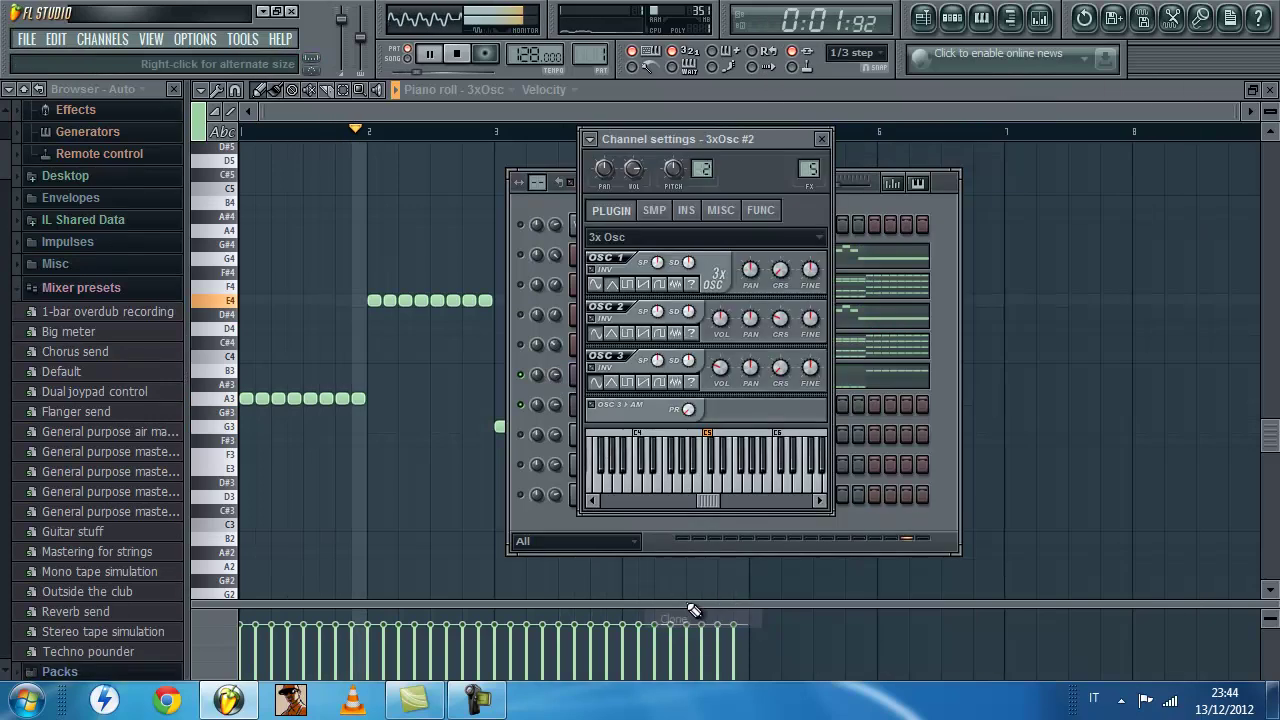
pyautogui.press('space')
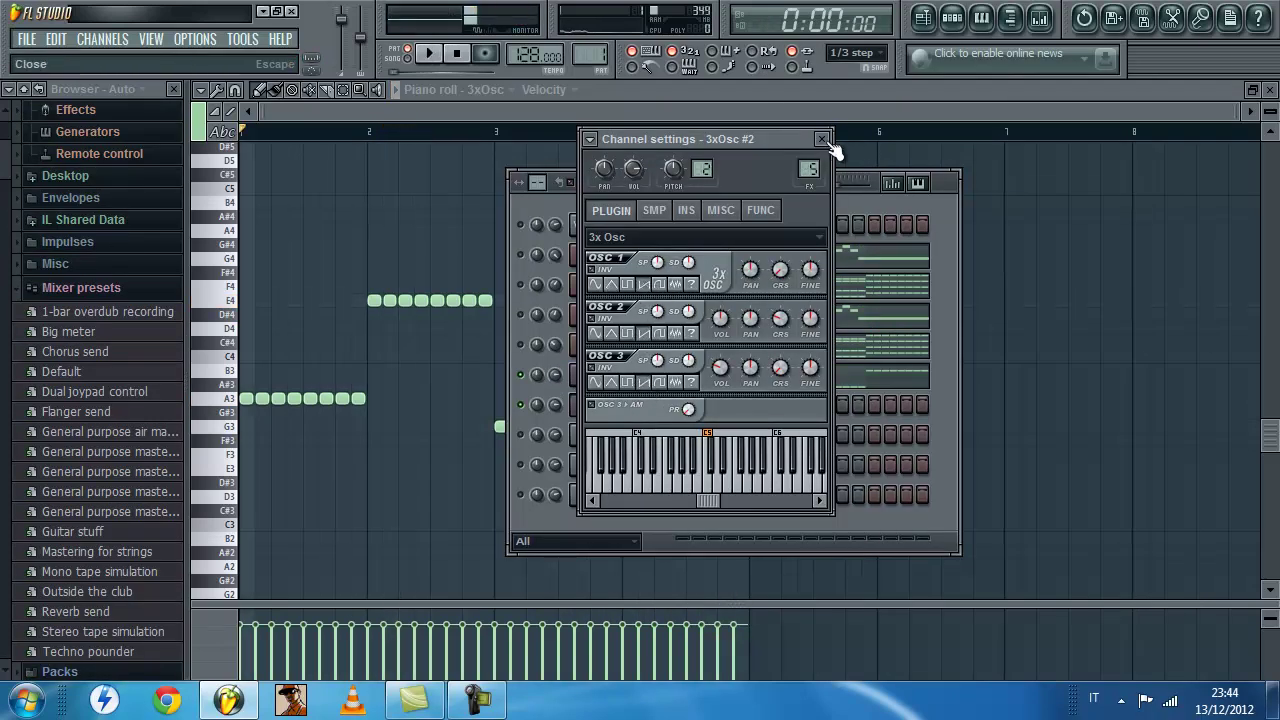
pyautogui.click(822, 139)
# Paste the bass notes into the 3xOsc #2 piano roll and raise them so they start on A3.
pyautogui.rightClick(652, 390)
pyautogui.click(680, 397)
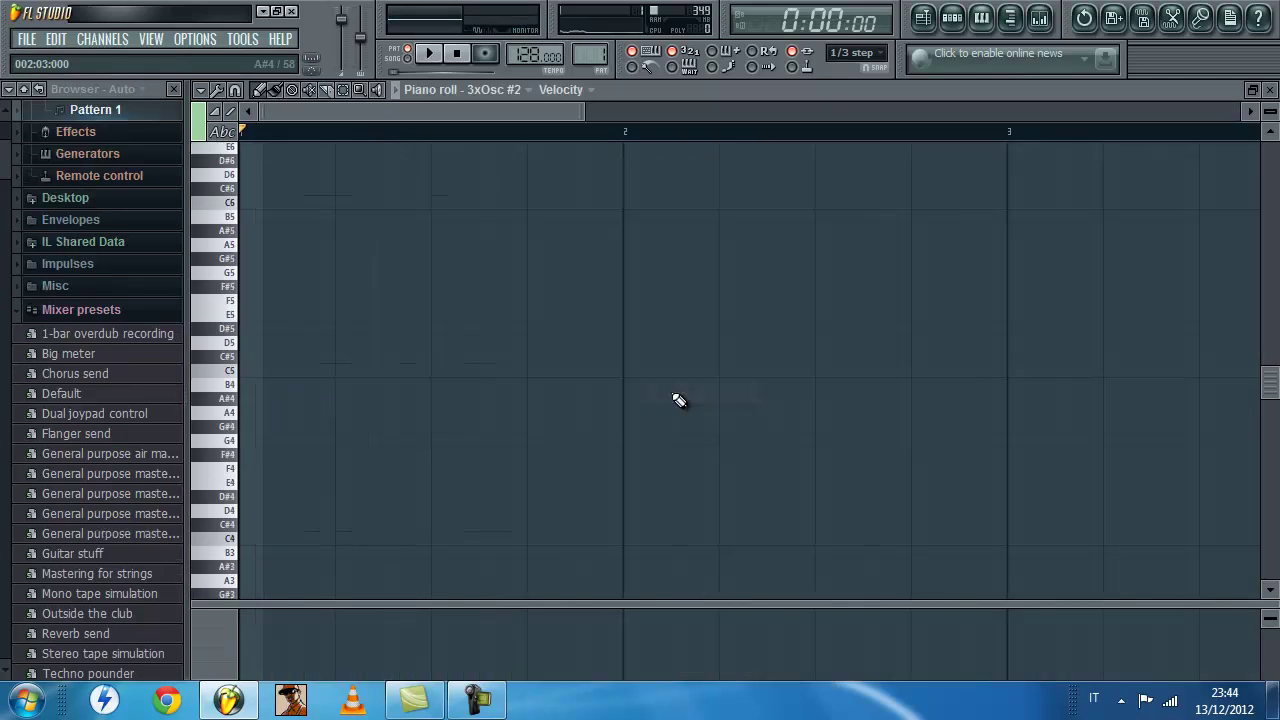
pyautogui.press('space')
pyautogui.scroll(-3, 666, 369)
pyautogui.scroll(-5, 440, 363)
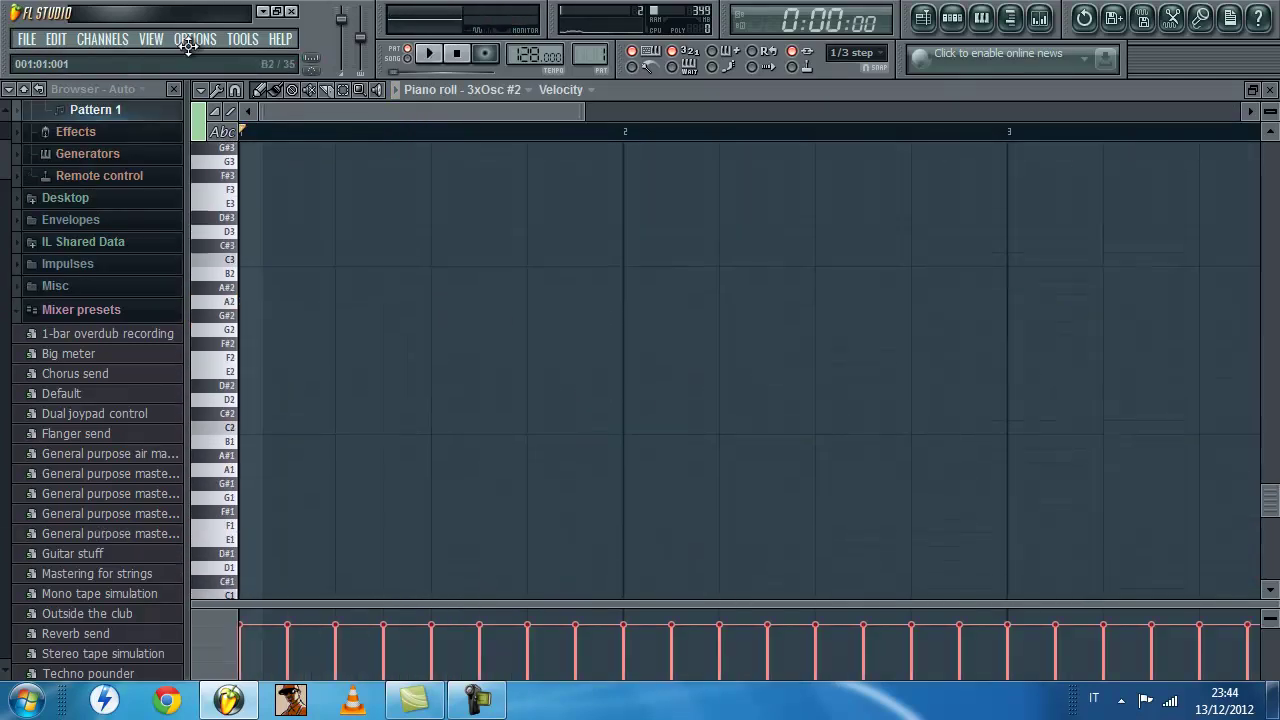
pyautogui.moveTo(188, 46); pyautogui.dragTo(85, 292)
pyautogui.press('space')
pyautogui.keyDown('ctrl'); pyautogui.click(346, 247); pyautogui.keyUp('ctrl')
pyautogui.scroll(-5, 354, 249)
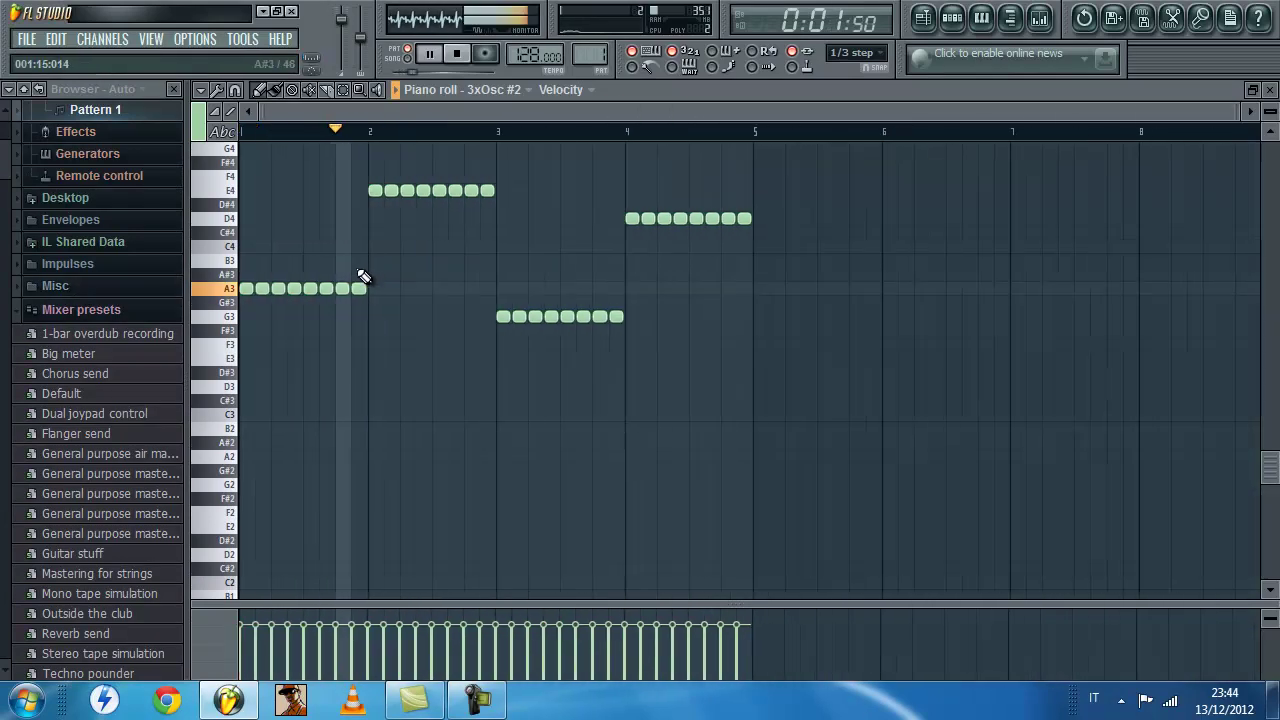
# Select all 3xOsc #2 notes, raise them one octave to start on A4, and restart playback.
pyautogui.moveTo(788, 160); pyautogui.dragTo(69, 361)
pyautogui.scroll(2, 198, 291)
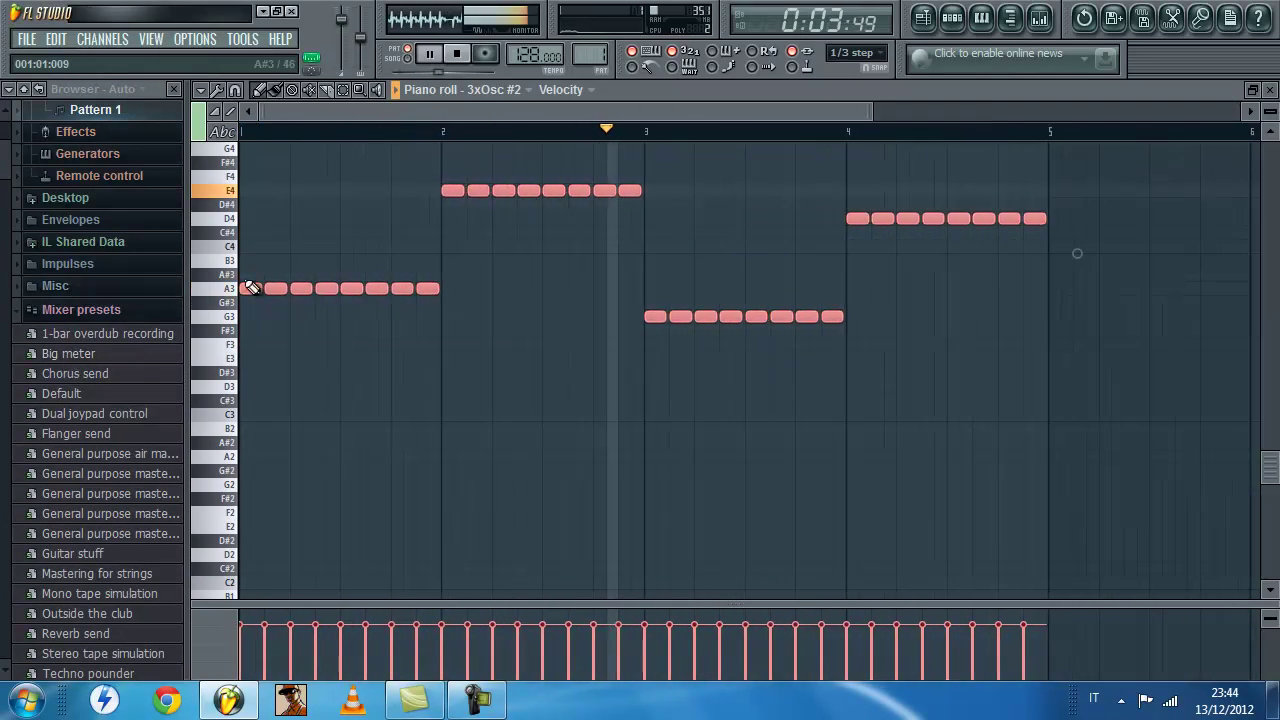
pyautogui.press('space')
pyautogui.moveTo(250, 287); pyautogui.dragTo(126, 277)
pyautogui.press('space')
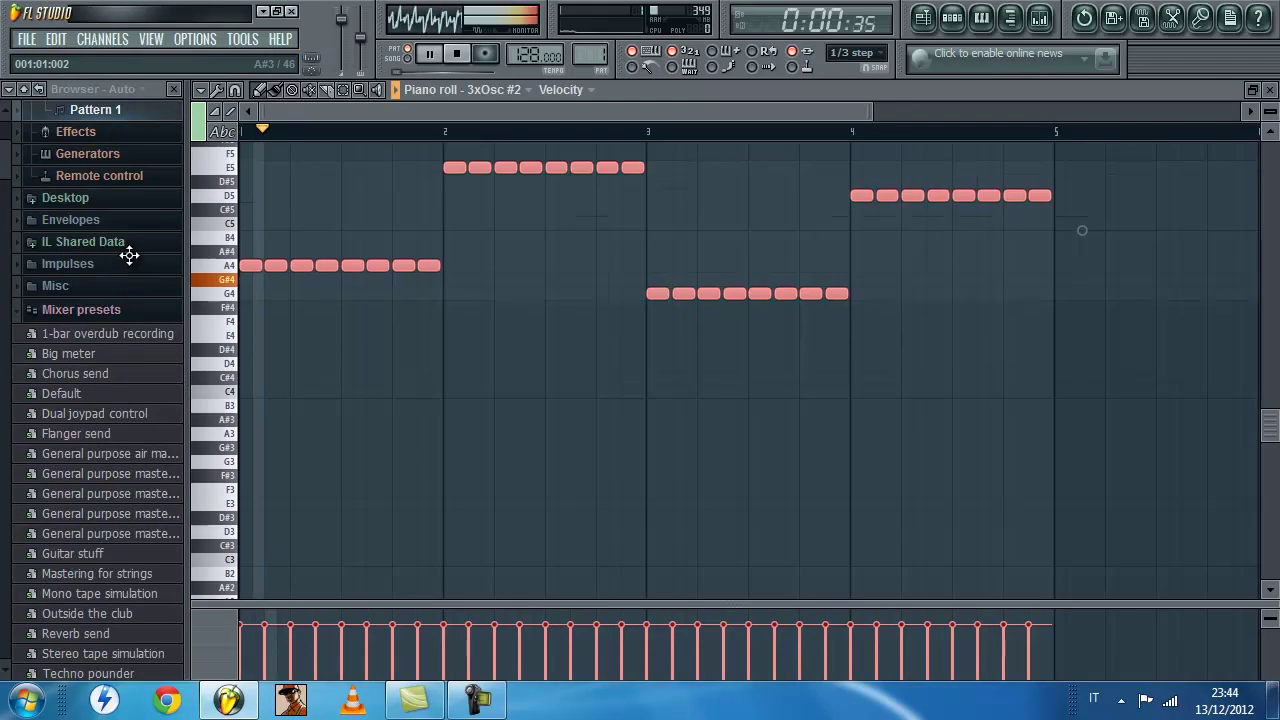
# Duplicate all 3xOsc #2 notes two octaves lower so the copies start on A2, restart playback, and deselect the notes.
pyautogui.keyDown('ctrl'); pyautogui.click(525, 364); pyautogui.keyUp('ctrl')
pyautogui.scroll(2, 529, 366)
pyautogui.moveTo(1066, 182); pyautogui.dragTo(20, 435)
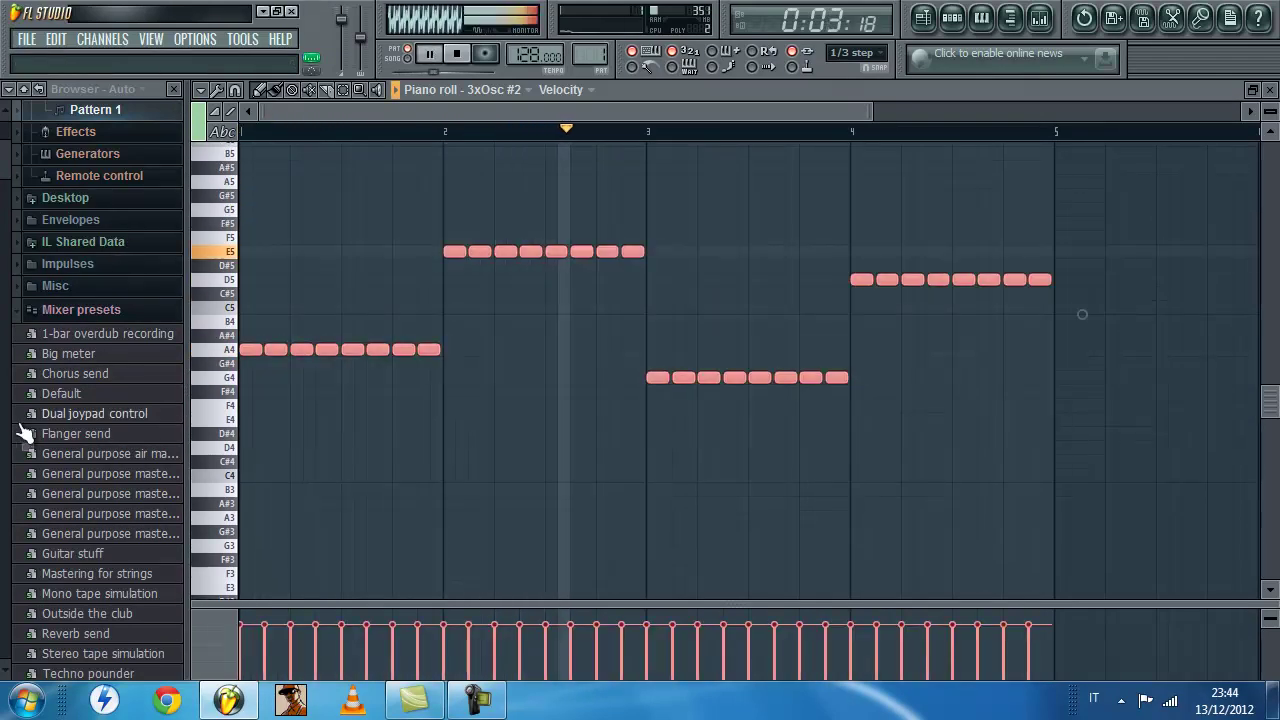
pyautogui.moveTo(245, 352); pyautogui.dragTo(140, 537)
pyautogui.press('space')
pyautogui.press('space')
pyautogui.keyDown('ctrl'); pyautogui.click(356, 411); pyautogui.keyUp('ctrl')
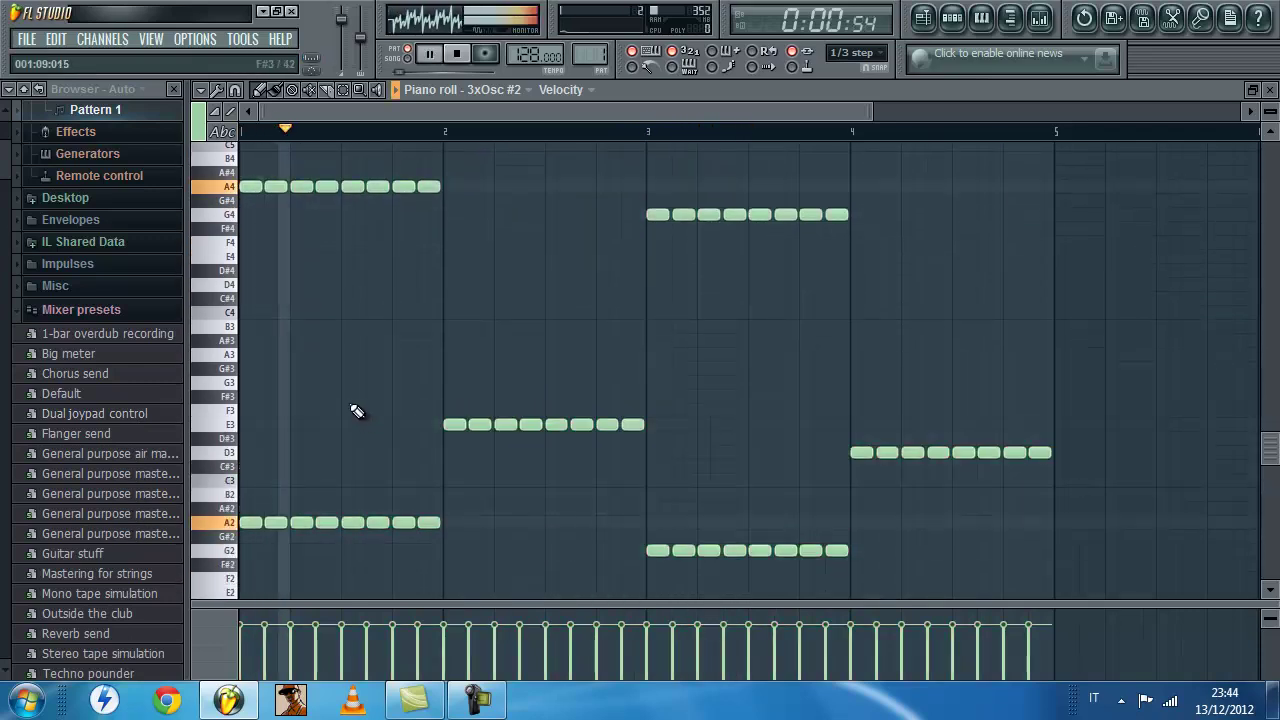
# Unmute the FL Keys and Sylenth1 channels in the step sequencer, and lower the 3xOsc #2 channel volume to about 68%.
pyautogui.scroll(-2, 357, 407)
pyautogui.scroll(3, 357, 407)
pyautogui.scroll(1, 980, 148)
pyautogui.press('F6')
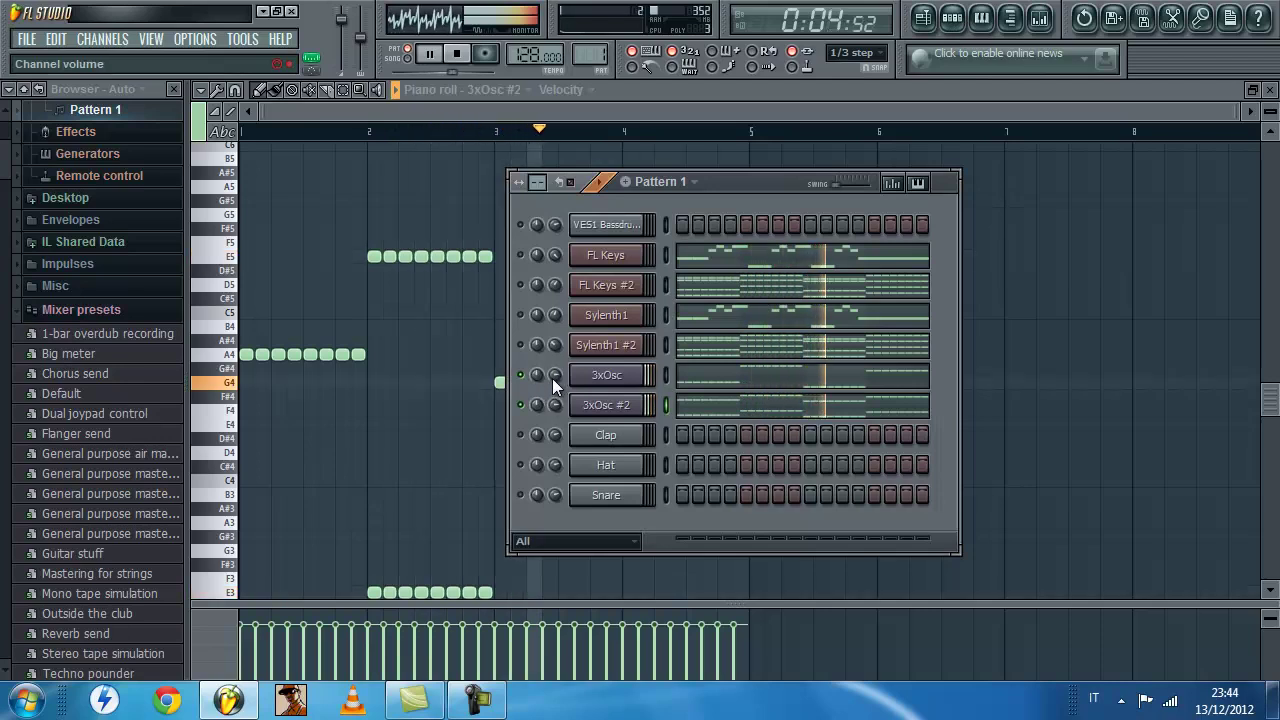
pyautogui.click(521, 315)
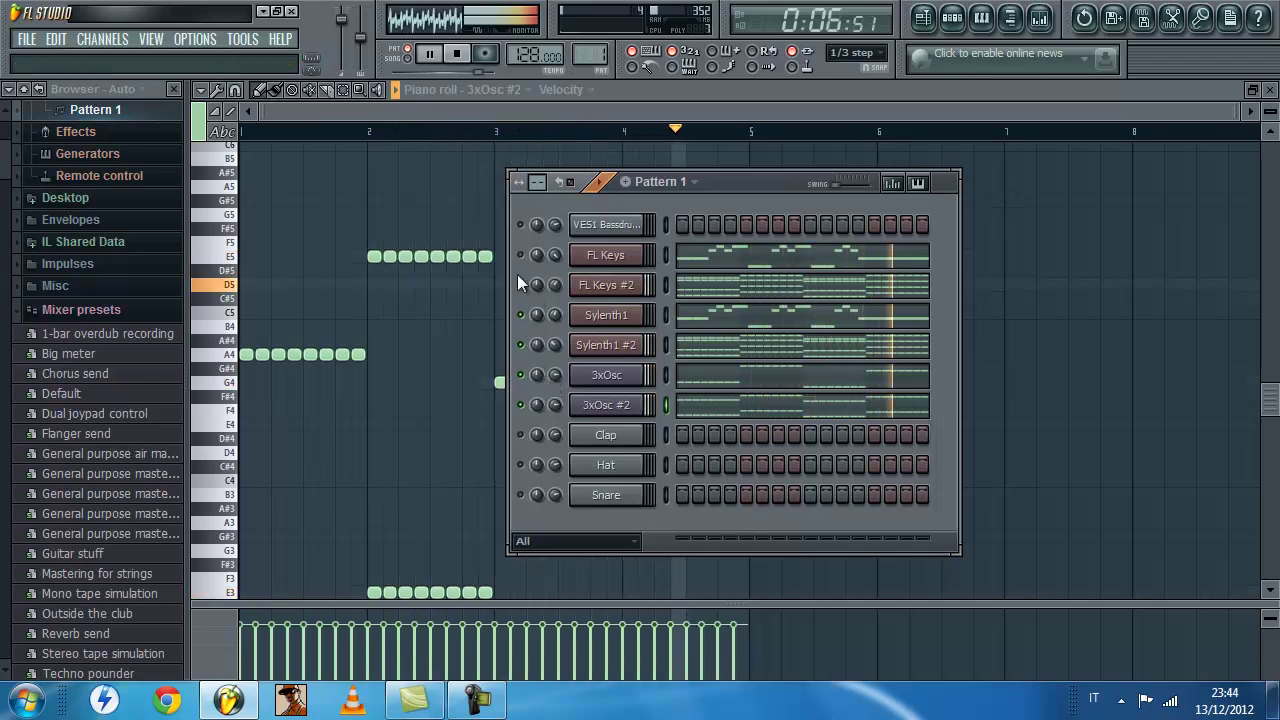
pyautogui.moveTo(765, 184); pyautogui.dragTo(613, 173)
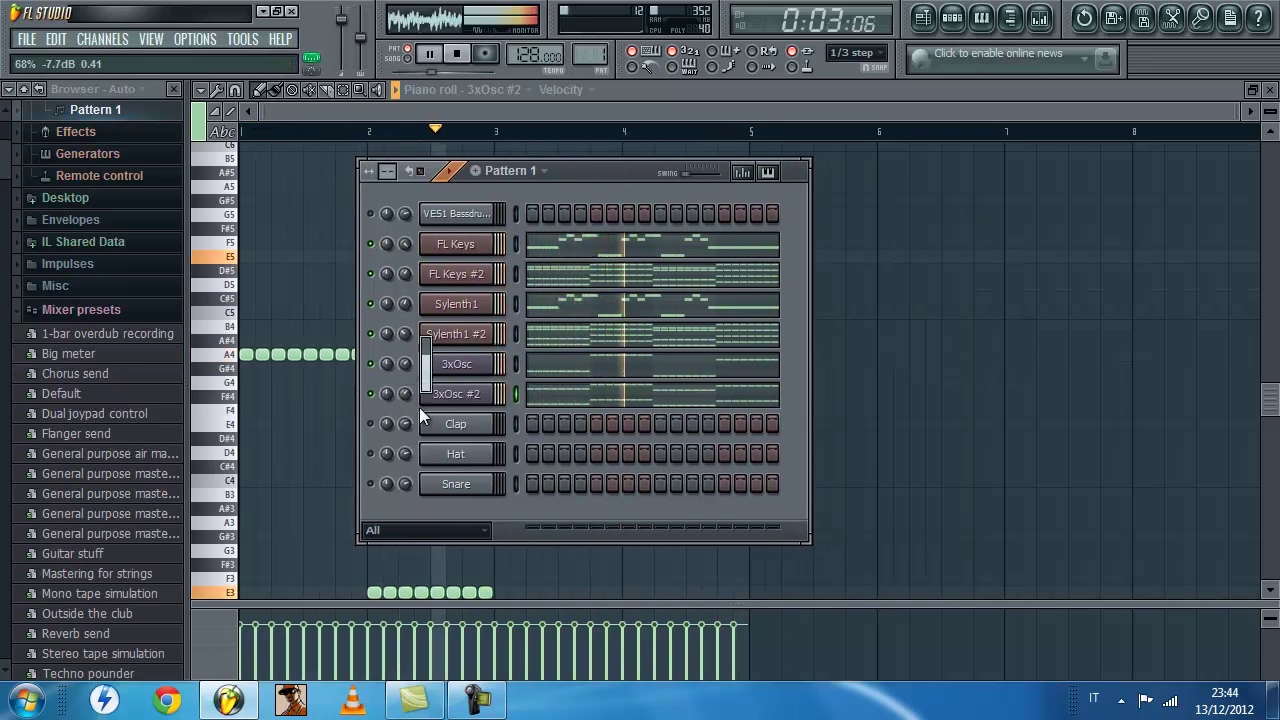
pyautogui.moveTo(405, 393); pyautogui.dragTo(409, 420)
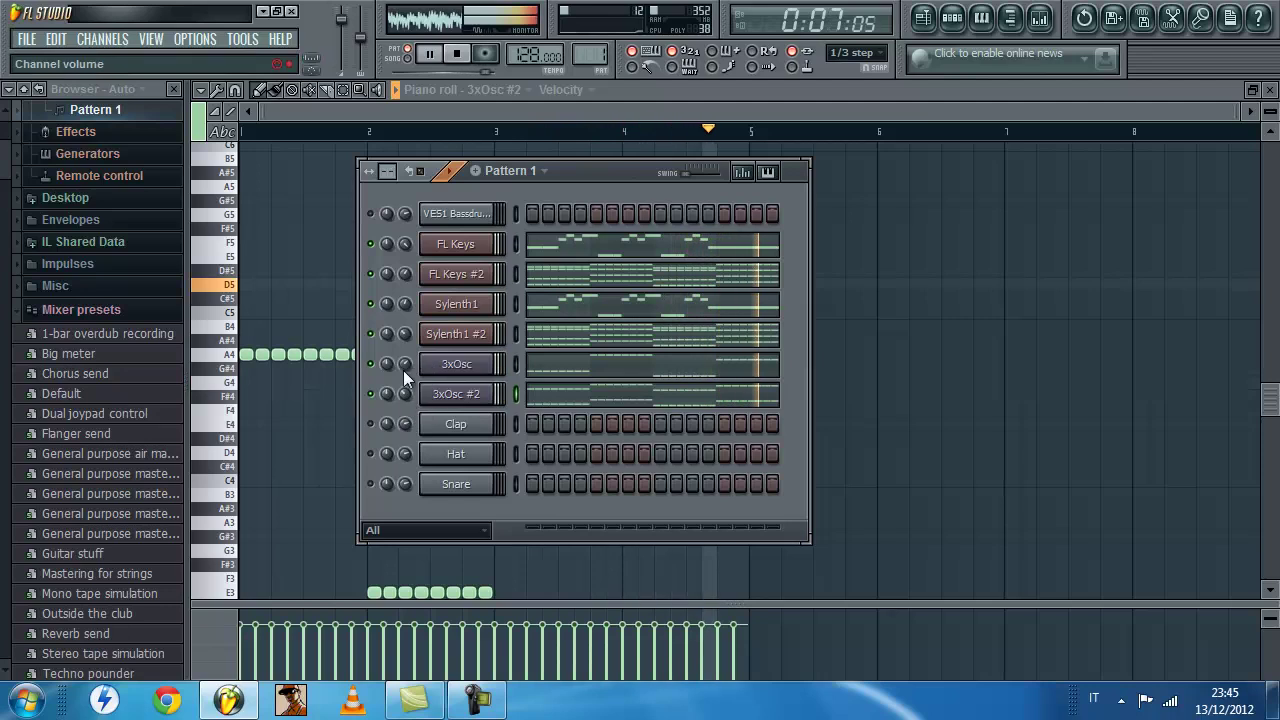
# Unmute the VES1 bass drum channel, fill every fourth step of it, and play the pattern from the start.
pyautogui.press('space')
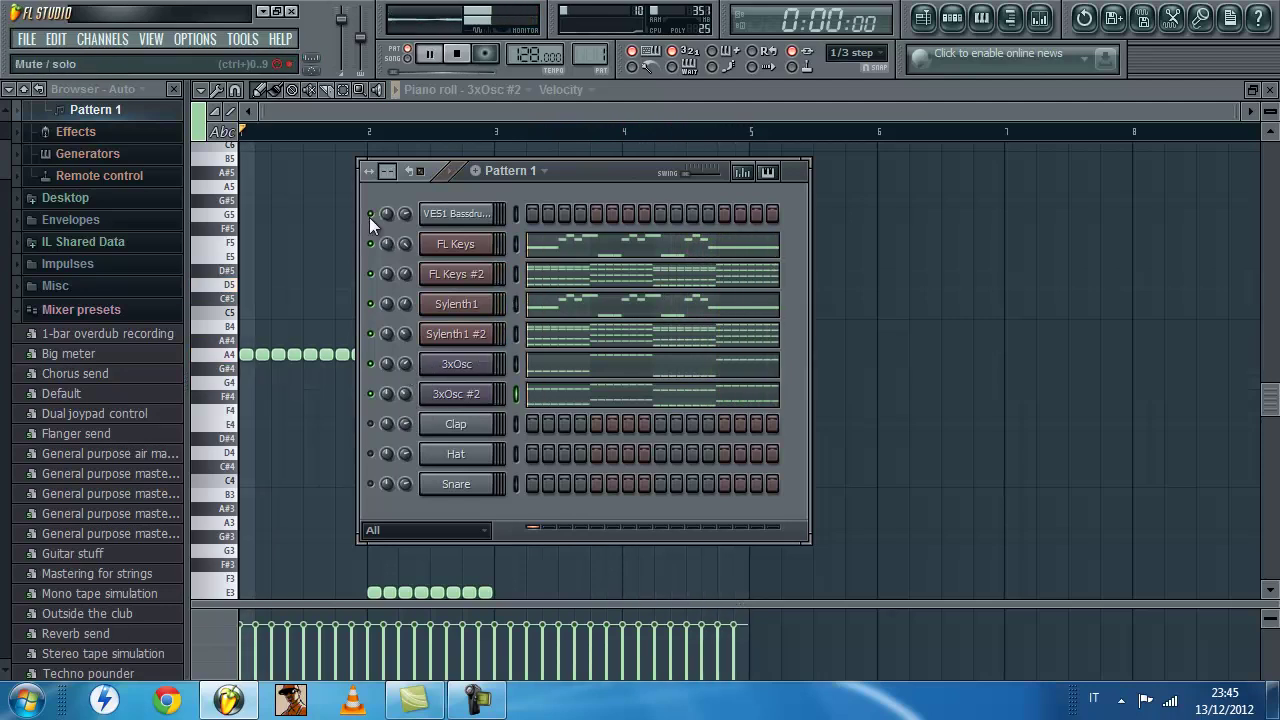
pyautogui.press('space')
pyautogui.rightClick(452, 214)
pyautogui.click(552, 386)
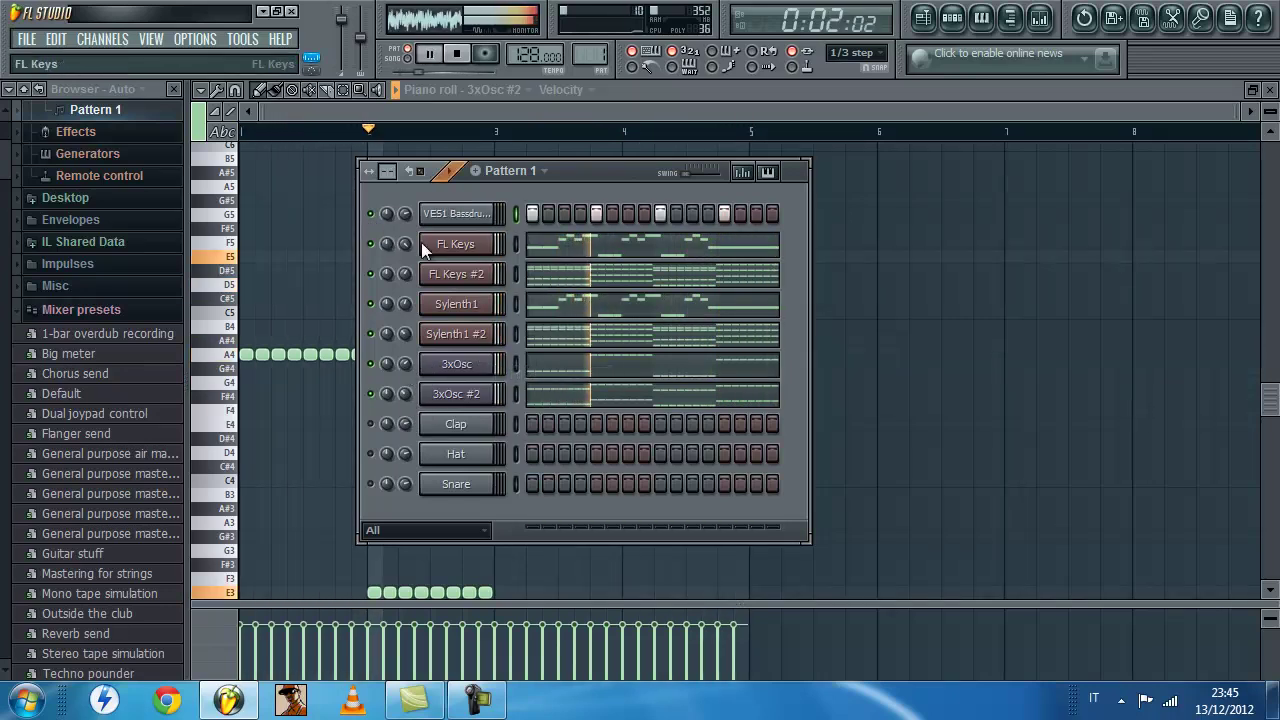
pyautogui.press('space')
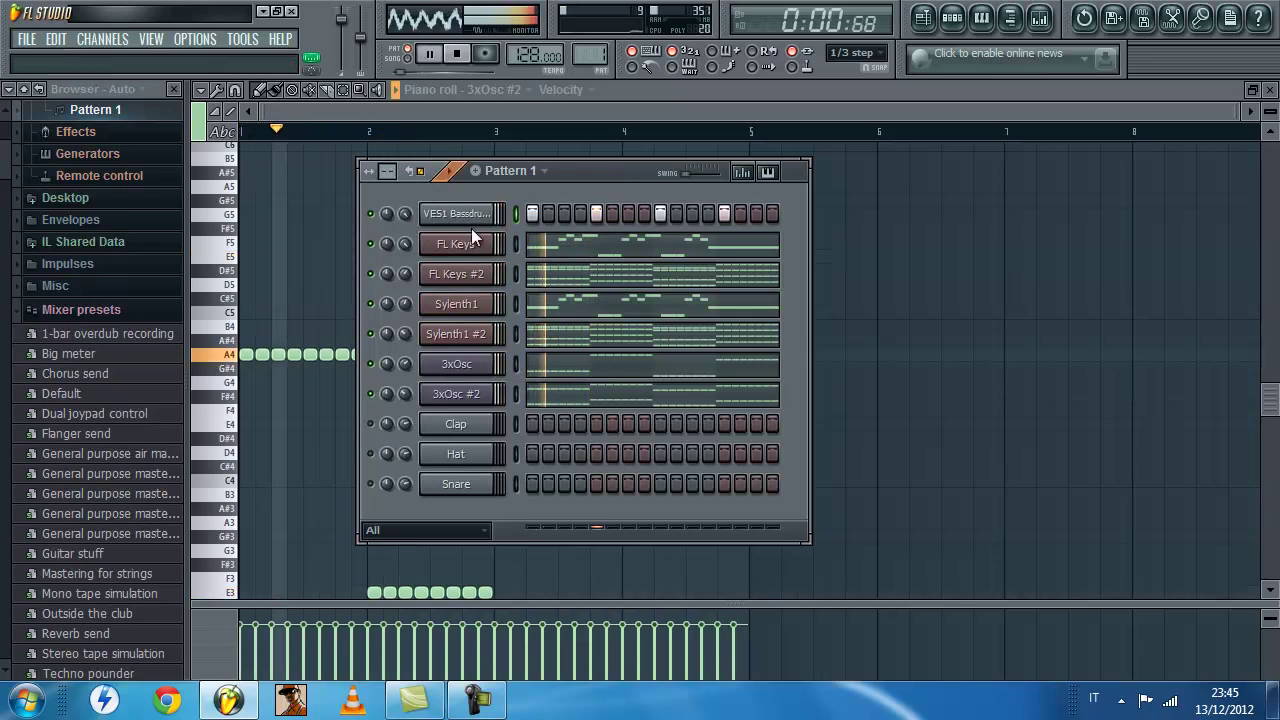
pyautogui.press('space')
# Load Gross Beat in the first effect slot of the FL Keys mixer track, Insert 9, with the Sidechain volume preset.
pyautogui.click(455, 244)
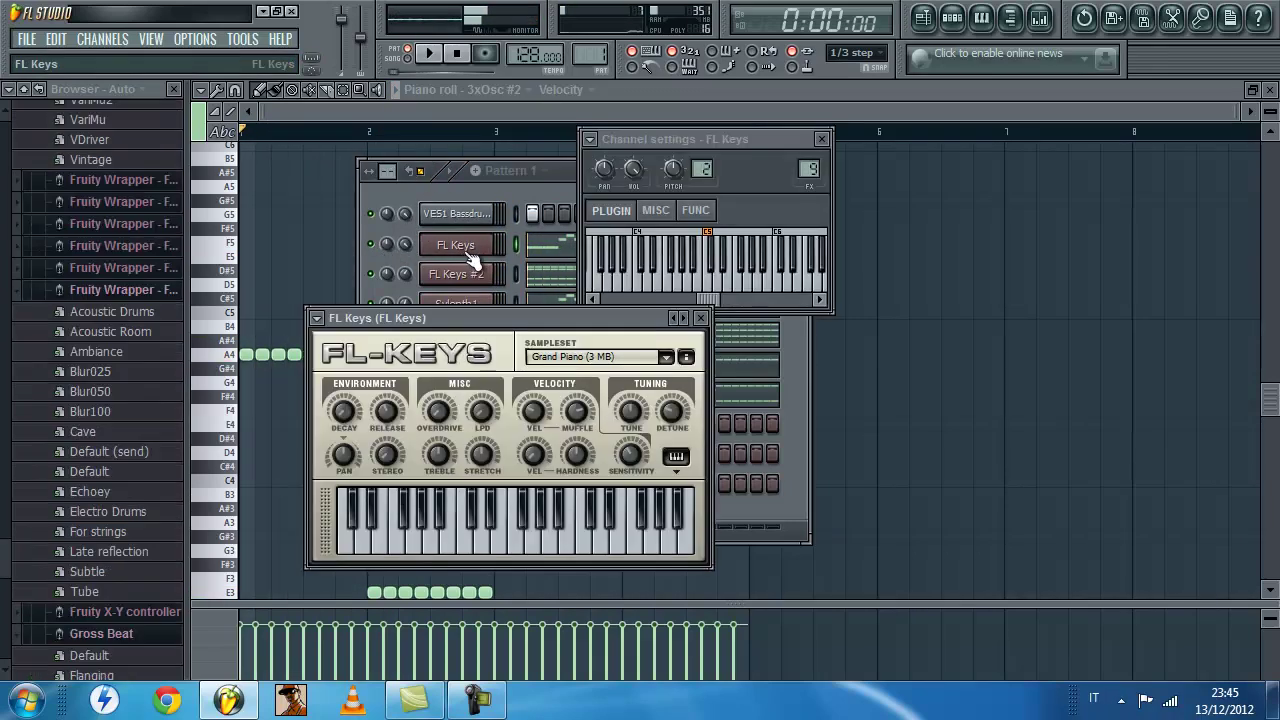
pyautogui.doubleClick(809, 170)
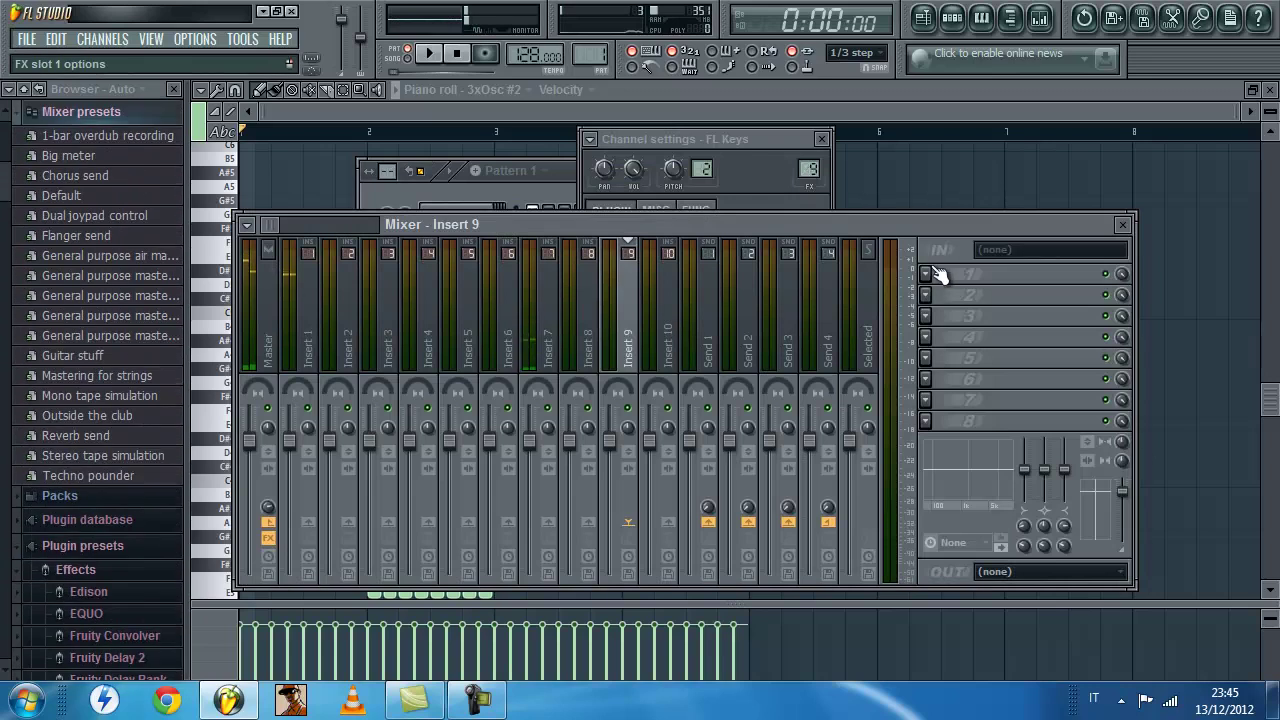
pyautogui.click(952, 280)
pyautogui.click(1006, 449)
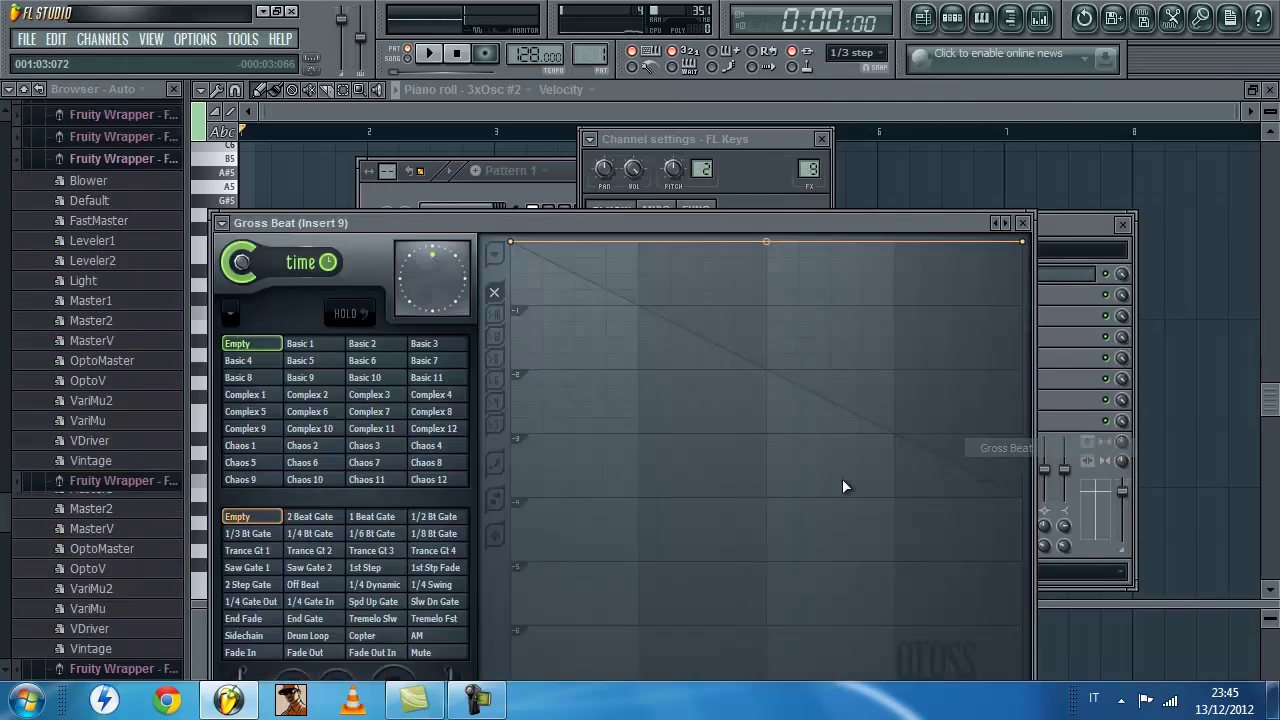
pyautogui.click(243, 636)
pyautogui.moveTo(615, 228); pyautogui.dragTo(625, 125)
# Reset the tension of the four rising curves in Insert 9's Gross Beat to straight ramps, and close the plugin.
pyautogui.rightClick(584, 590)
pyautogui.rightClick(712, 590)
pyautogui.rightClick(840, 589)
pyautogui.rightClick(971, 592)
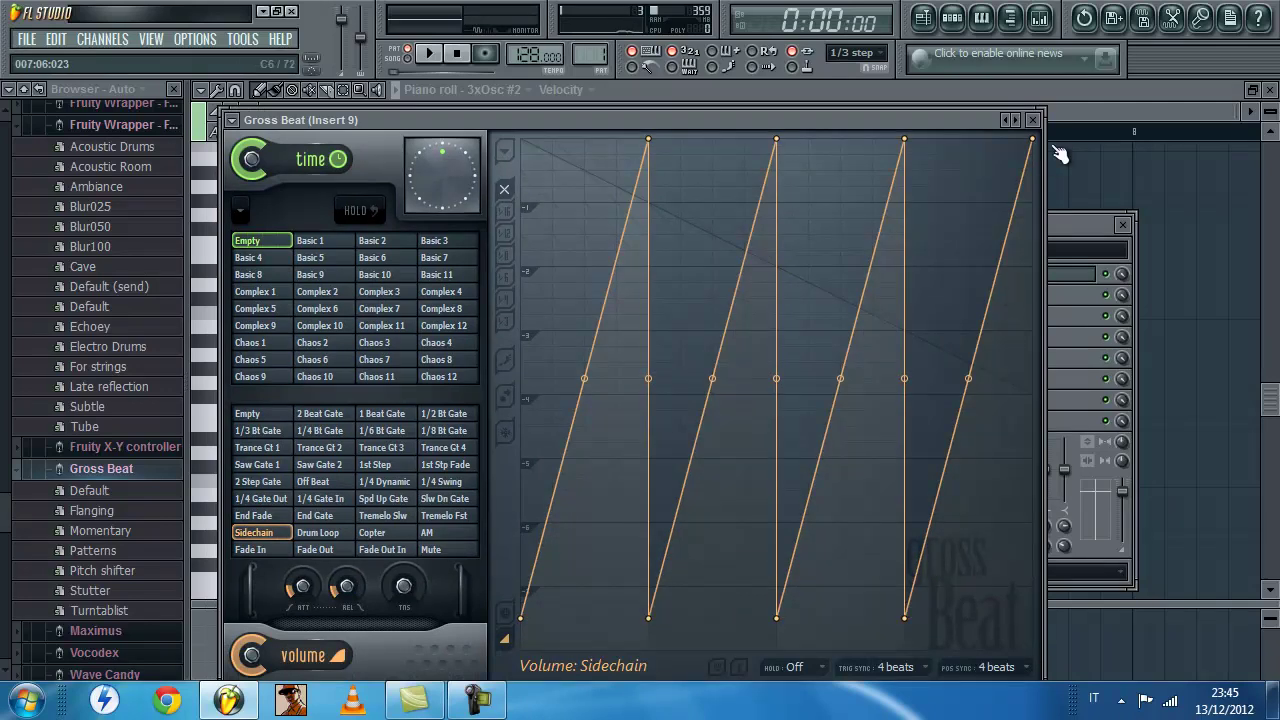
pyautogui.click(1033, 120)
# Load Gross Beat in the first effect slot of Insert 8 with the Sidechain volume preset.
pyautogui.click(600, 340)
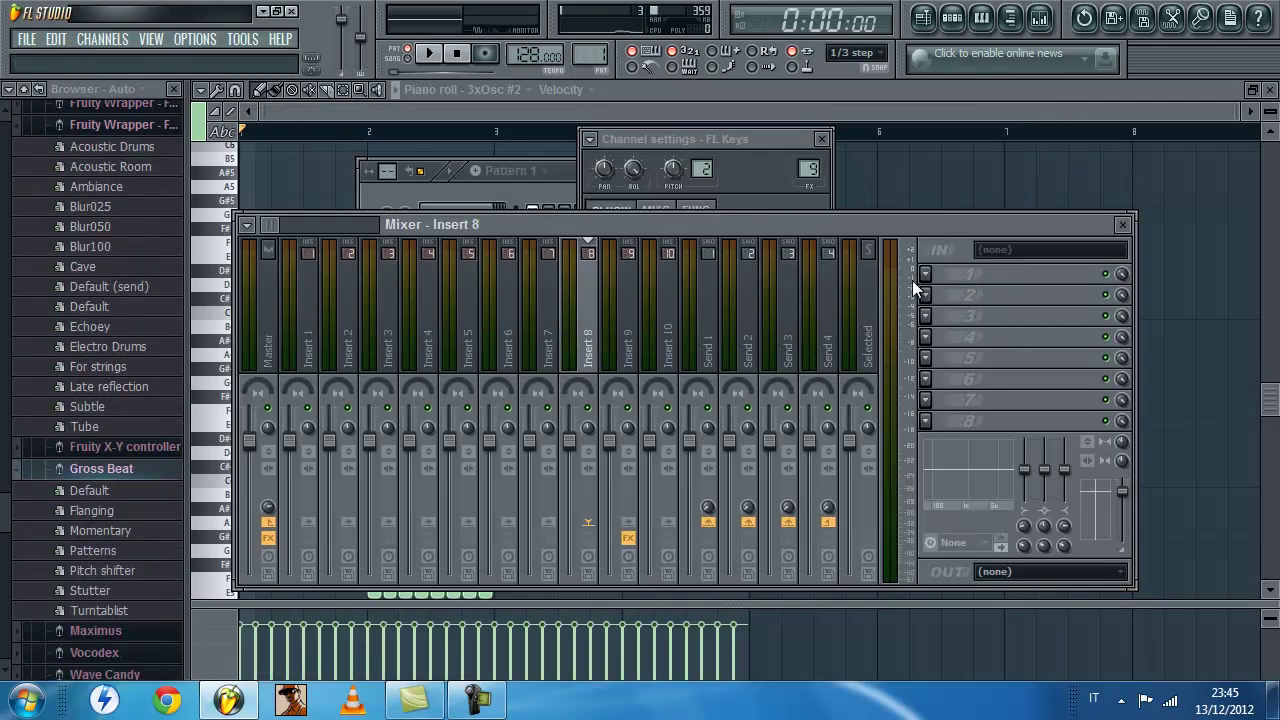
pyautogui.click(930, 276)
pyautogui.click(1006, 448)
pyautogui.click(277, 635)
pyautogui.moveTo(586, 228); pyautogui.dragTo(607, 127)
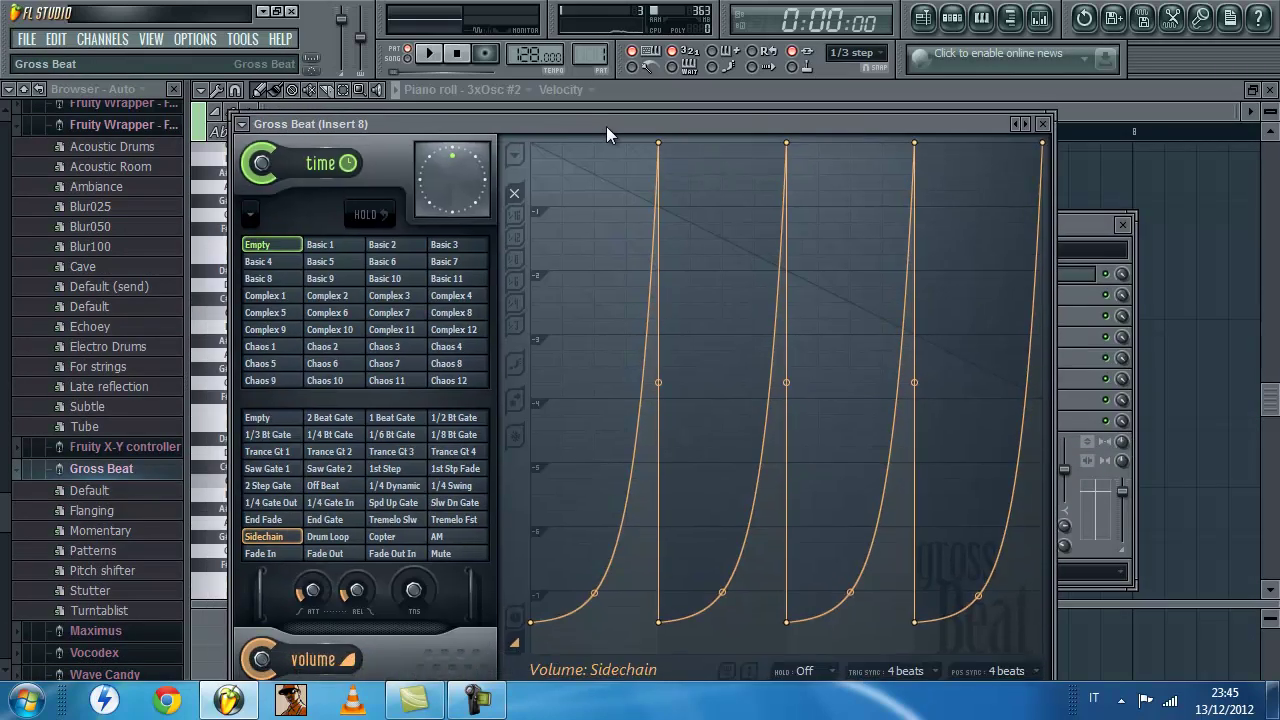
# Straighten the four rising Sidechain curves in Insert 8's Gross Beat, and close the plugin.
pyautogui.rightClick(596, 590)
pyautogui.rightClick(721, 589)
pyautogui.rightClick(849, 593)
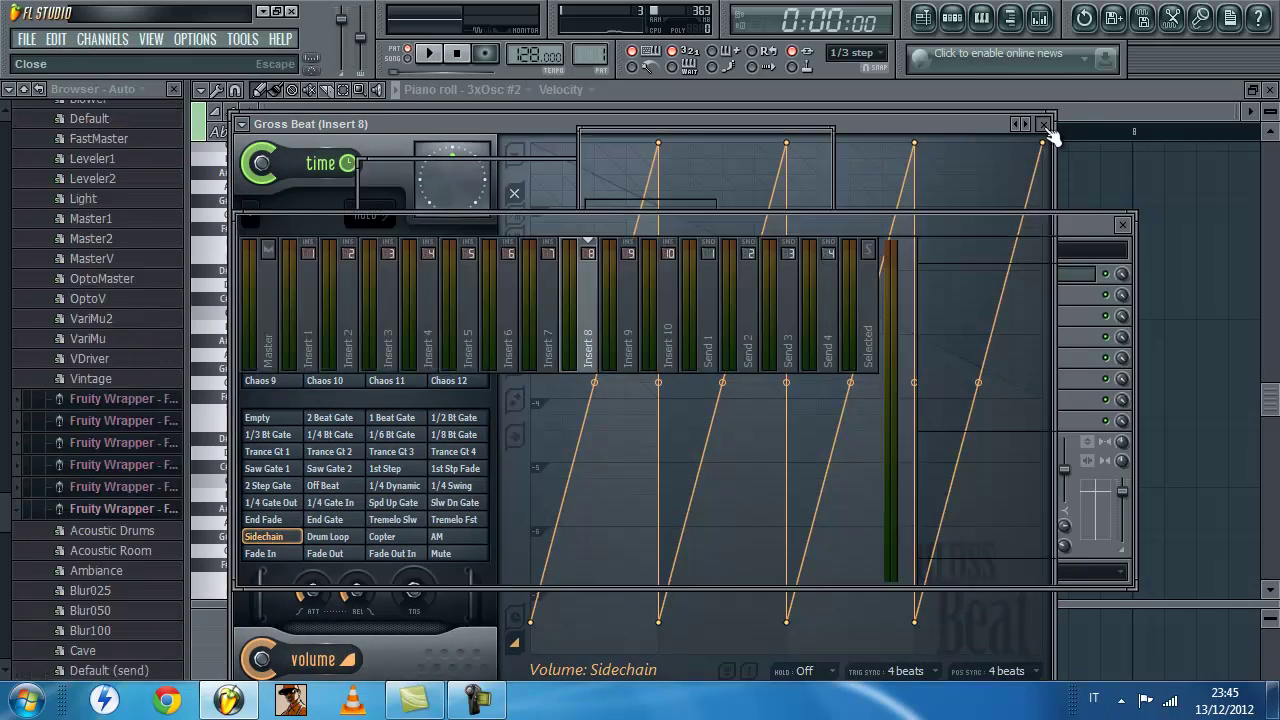
pyautogui.click(1044, 126)
# Load Gross Beat in the first effect slot of Insert 7 with the Sidechain volume preset.
pyautogui.click(548, 316)
pyautogui.click(929, 274)
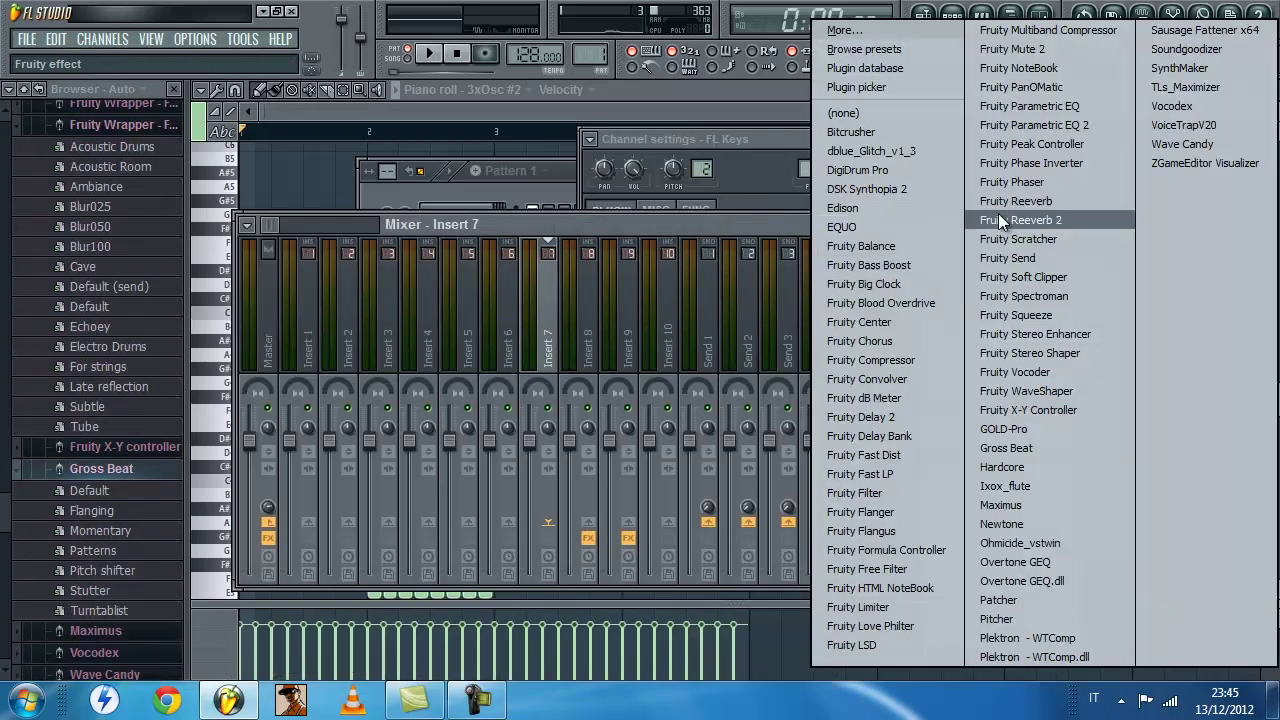
pyautogui.click(1010, 449)
pyautogui.click(260, 632)
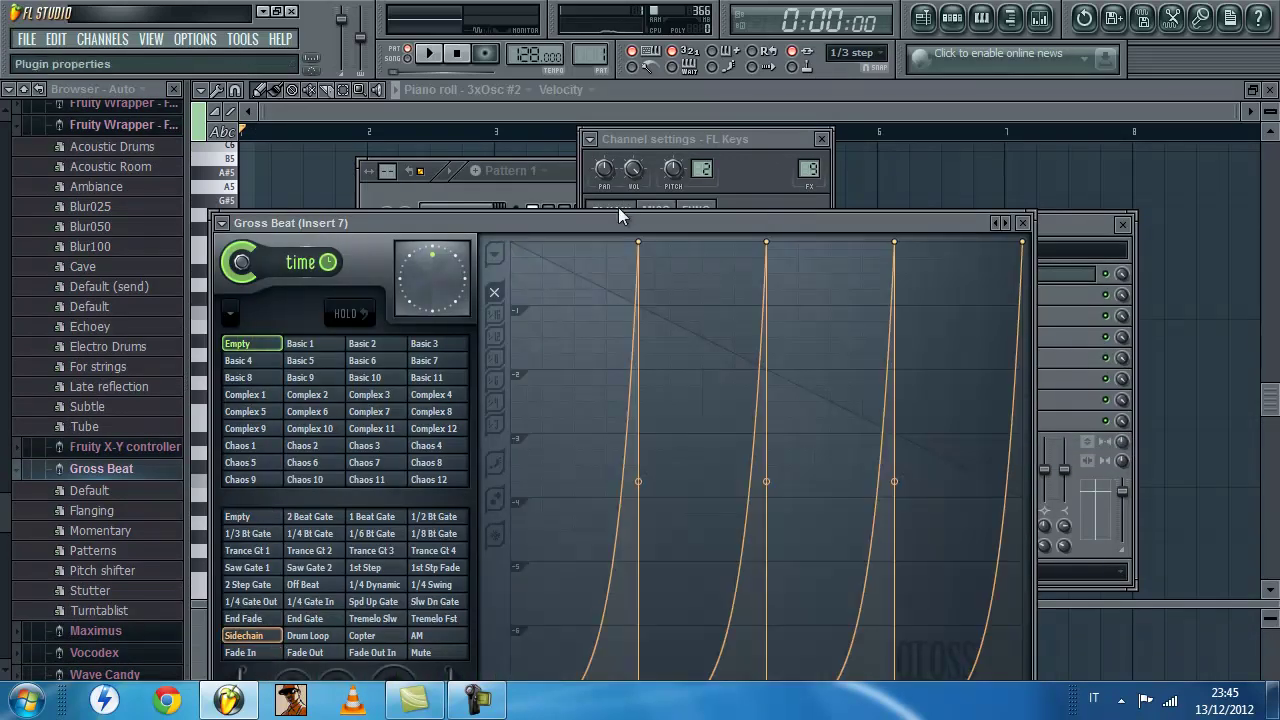
pyautogui.moveTo(625, 219); pyautogui.dragTo(639, 132)
# Reset the tension of all four rising curves in Insert 7's Gross Beat to make straight ramps.
pyautogui.moveTo(588, 606); pyautogui.dragTo(588, 602)
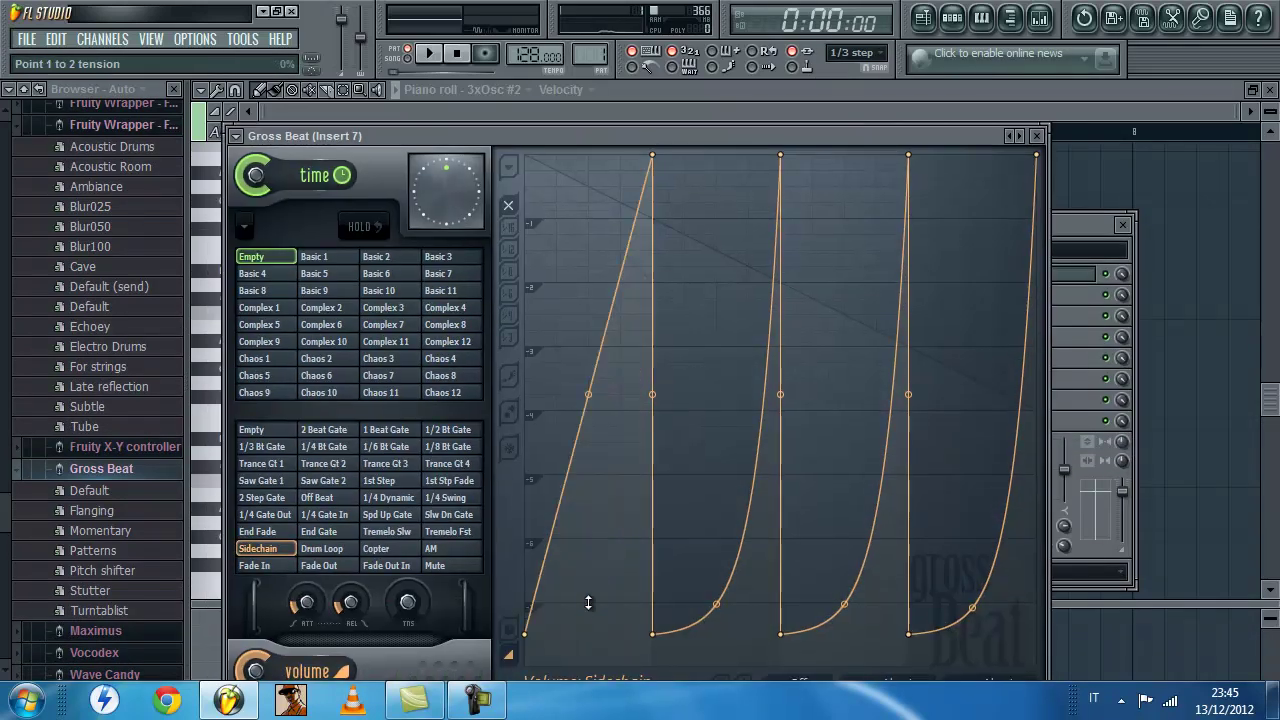
pyautogui.rightClick(714, 600)
pyautogui.click(759, 343)
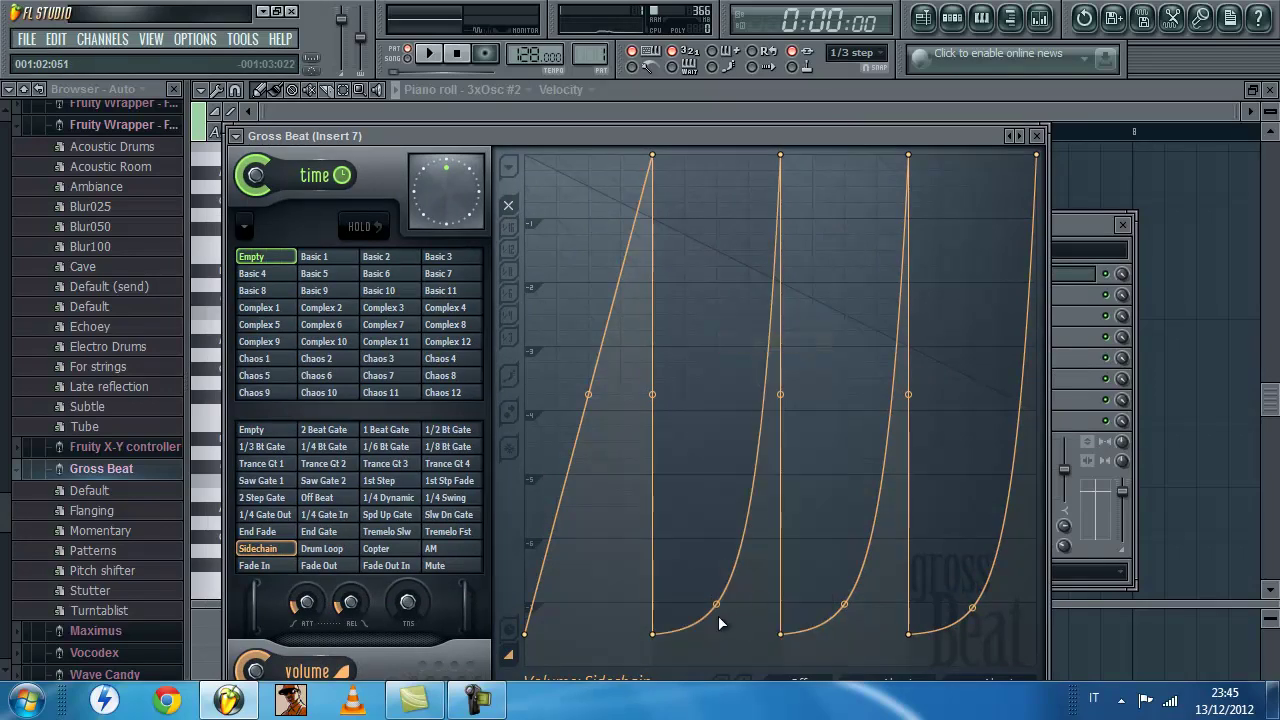
pyautogui.rightClick(840, 604)
pyautogui.rightClick(973, 608)
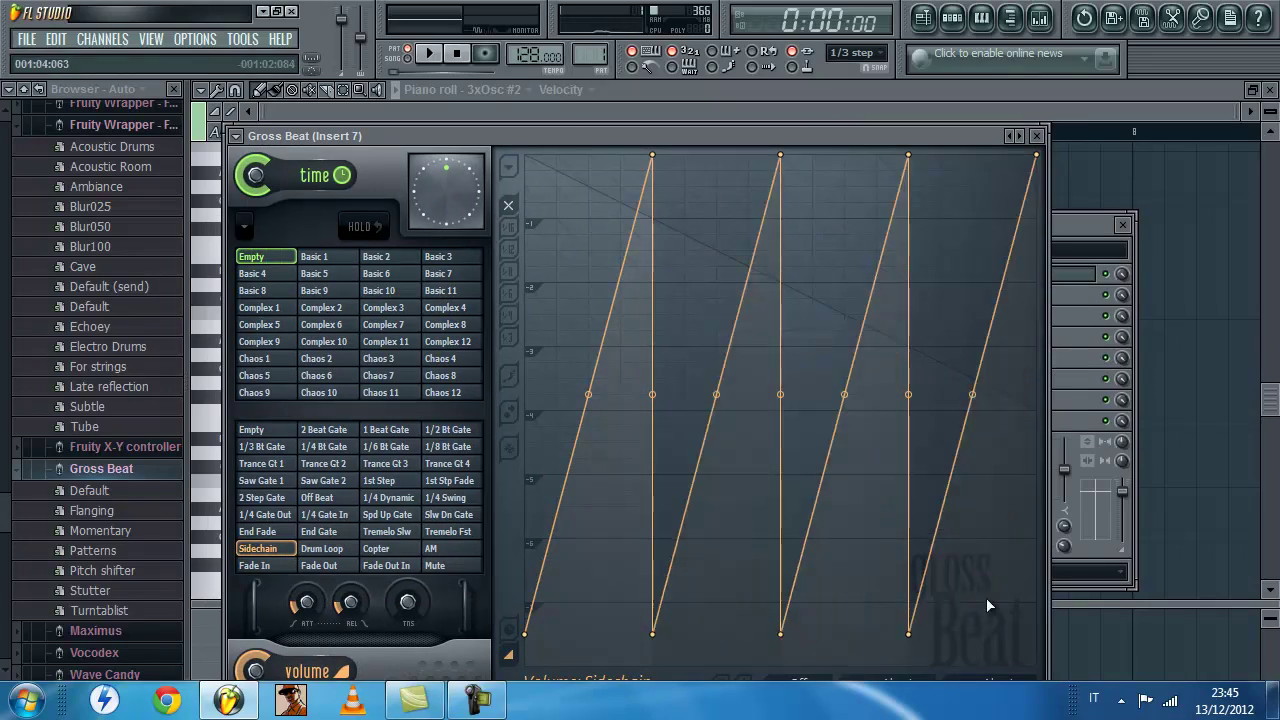
# Load Gross Beat in the first effect slot of Insert 6 with the Sidechain volume preset.
pyautogui.click(506, 307)
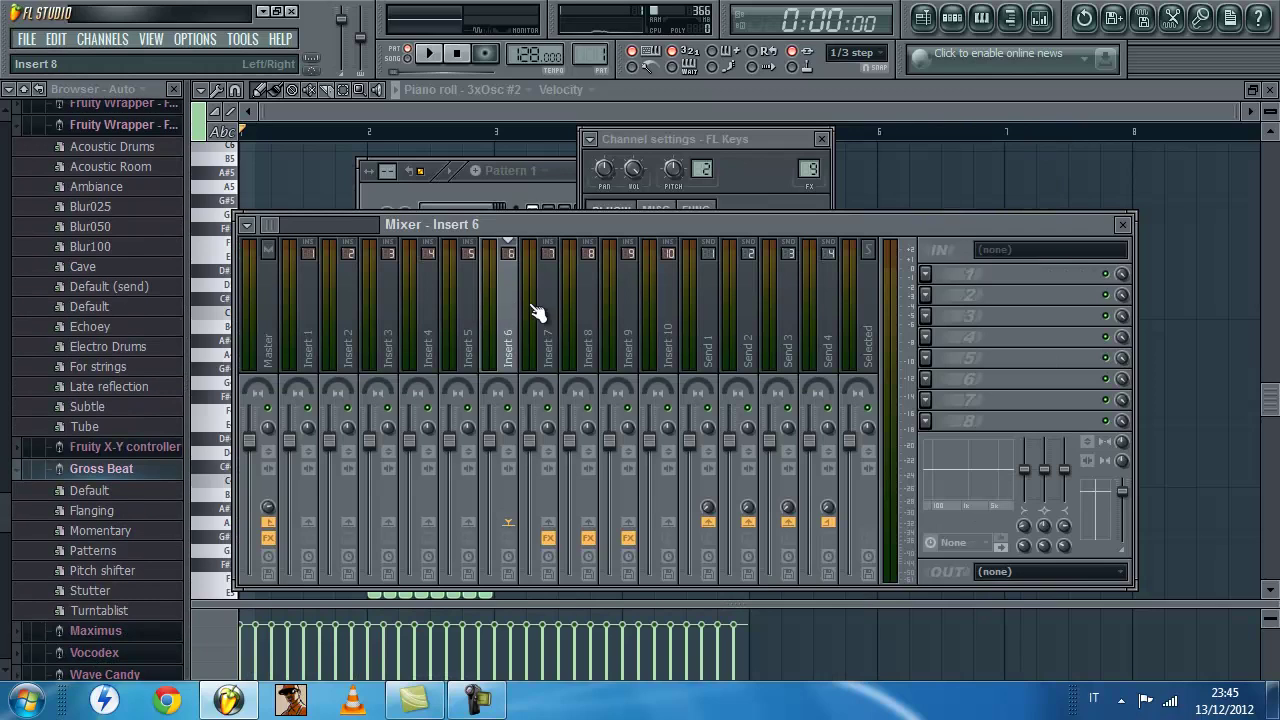
pyautogui.click(925, 276)
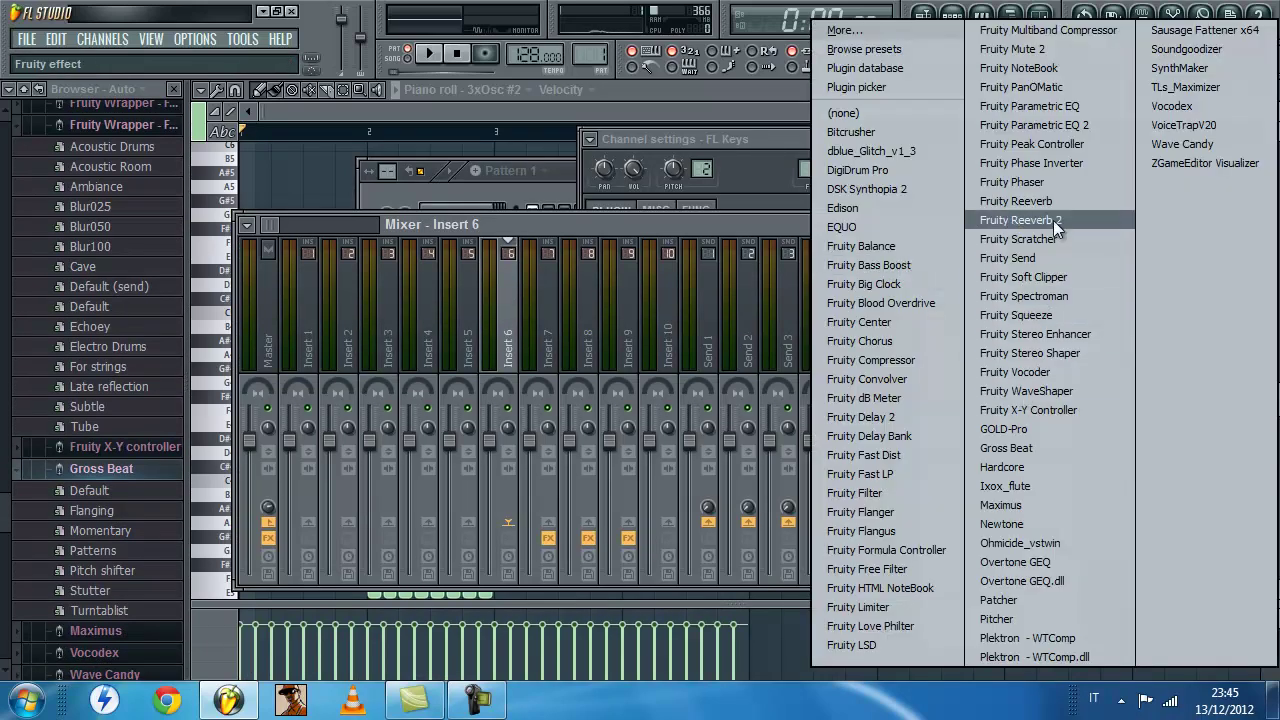
pyautogui.click(1006, 449)
pyautogui.click(242, 638)
pyautogui.moveTo(622, 224); pyautogui.dragTo(635, 155)
# Straighten the four rising Sidechain curves in Insert 6's Gross Beat, and close the plugin.
pyautogui.rightClick(587, 625)
pyautogui.rightClick(714, 621)
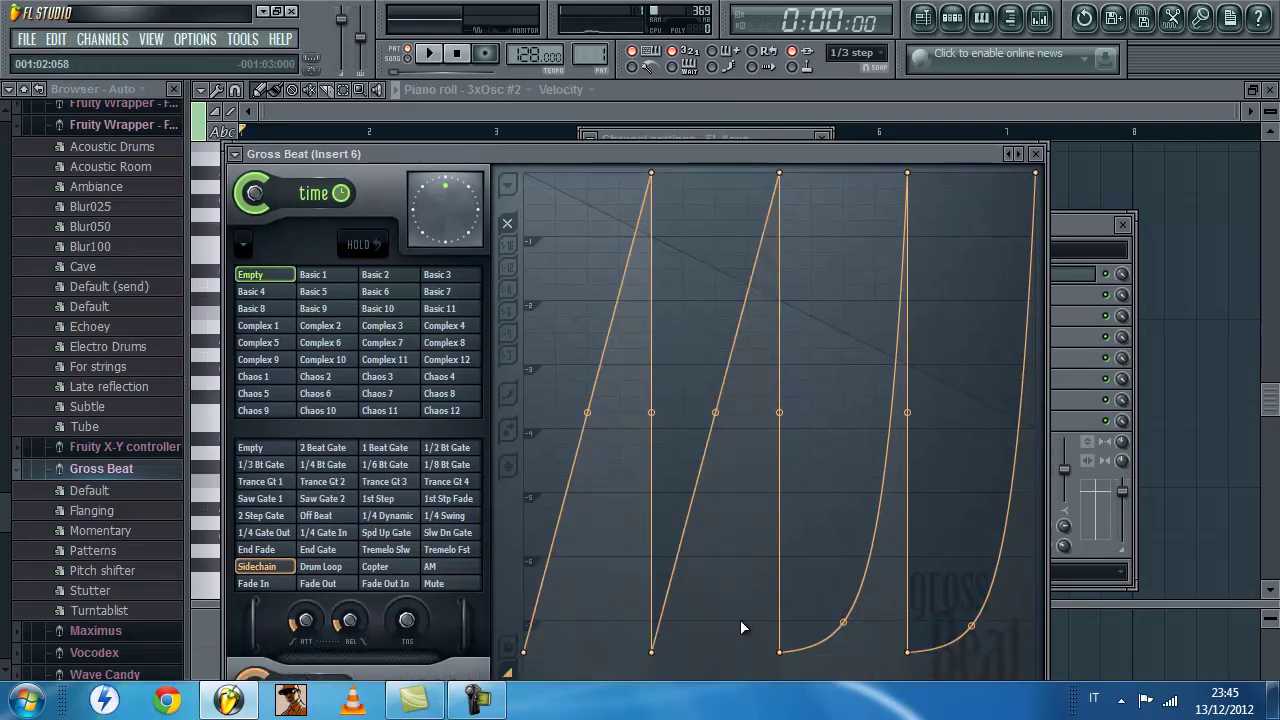
pyautogui.rightClick(845, 621)
pyautogui.rightClick(970, 625)
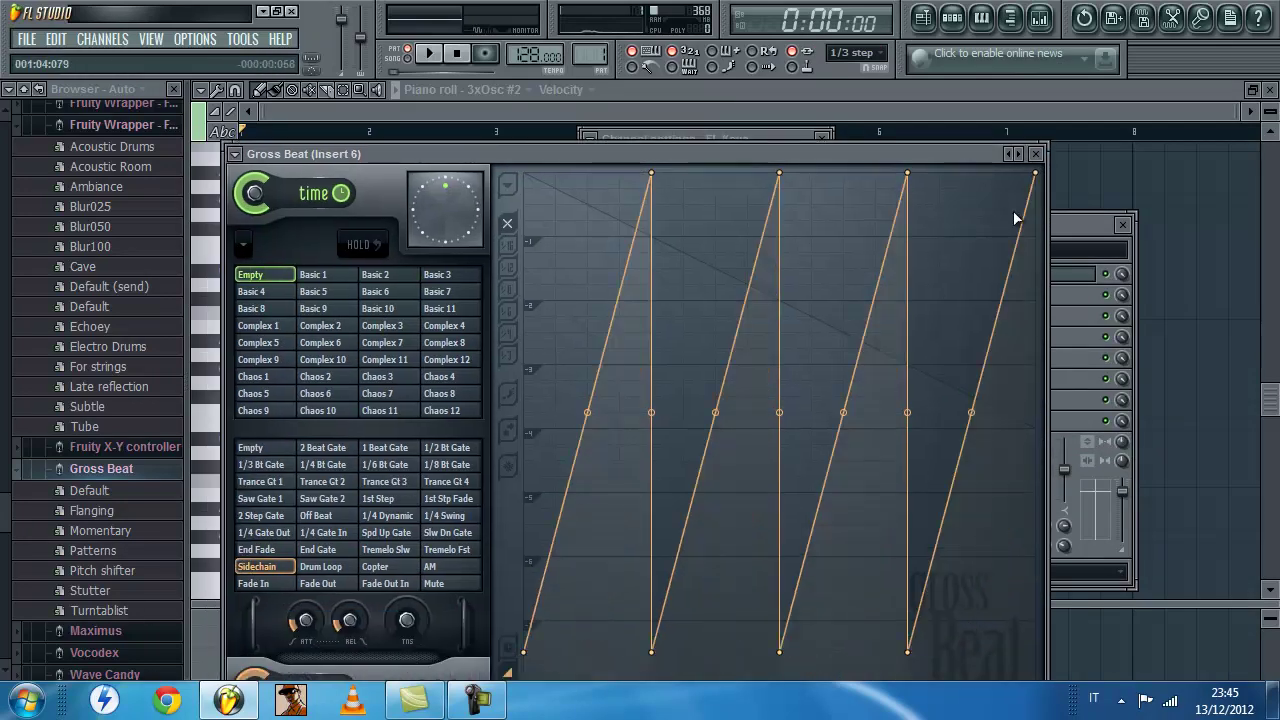
pyautogui.click(1040, 158)
# Load Gross Beat in the first effect slot of Insert 5 with the Sidechain volume preset.
pyautogui.click(463, 345)
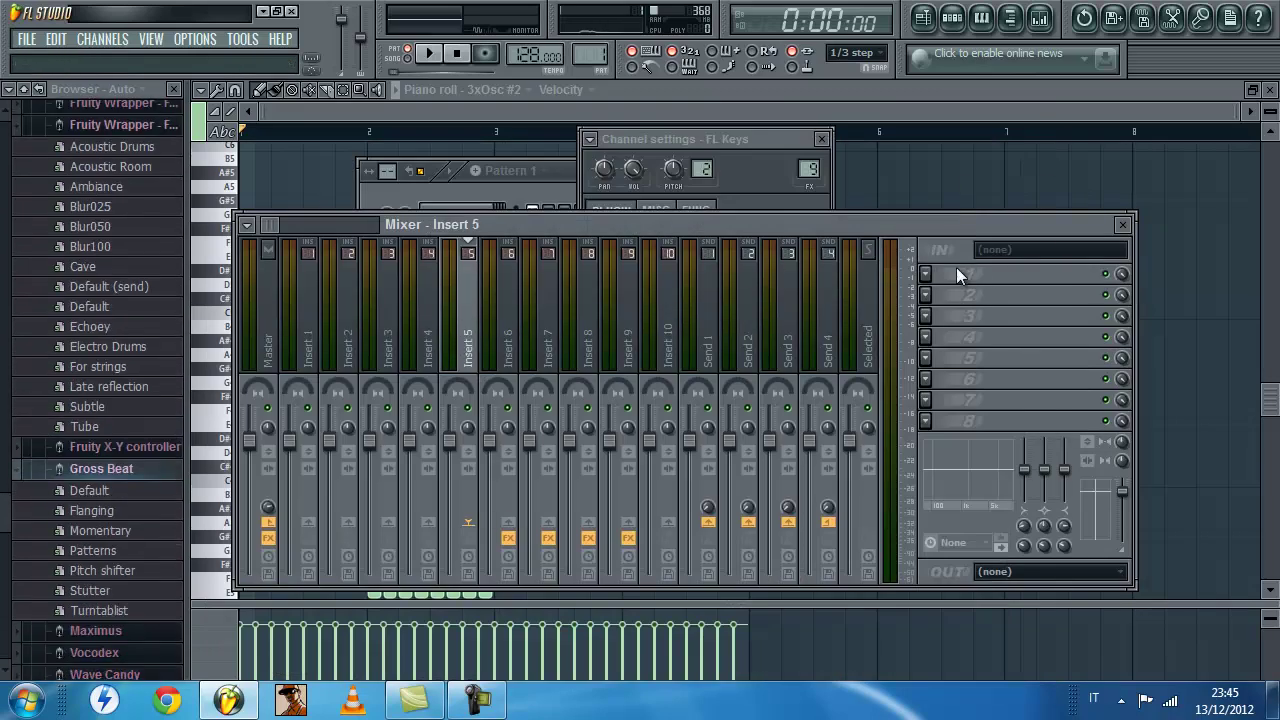
pyautogui.click(926, 275)
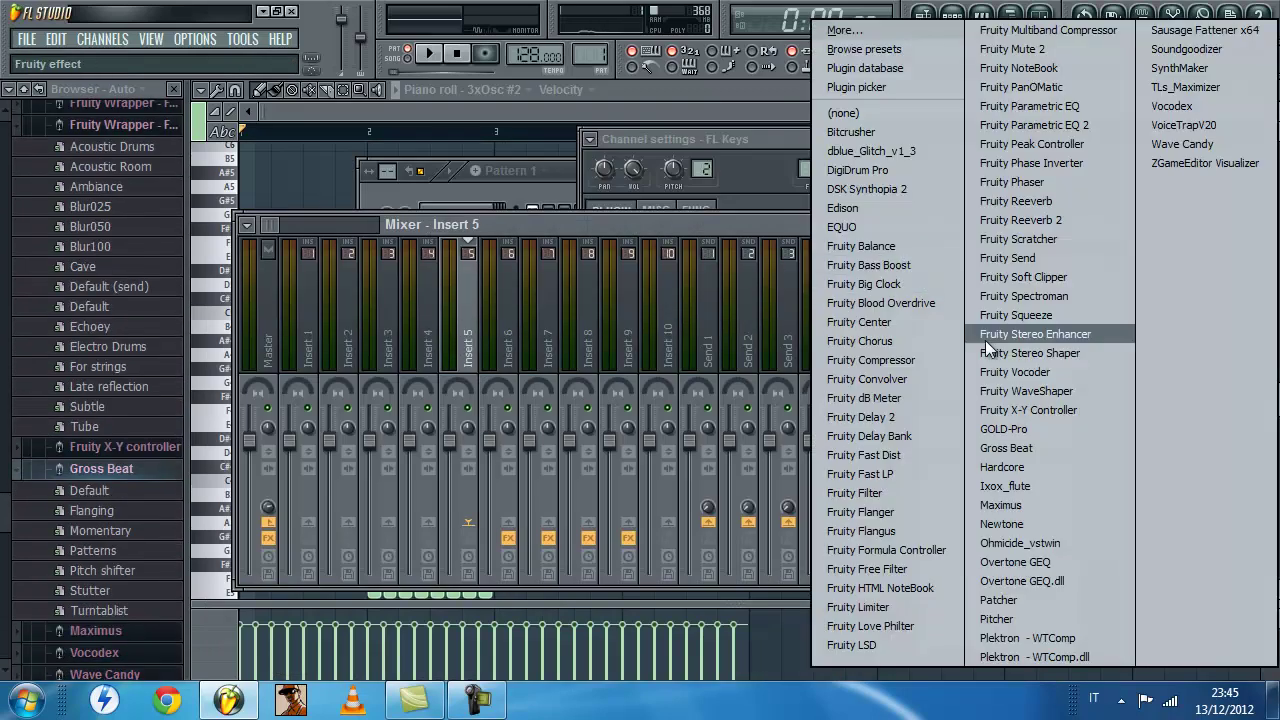
pyautogui.click(1005, 448)
pyautogui.moveTo(622, 222); pyautogui.dragTo(641, 151)
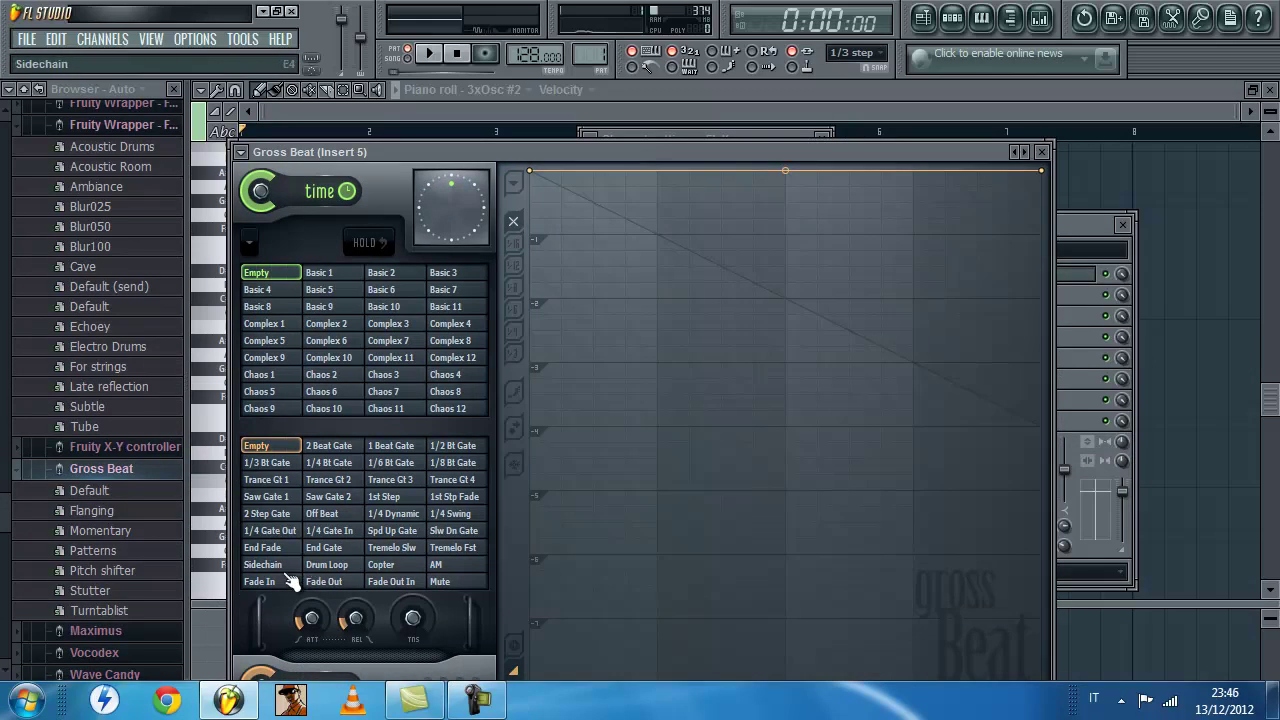
pyautogui.click(282, 565)
# Reset the tension of the four rising curves in Insert 5's Gross Beat to 0%, and close the plugin.
pyautogui.rightClick(593, 626)
pyautogui.rightClick(722, 624)
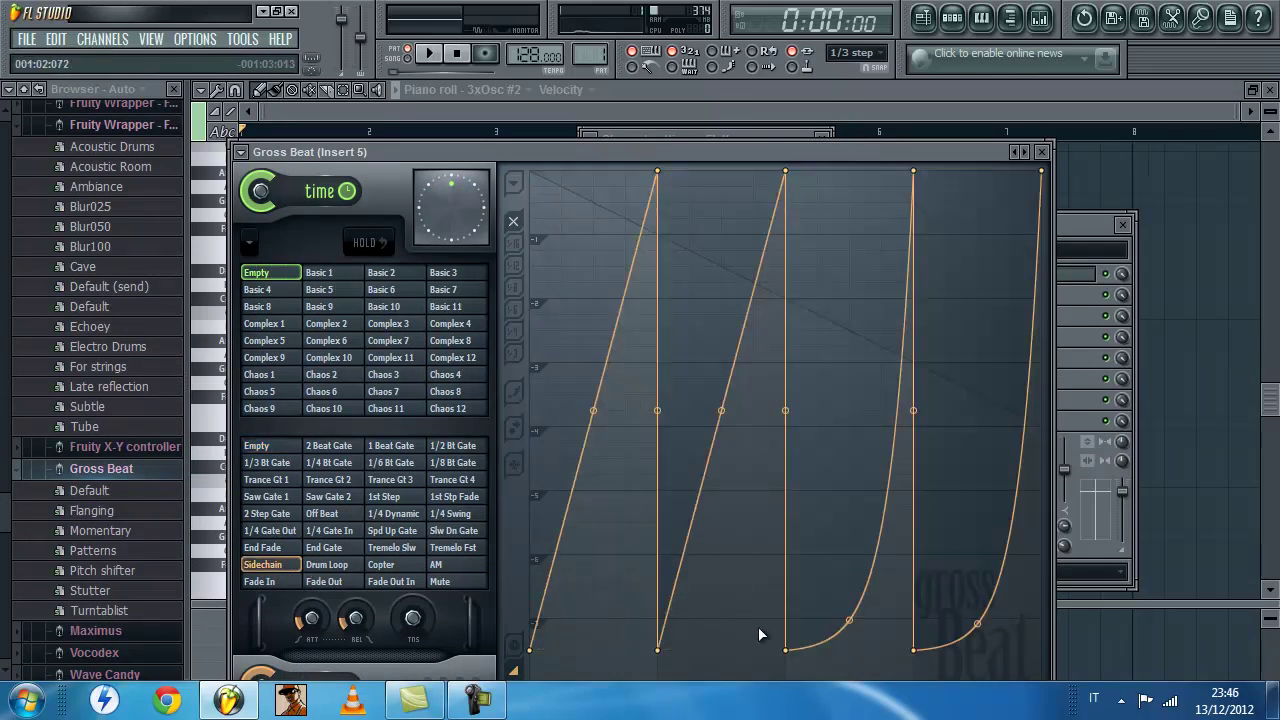
pyautogui.rightClick(848, 621)
pyautogui.rightClick(977, 624)
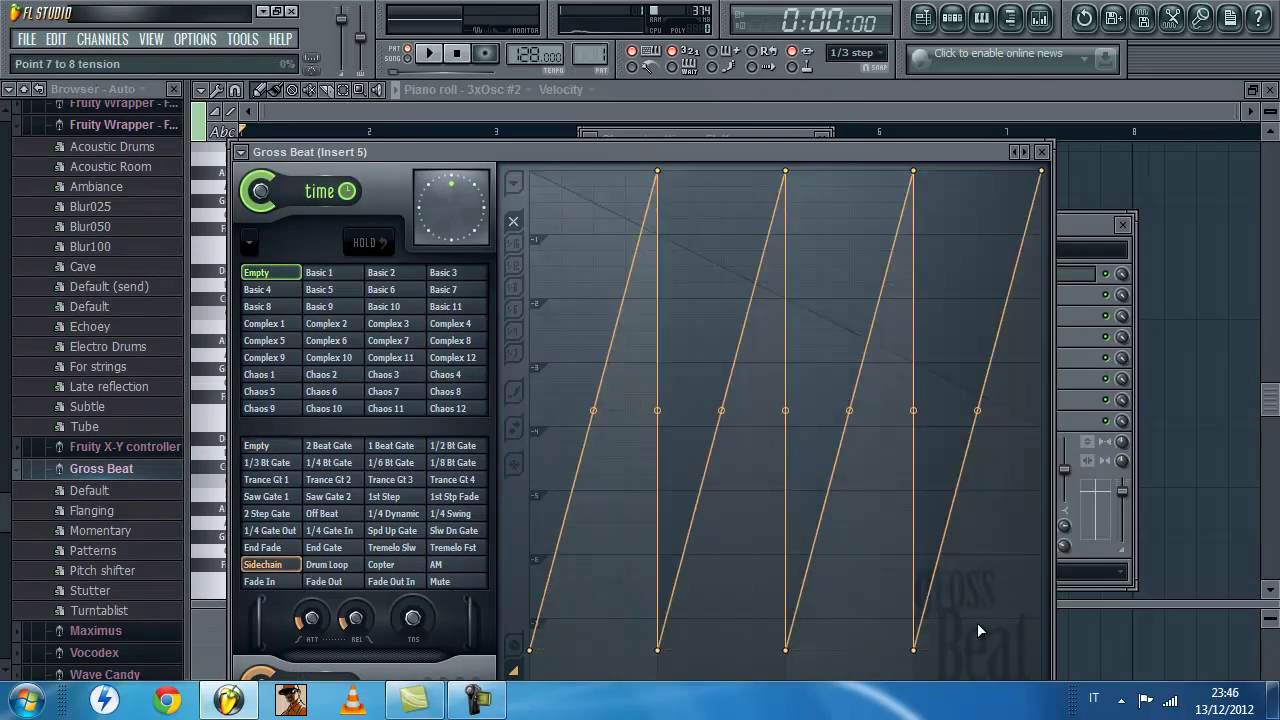
pyautogui.click(1044, 153)
# Play the pattern with the step sequencer in view to hear the sidechained channels, and stop playback.
pyautogui.press('space')
pyautogui.press('F6')
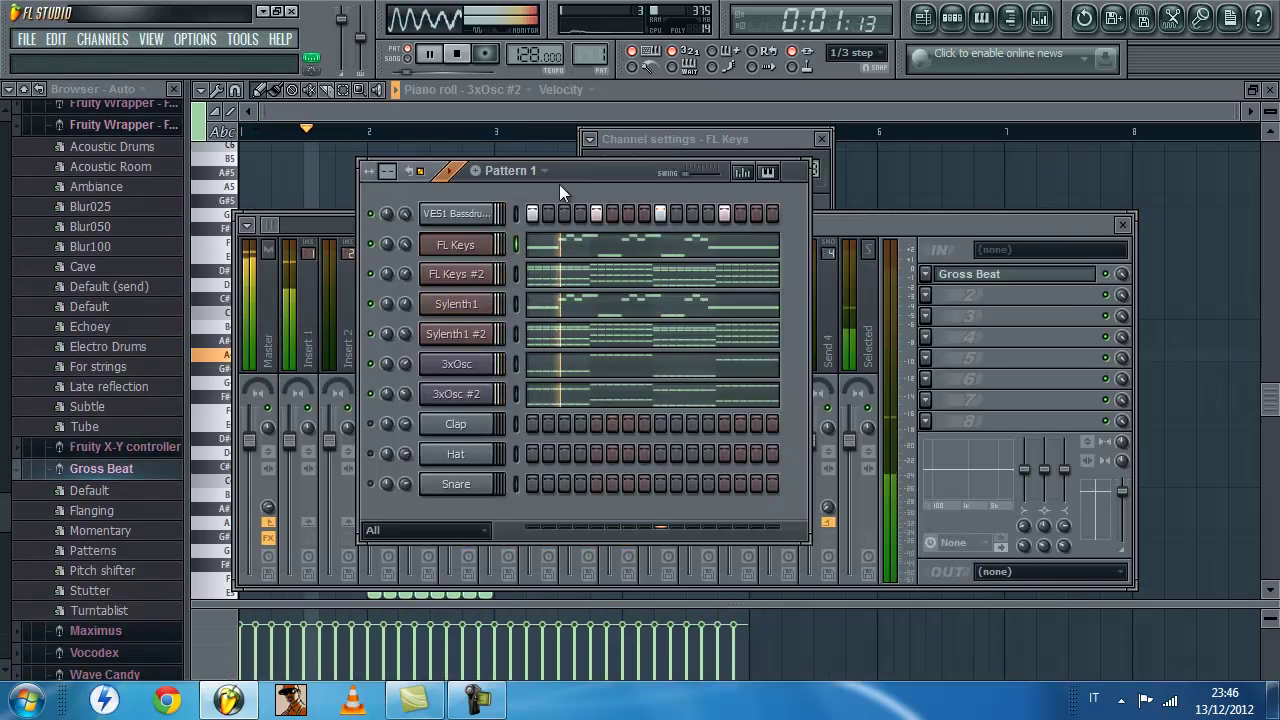
pyautogui.moveTo(580, 171); pyautogui.dragTo(565, 200)
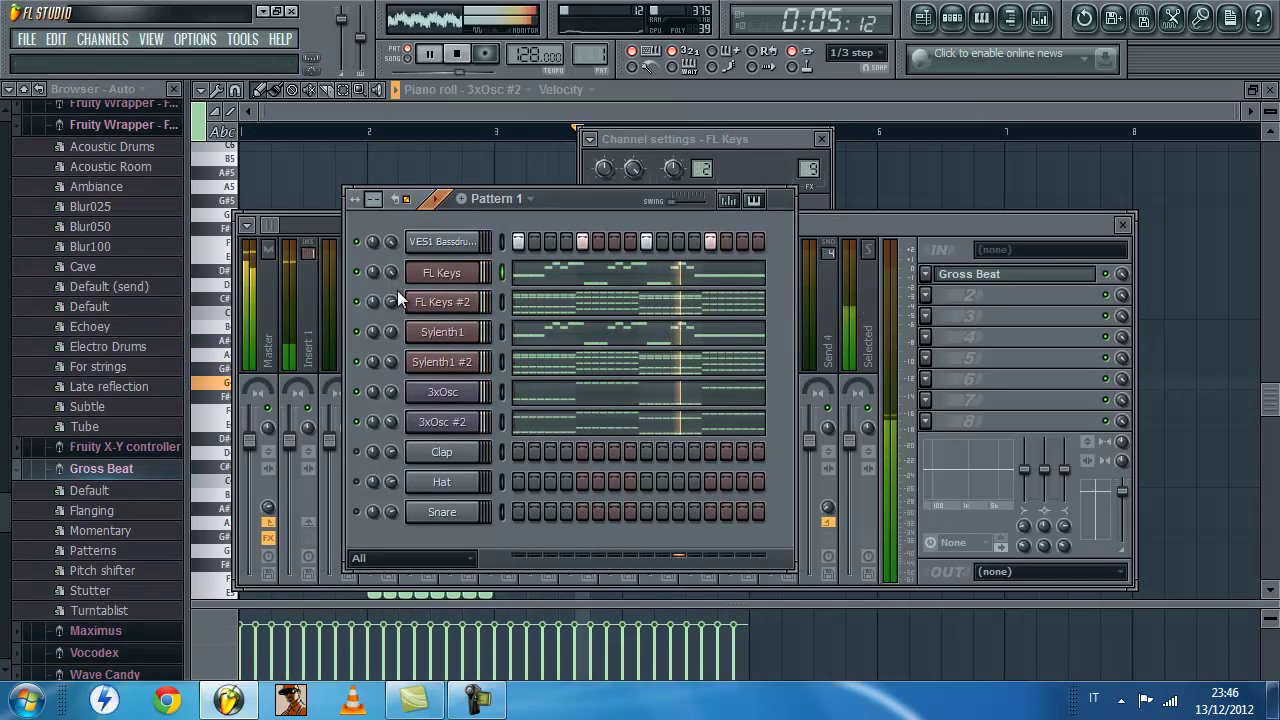
pyautogui.press('space')
# Add Soundgoodizer to the second effect slot of the FL Keys track, Insert 9, and lower its amount during playback.
pyautogui.click(441, 272)
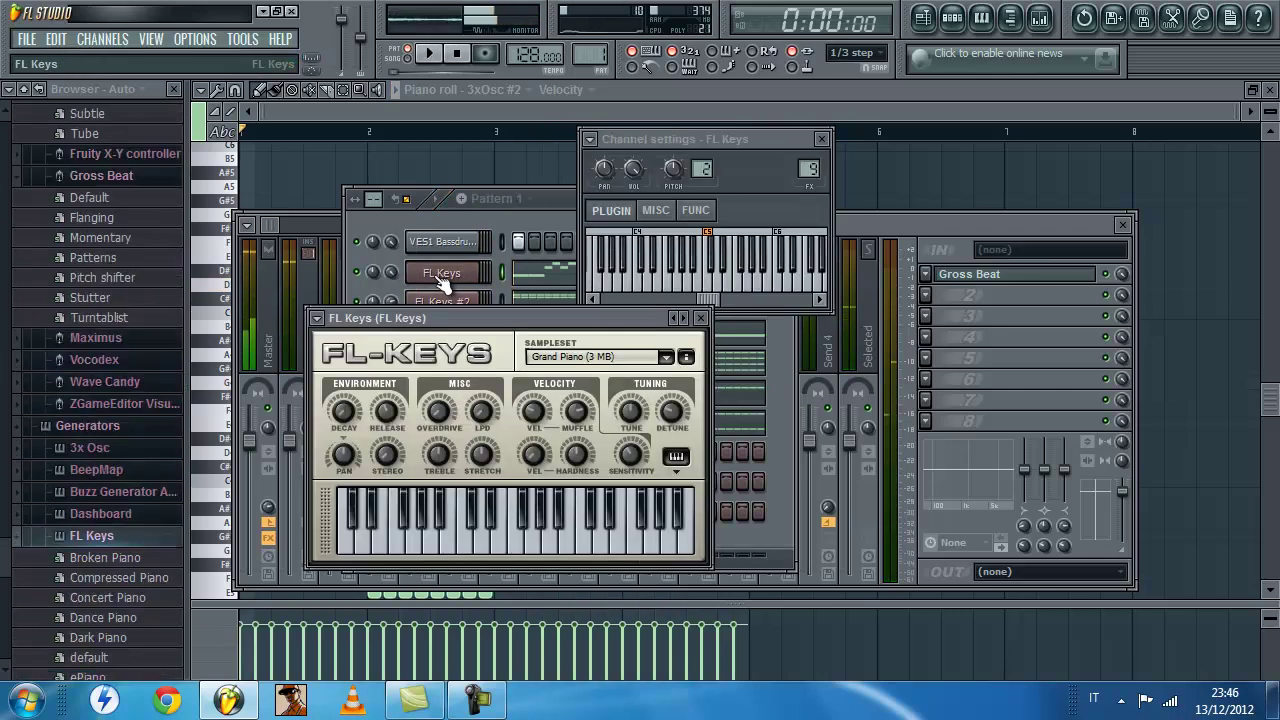
pyautogui.doubleClick(811, 168)
pyautogui.click(926, 295)
pyautogui.click(1196, 48)
pyautogui.press('space')
pyautogui.moveTo(409, 371); pyautogui.dragTo(380, 540)
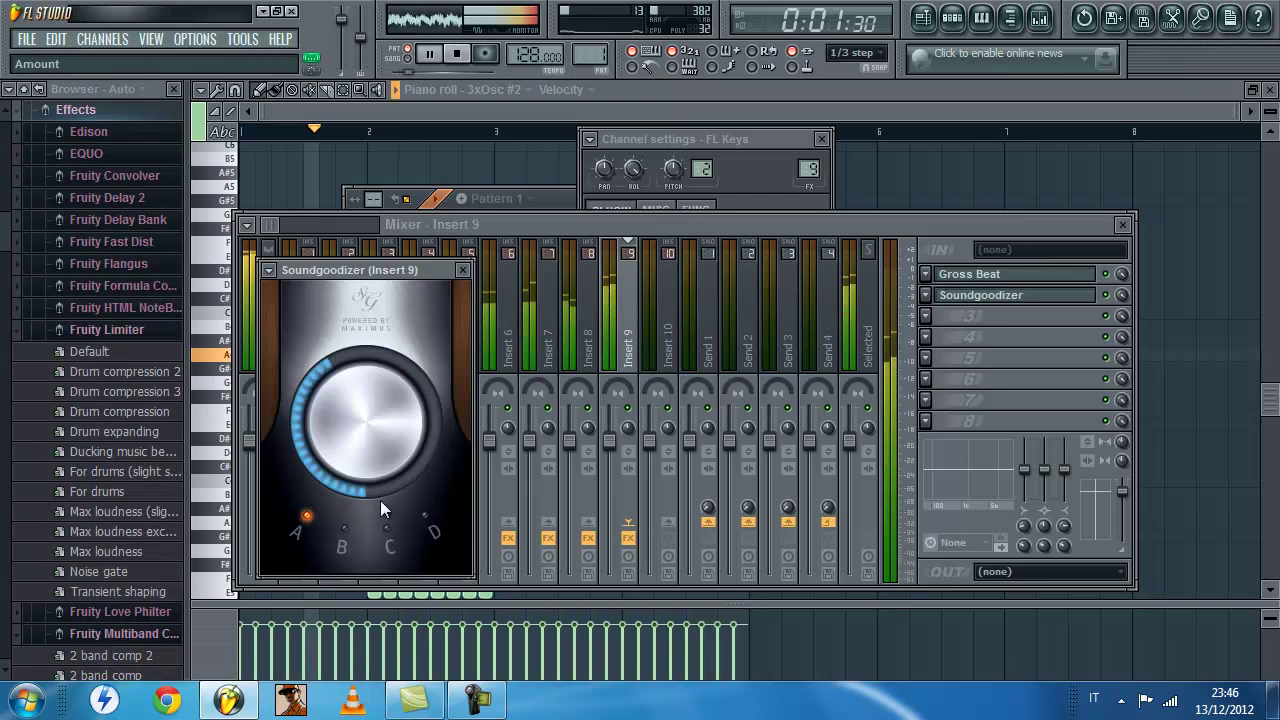
pyautogui.moveTo(351, 585); pyautogui.dragTo(463, 278)
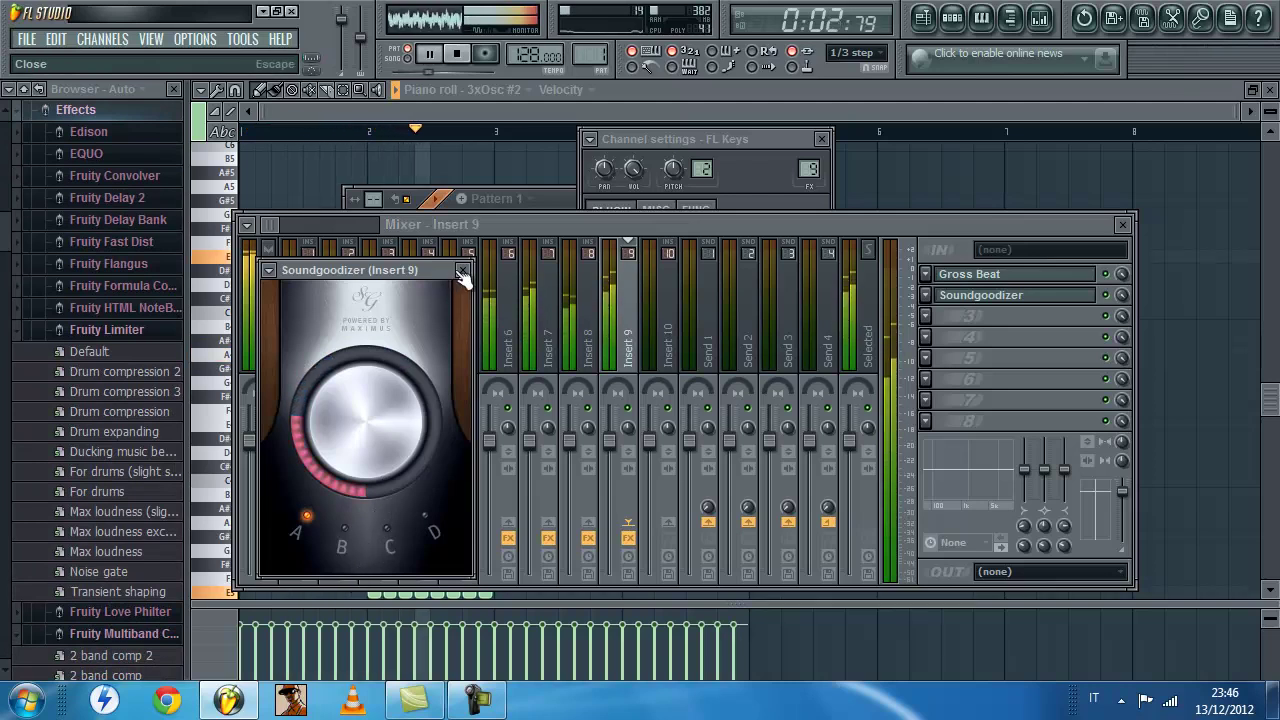
# Load Overtone GEQ in the third effect slot of Insert 9, step through its presets during playback, and close the plugin.
pyautogui.click(926, 316)
pyautogui.click(1047, 559)
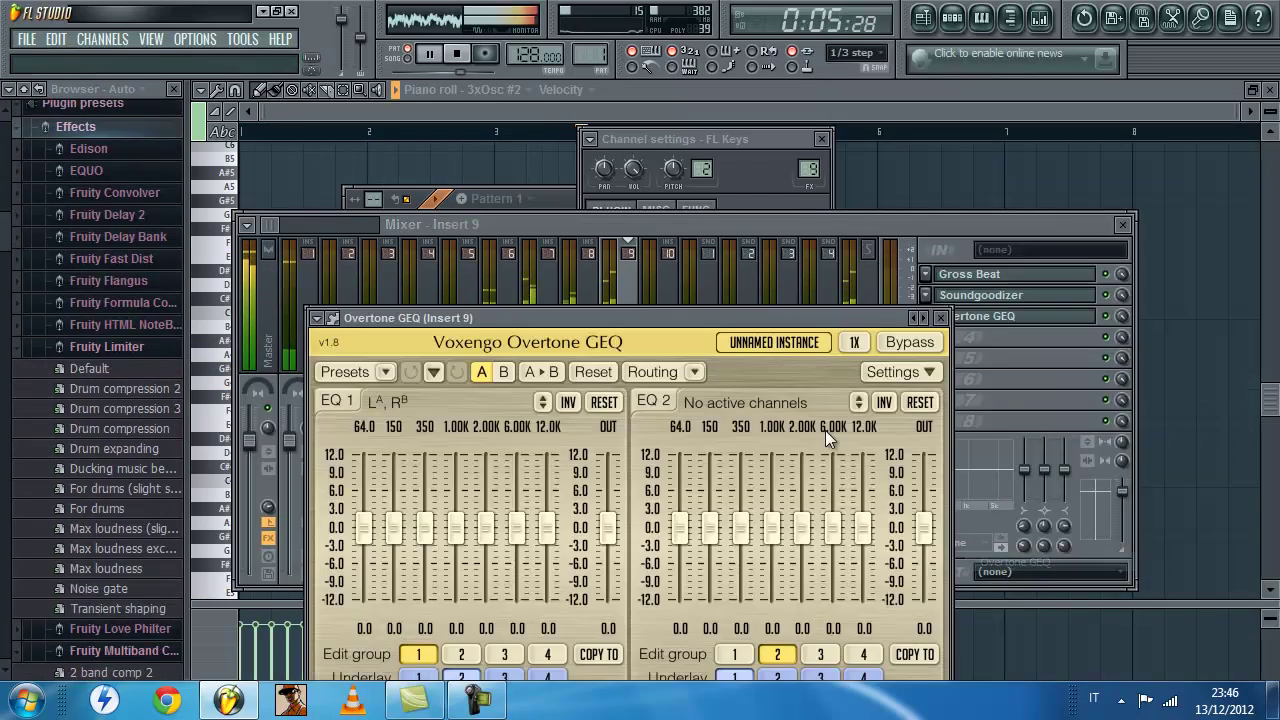
pyautogui.moveTo(675, 319); pyautogui.dragTo(639, 180)
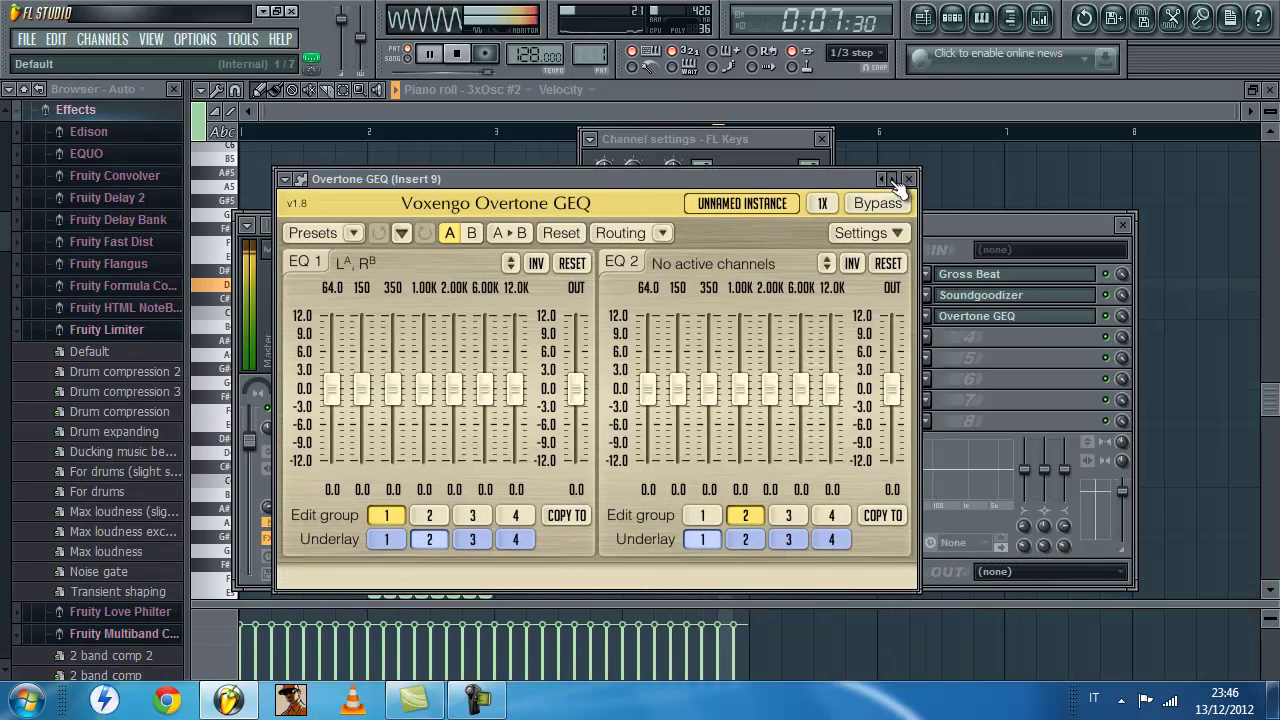
pyautogui.click(893, 180)
pyautogui.click(893, 180)
pyautogui.click(909, 180)
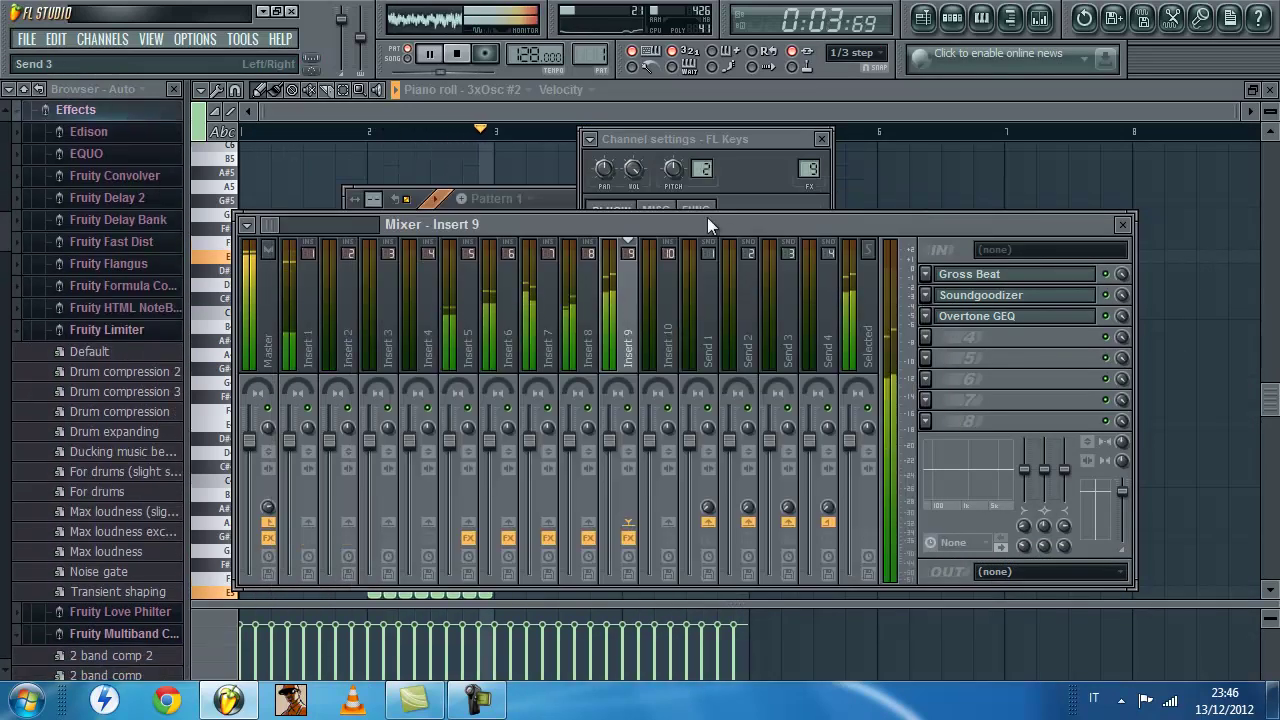
# Add Soundgoodizer to the second effect slot of FL Keys #2's track, Insert 8, lower its amount, and close it.
pyautogui.press('F6')
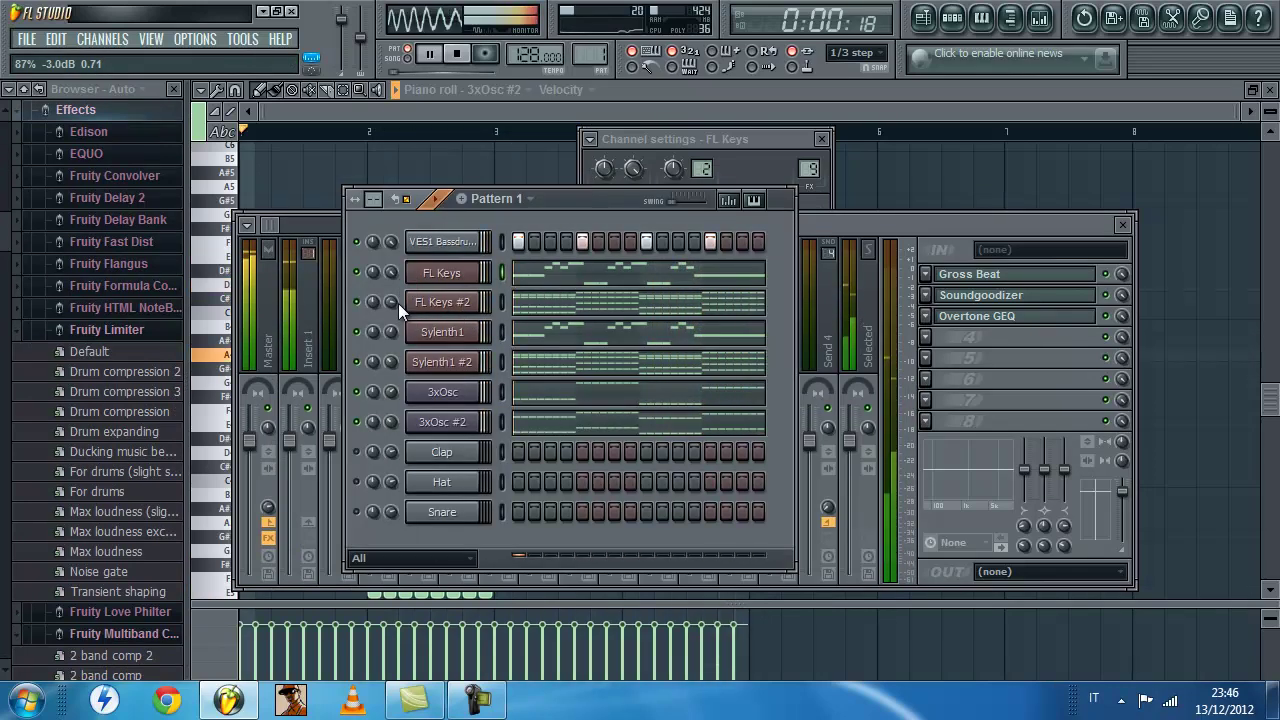
pyautogui.click(455, 310)
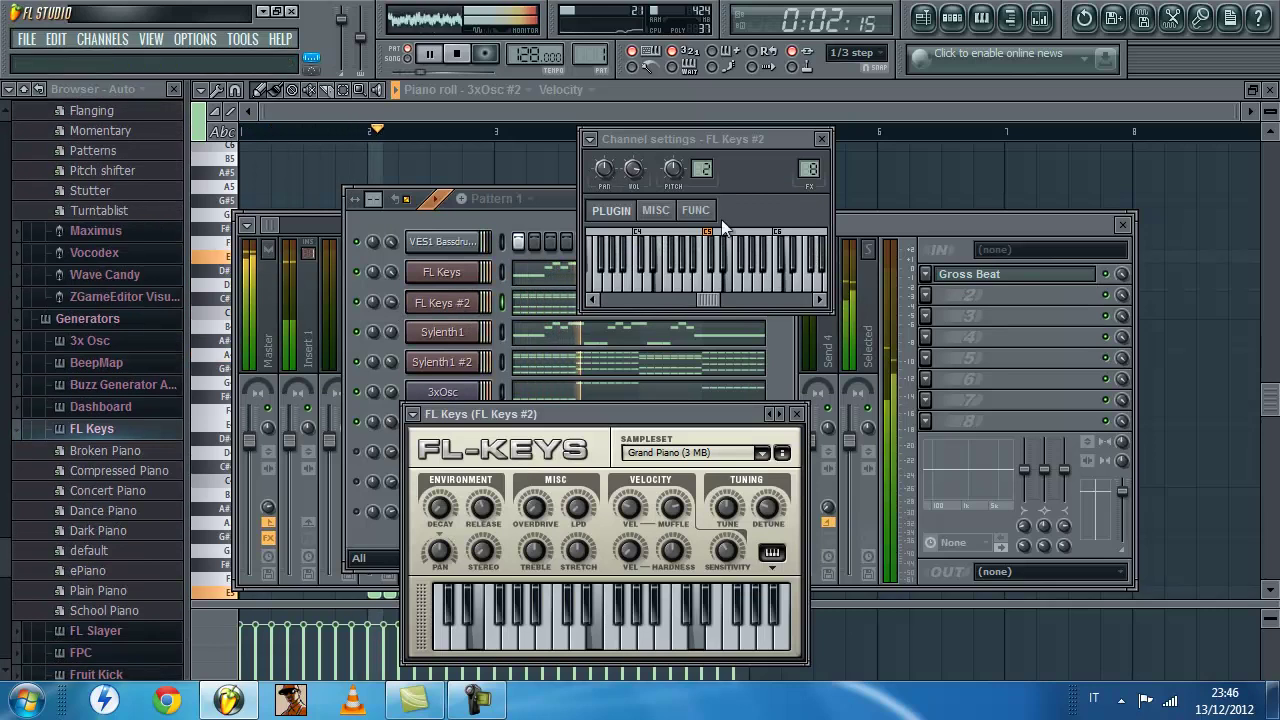
pyautogui.doubleClick(818, 199)
pyautogui.click(928, 293)
pyautogui.click(1210, 95)
pyautogui.moveTo(404, 385); pyautogui.dragTo(393, 591)
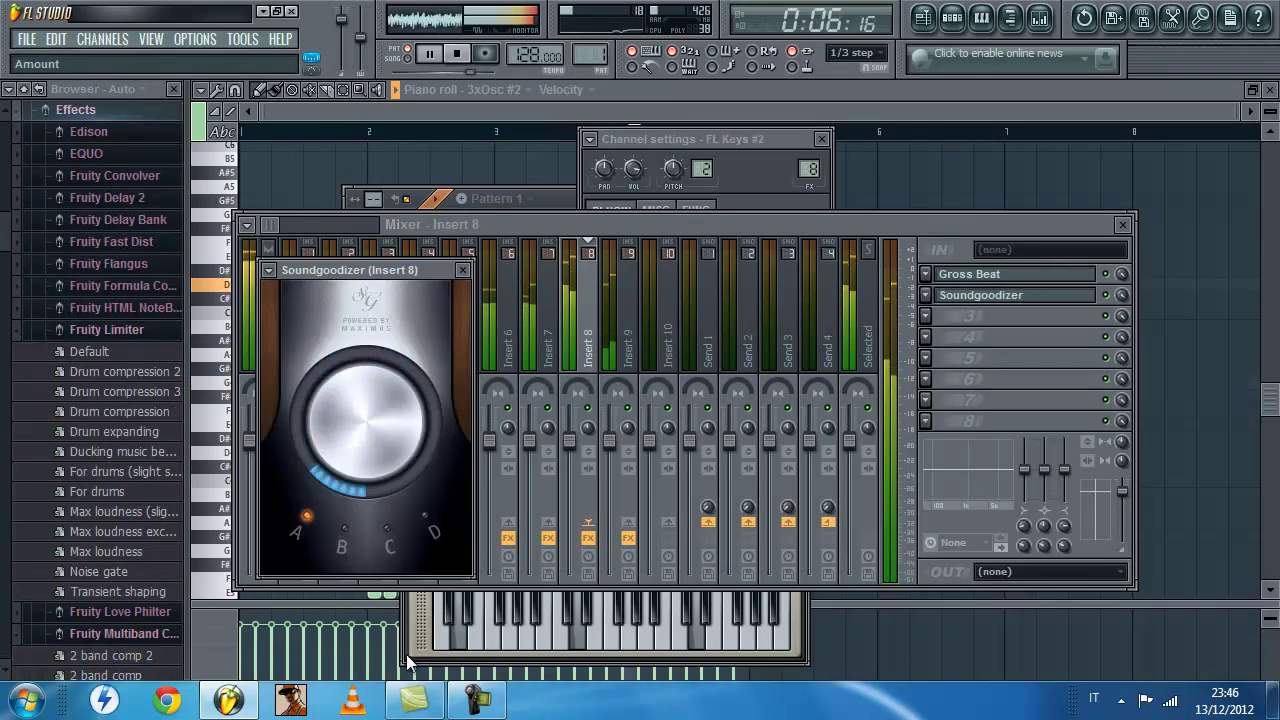
pyautogui.click(462, 270)
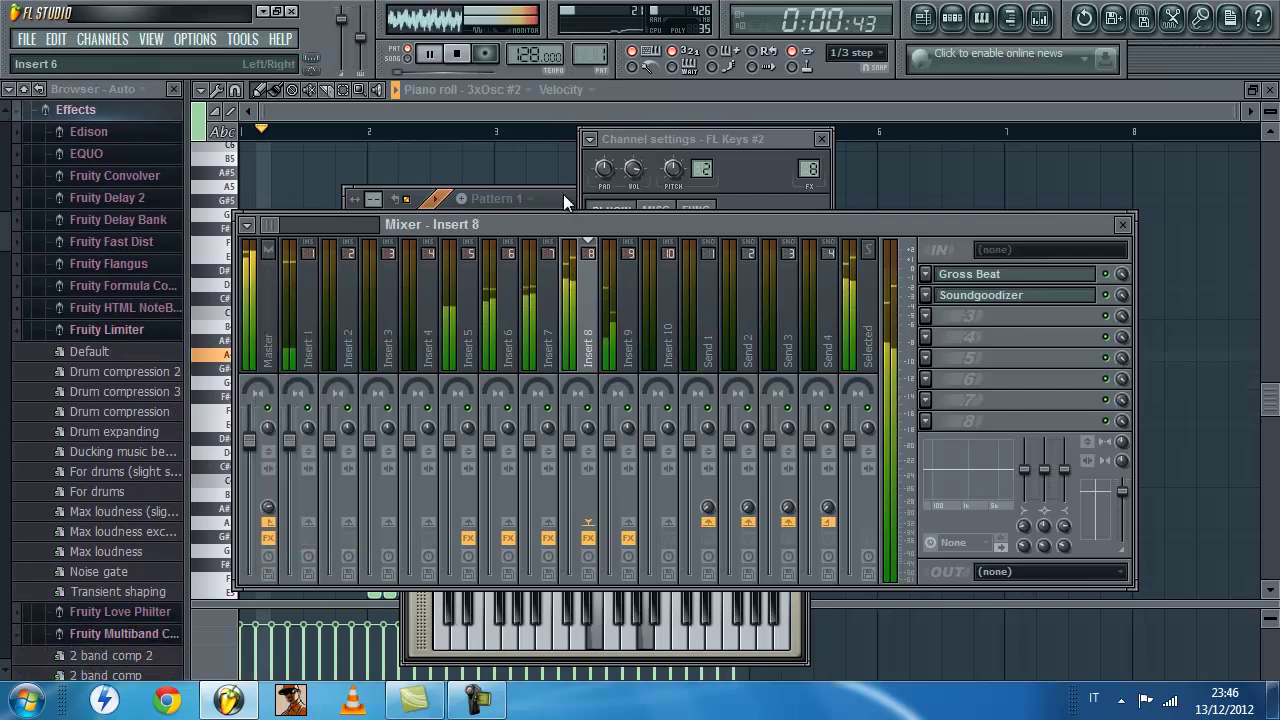
# Add Soundgoodizer to the second effect slot of Sylenth1's track, Insert 7, with a reduced amount, and stop playback in the step sequencer.
pyautogui.click(565, 200)
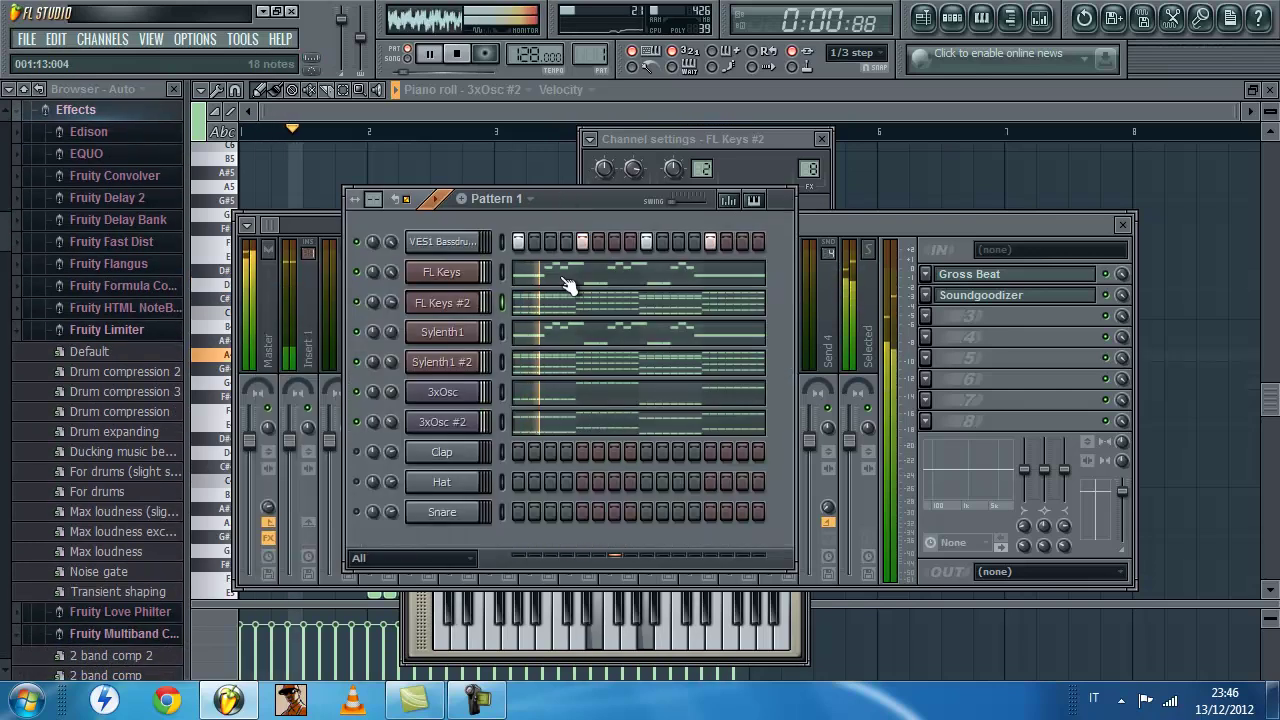
pyautogui.click(460, 342)
pyautogui.press('F9')
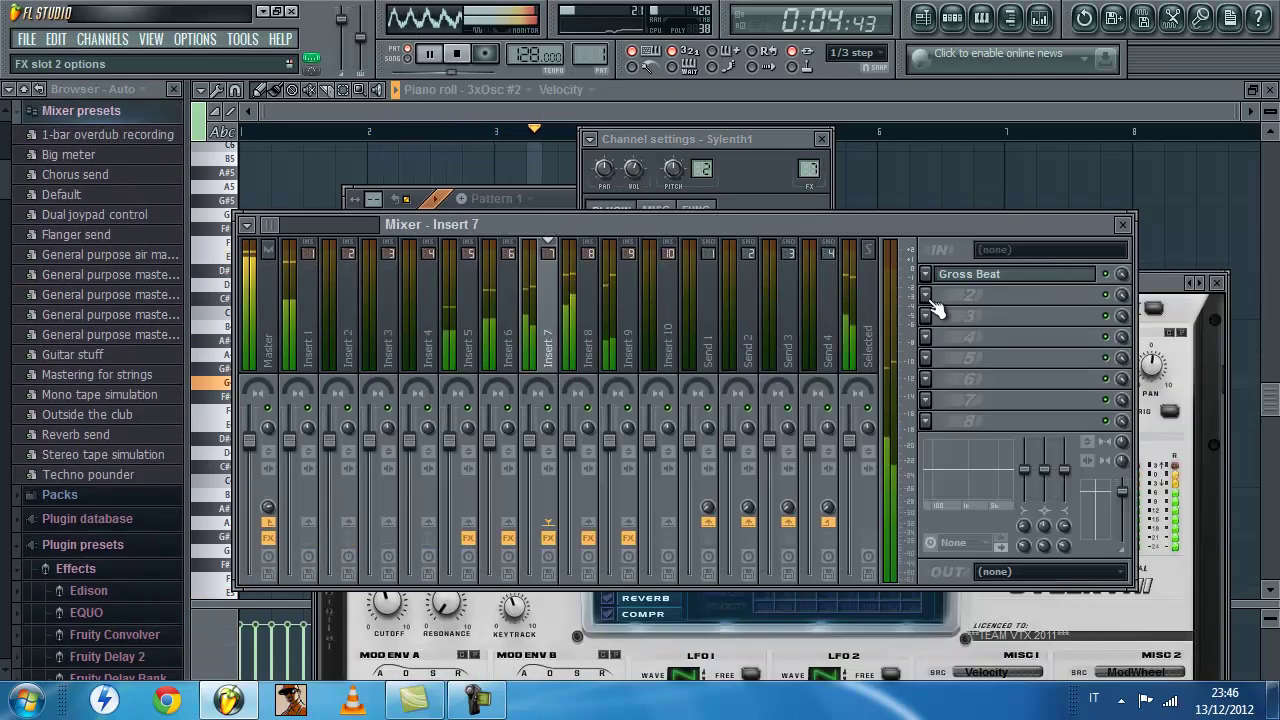
pyautogui.click(938, 302)
pyautogui.click(1172, 49)
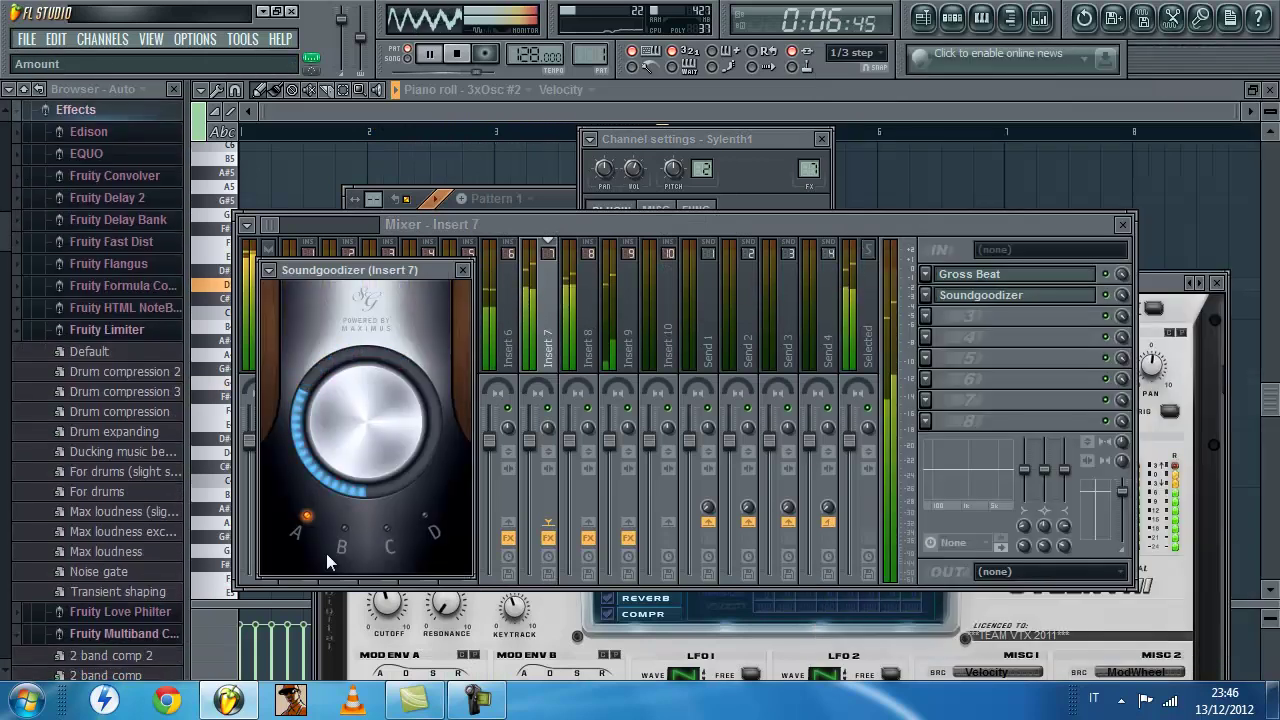
pyautogui.click(462, 270)
pyautogui.click(560, 198)
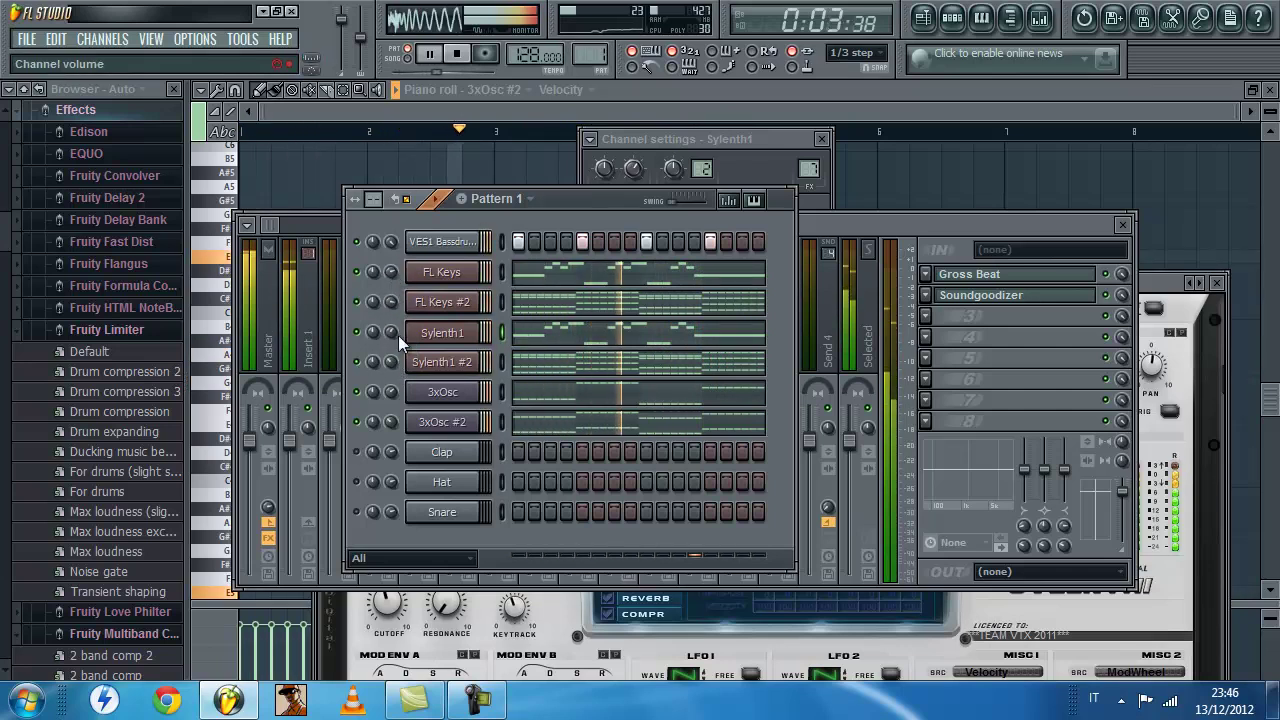
pyautogui.press('space')
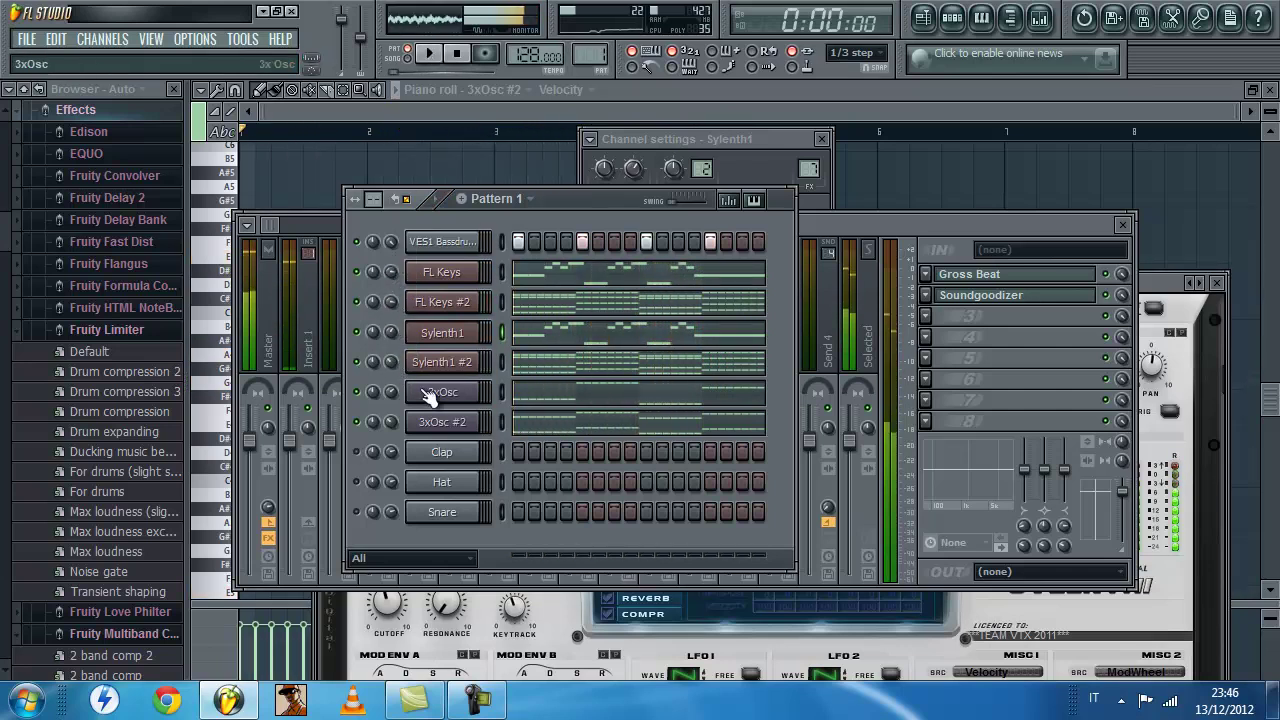
# Add Soundgoodizer to the second effect slot of the 3xOsc track, Insert 5, and lower its amount during playback.
pyautogui.click(437, 394)
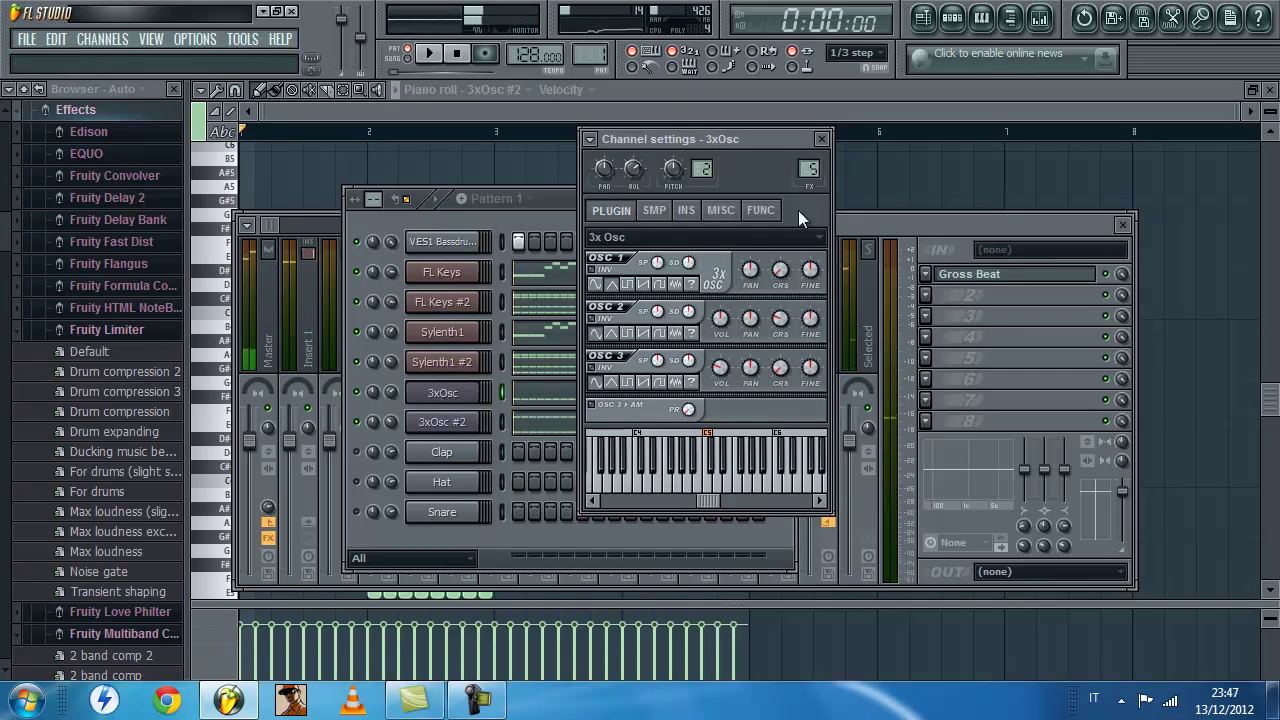
pyautogui.click(923, 299)
pyautogui.click(1176, 51)
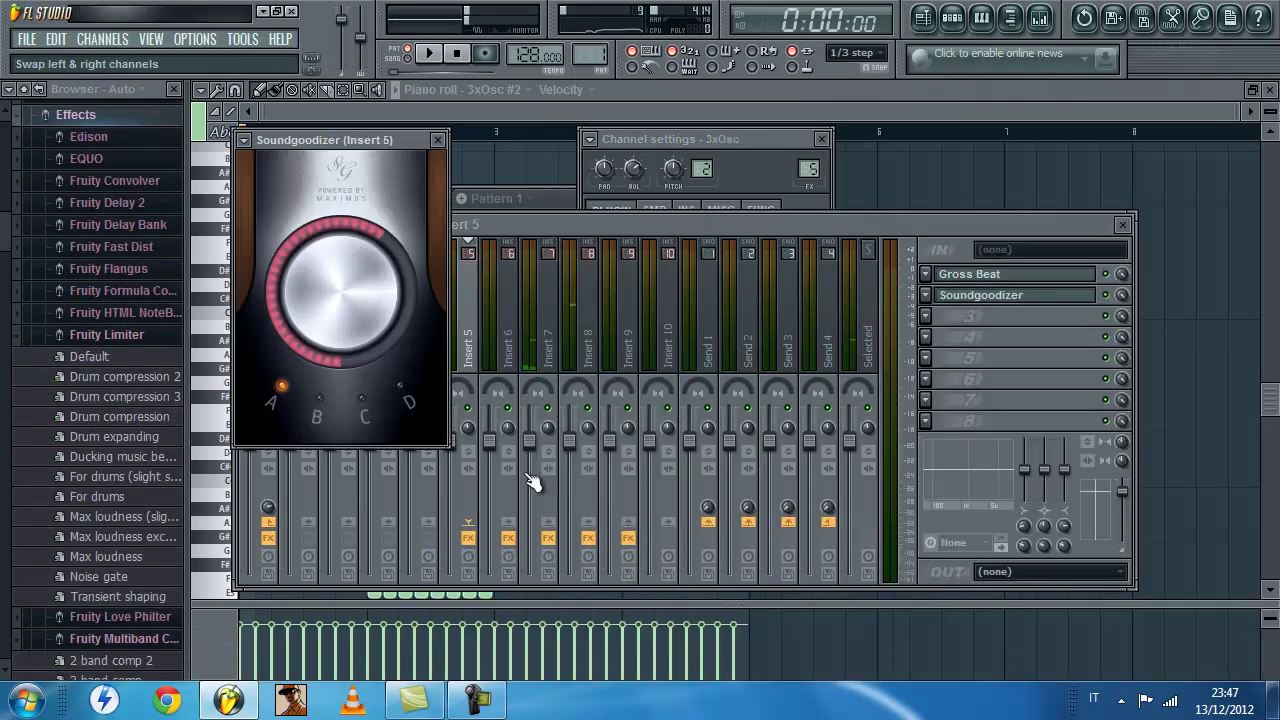
pyautogui.press('space')
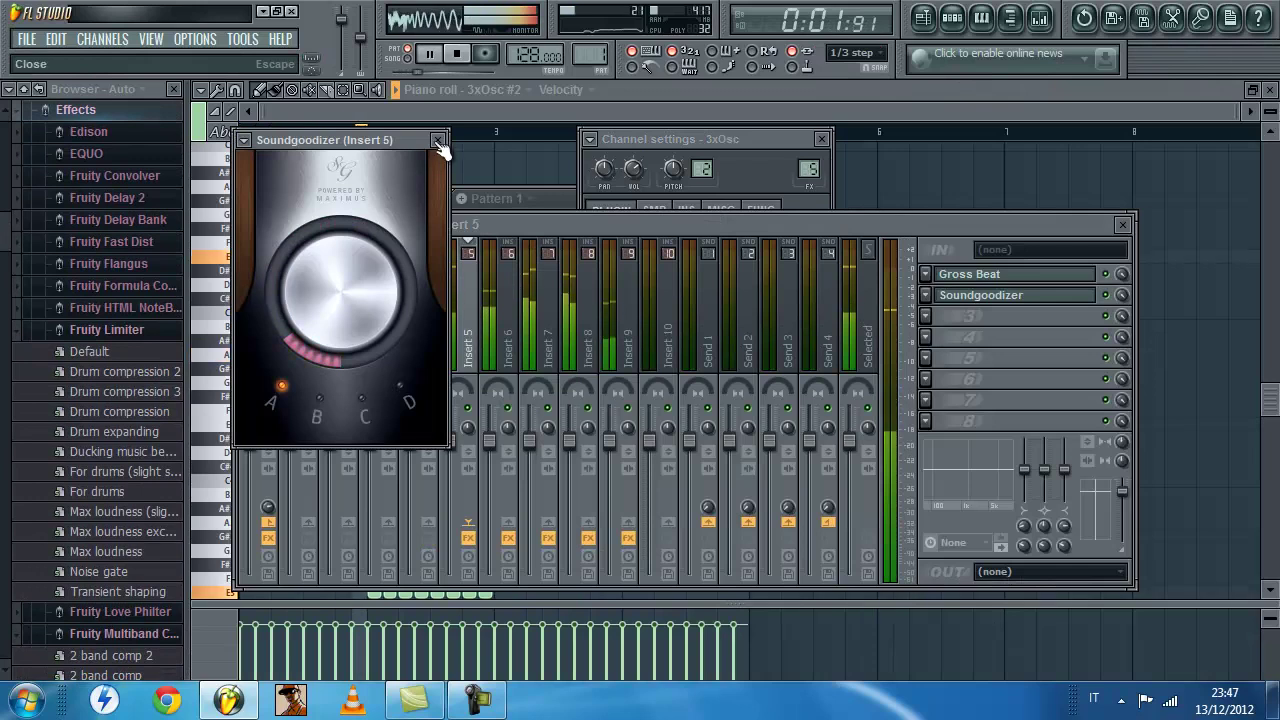
pyautogui.click(437, 139)
# Check which mixer track 3xOsc #2 is routed to and which effects that track holds.
pyautogui.click(515, 198)
pyautogui.click(468, 423)
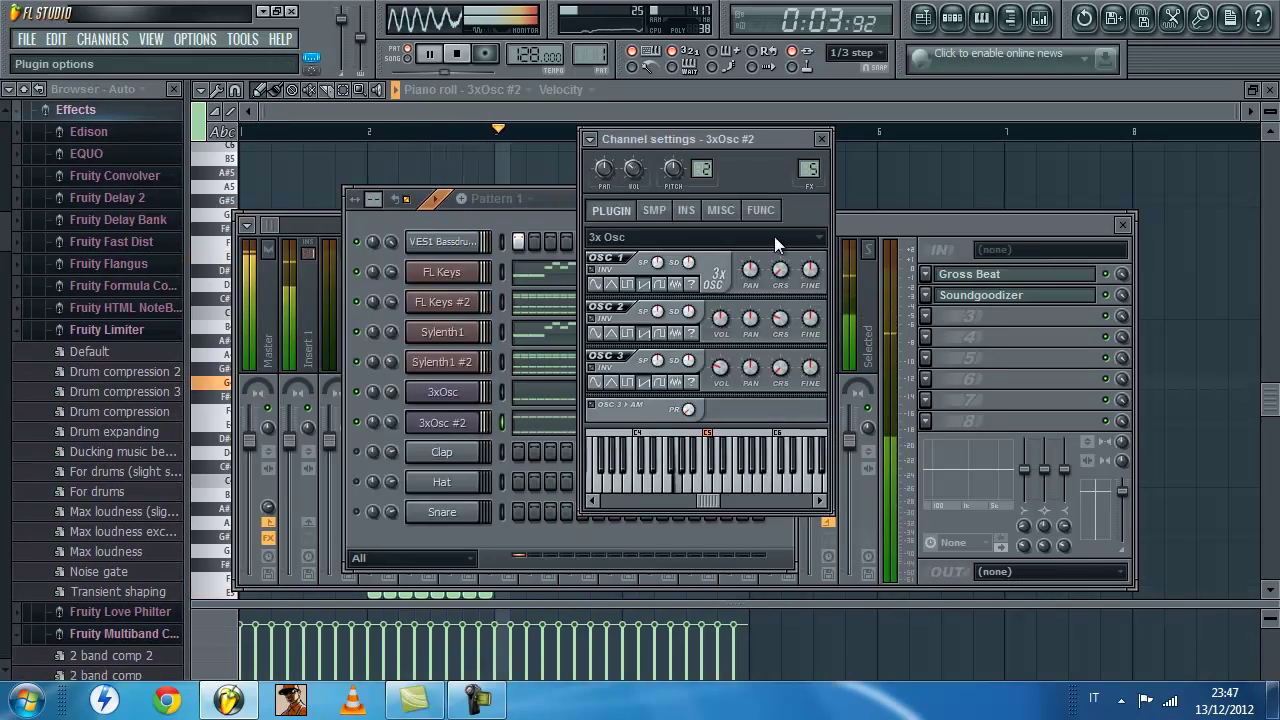
pyautogui.doubleClick(808, 168)
pyautogui.click(549, 203)
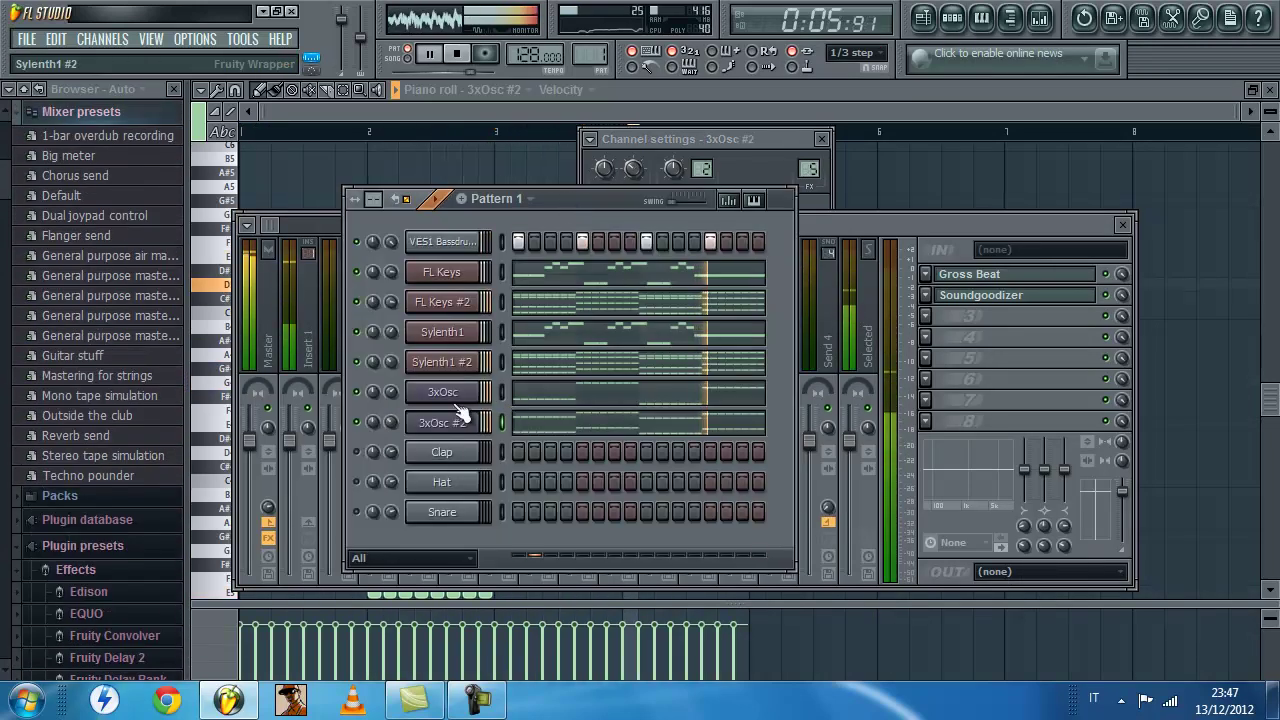
# Add Soundgoodizer to the second effect slot of Sylenth1 #2's track, Insert 6, lower its amount, and return to the step sequencer.
pyautogui.click(445, 363)
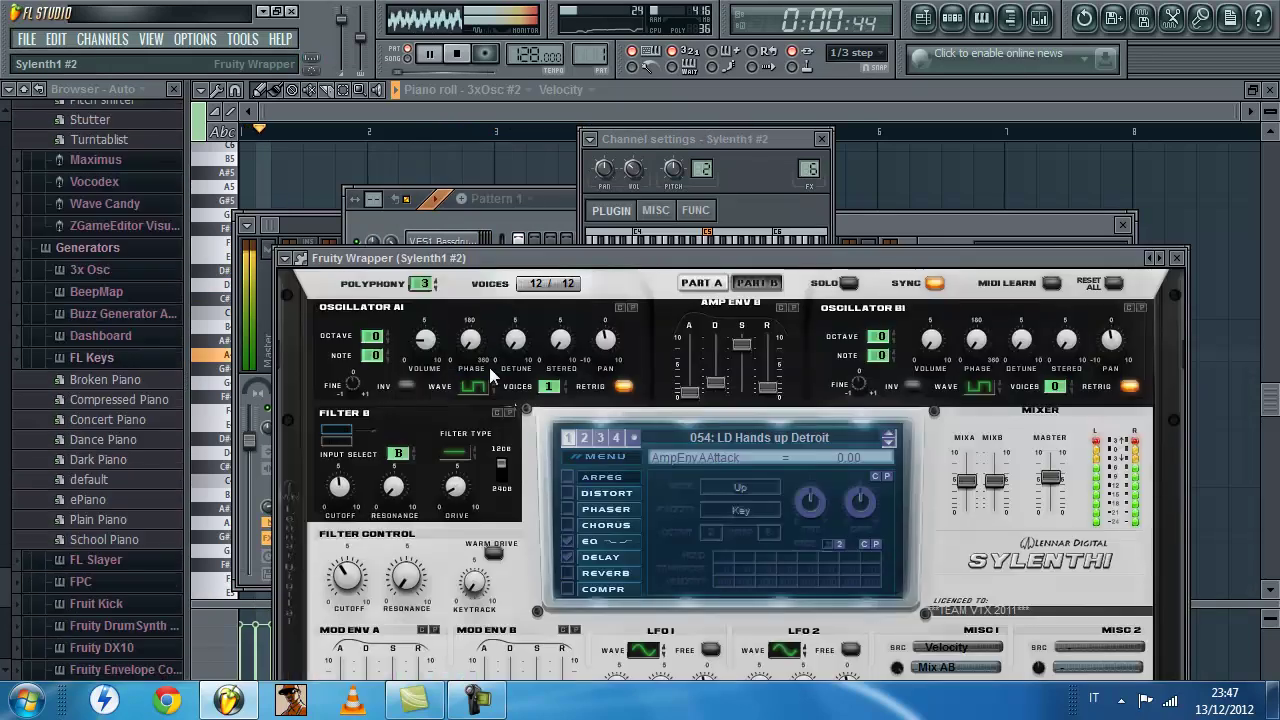
pyautogui.click(848, 228)
pyautogui.click(925, 295)
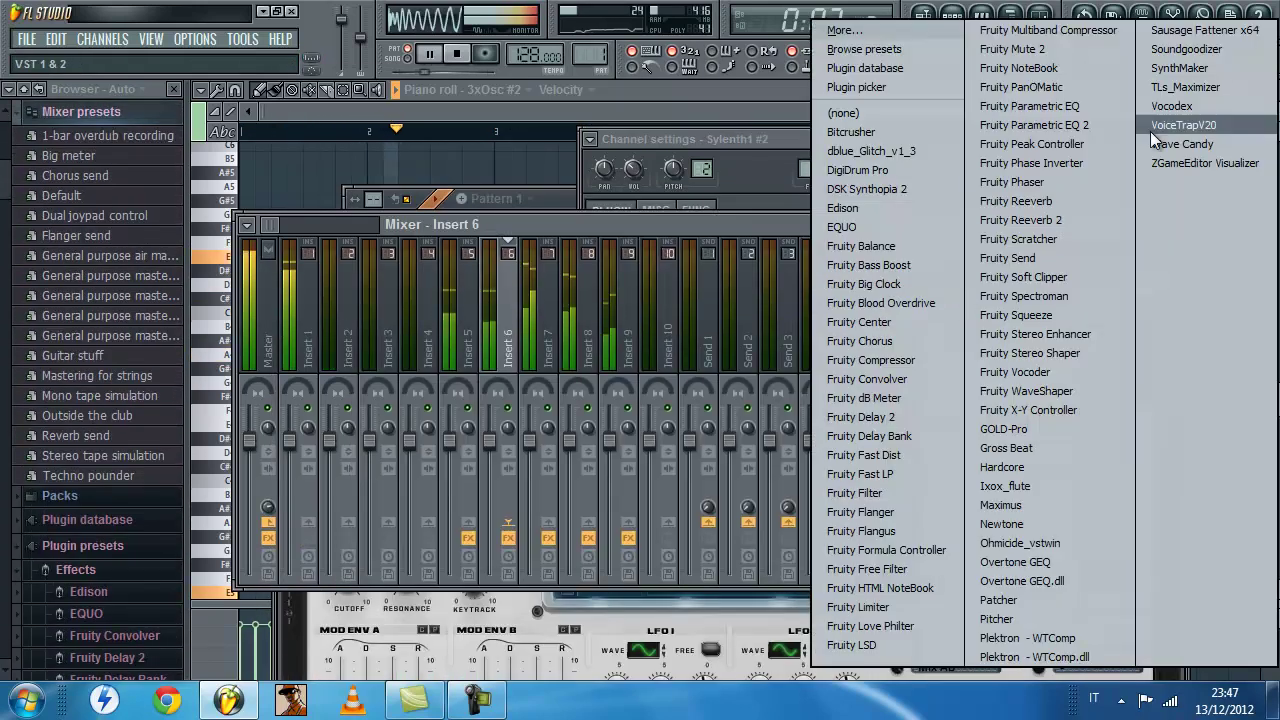
pyautogui.click(1115, 49)
pyautogui.moveTo(418, 354); pyautogui.dragTo(340, 566)
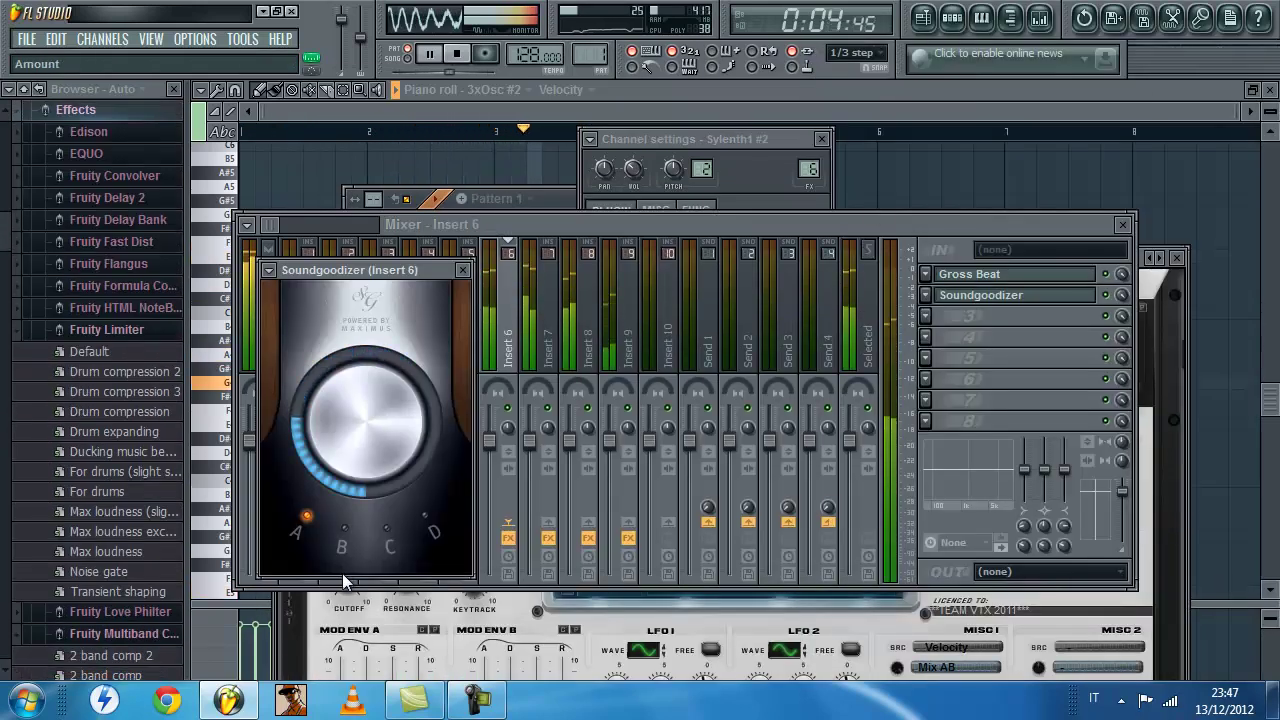
pyautogui.click(462, 270)
pyautogui.click(558, 205)
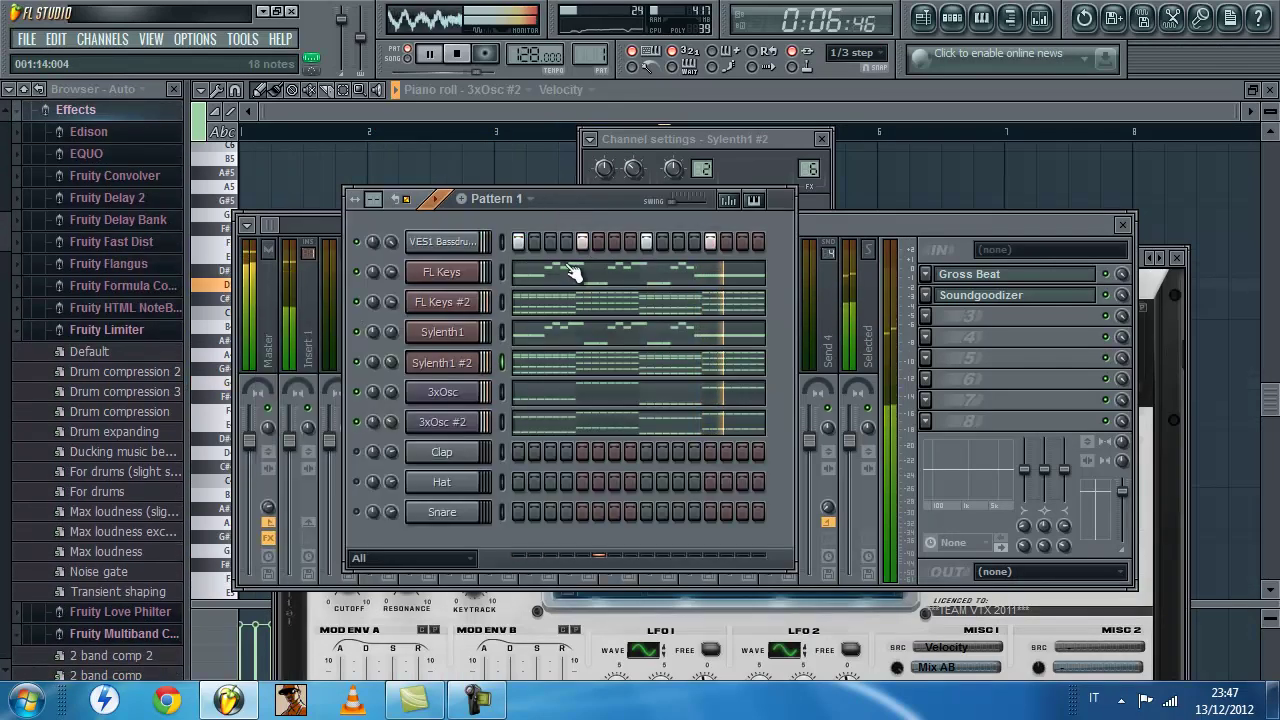
# Adjust the FL Keys channel volume and set the Sylenth1 #2 channel volume to 47% while the pattern plays.
pyautogui.press('space')
pyautogui.moveTo(393, 271); pyautogui.dragTo(393, 264)
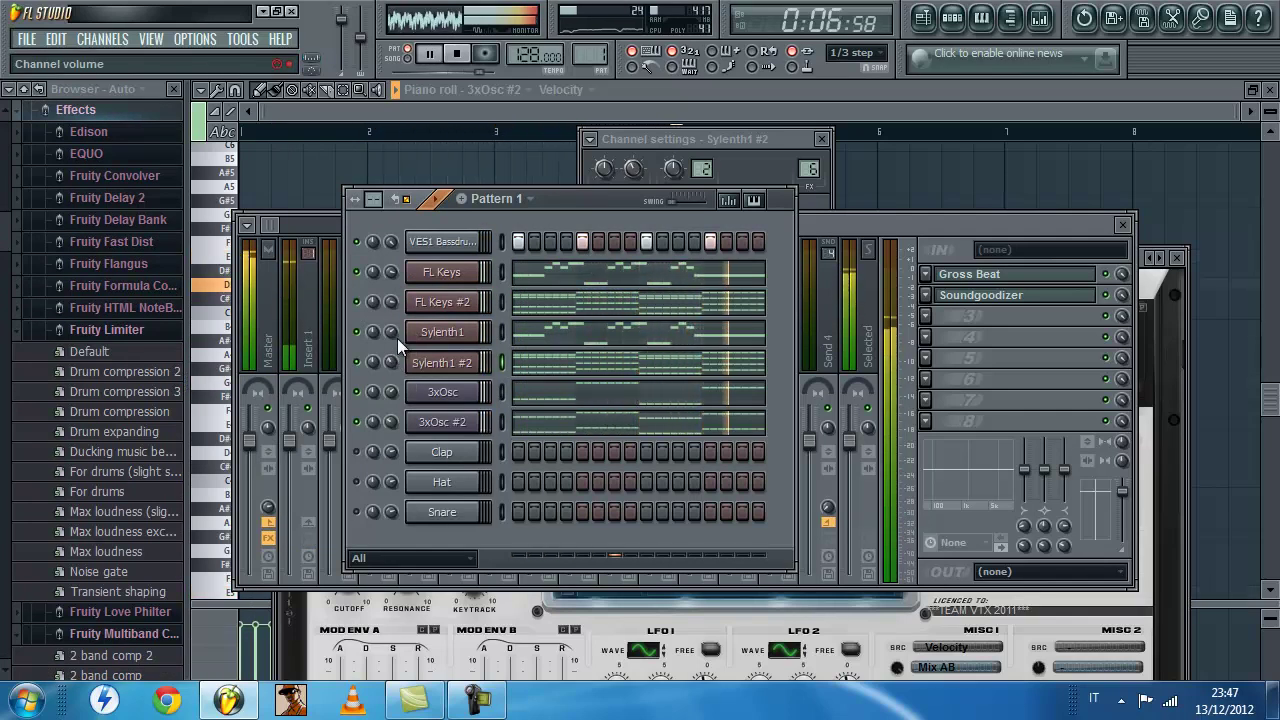
pyautogui.moveTo(398, 359); pyautogui.dragTo(397, 334)
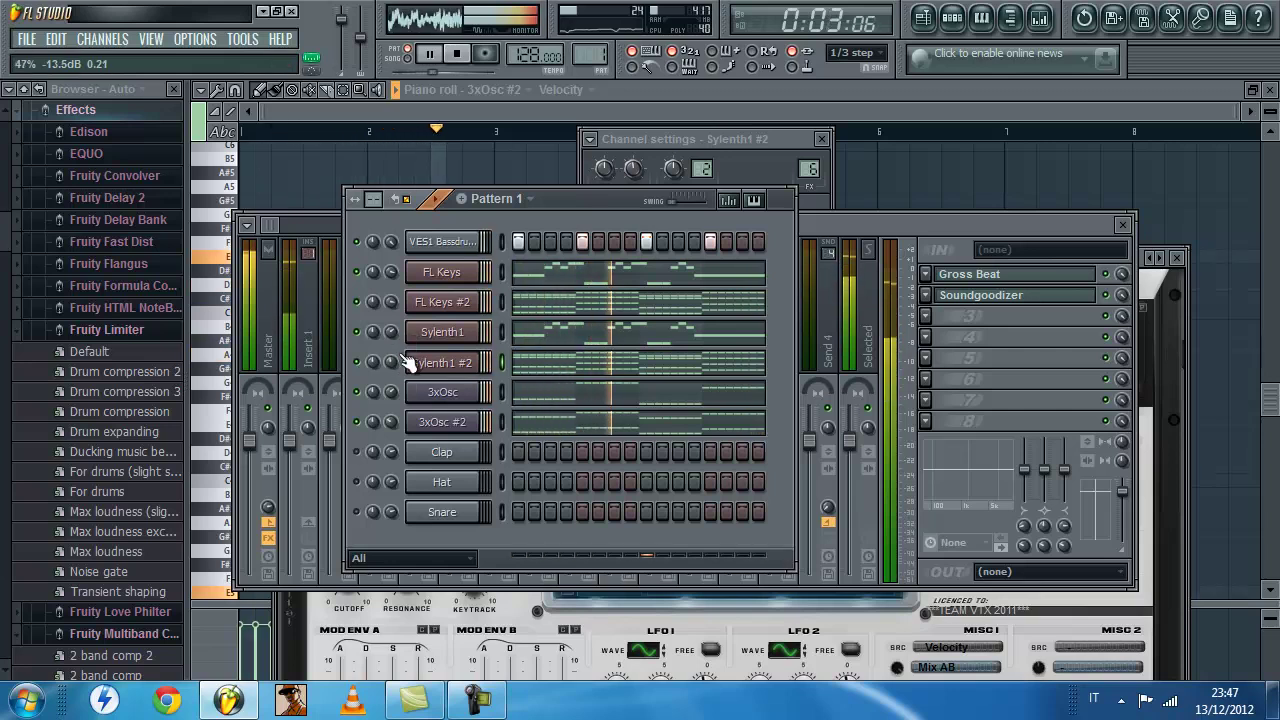
# Clone the Sylenth1 #2 channel, copy all of its piano roll notes into the clone's piano roll, and stop playback.
pyautogui.rightClick(440, 362)
pyautogui.click(533, 584)
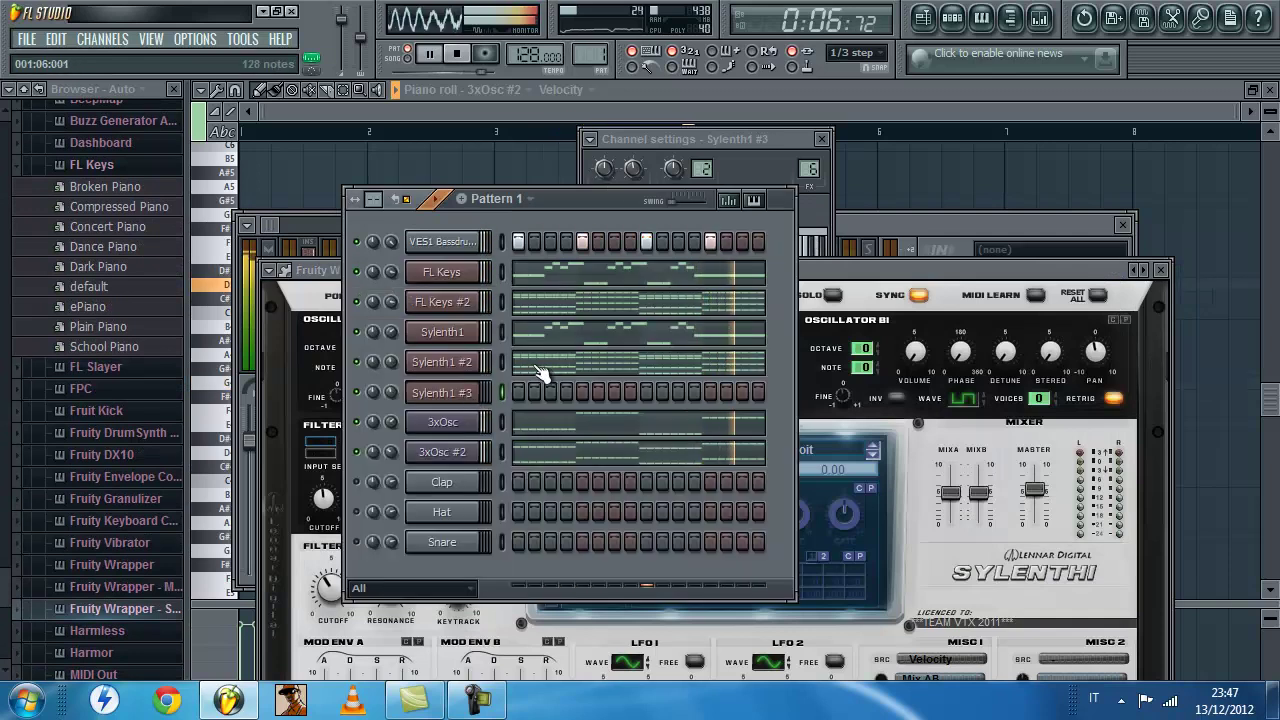
pyautogui.click(536, 369)
pyautogui.scroll(-3, 632, 324)
pyautogui.moveTo(815, 165); pyautogui.dragTo(196, 548)
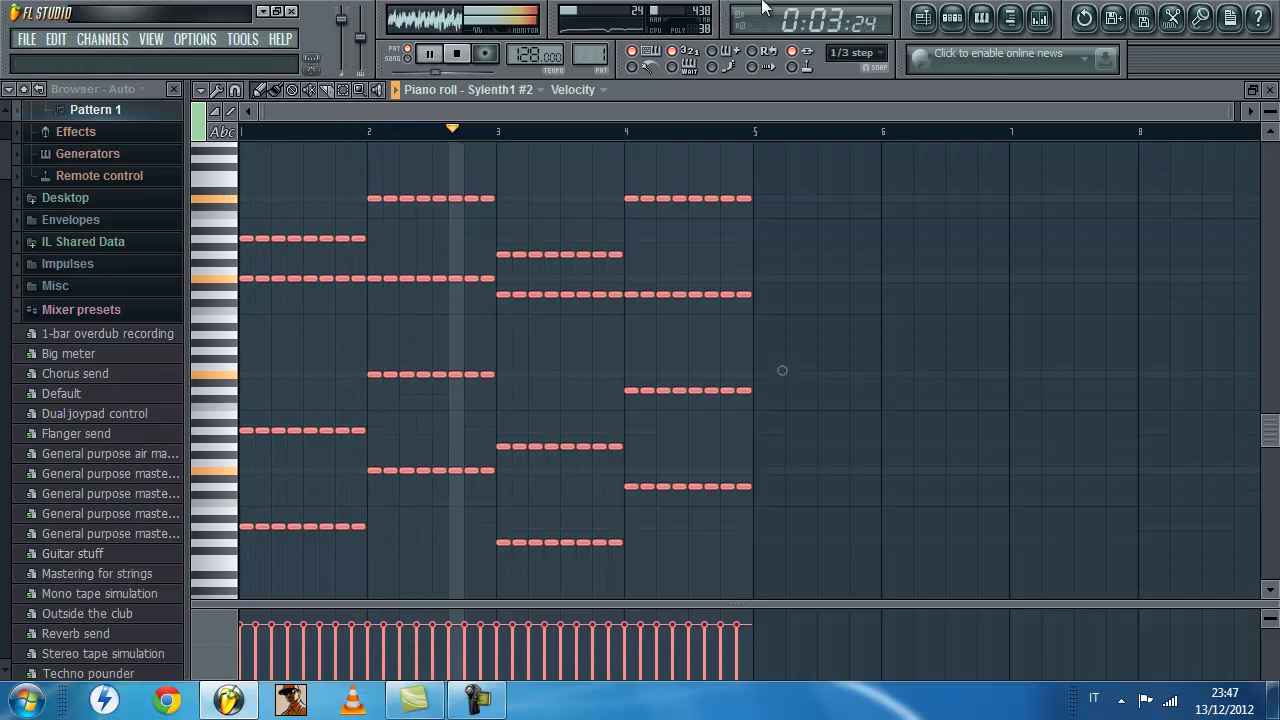
pyautogui.press('F6')
pyautogui.rightClick(486, 394)
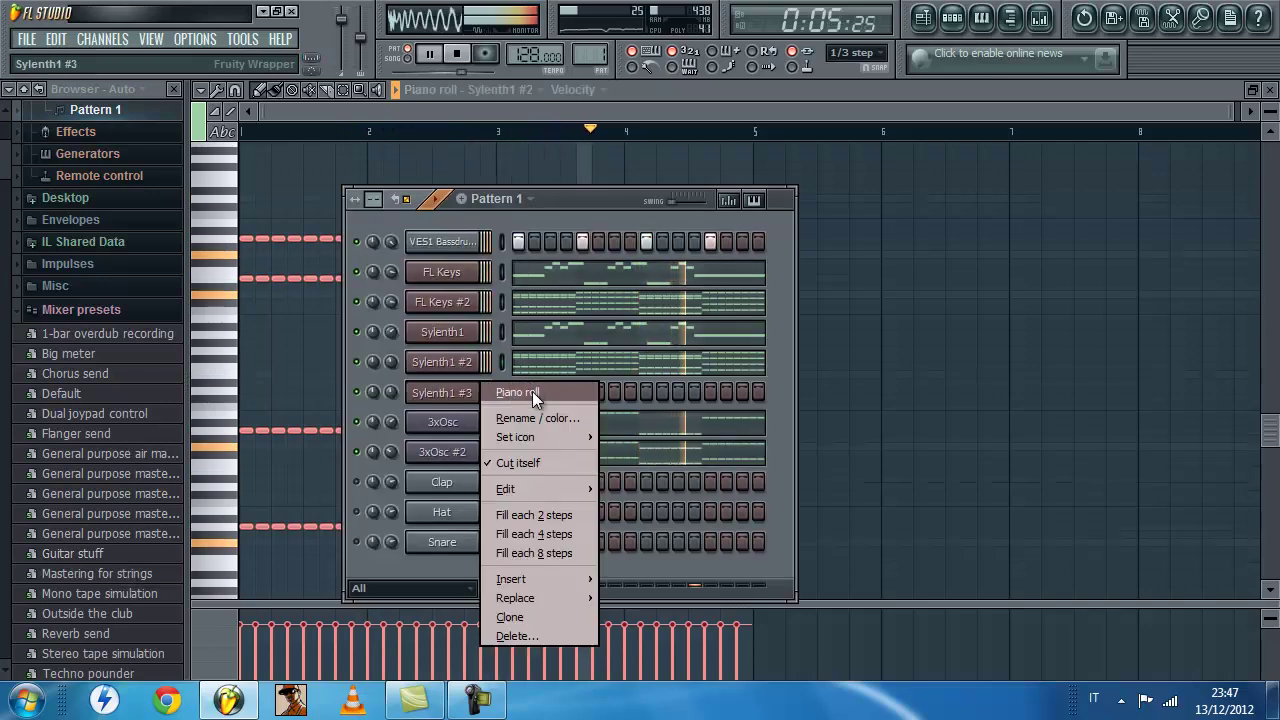
pyautogui.click(532, 394)
pyautogui.scroll(-4, 520, 362)
pyautogui.press('space')
pyautogui.click(958, 18)
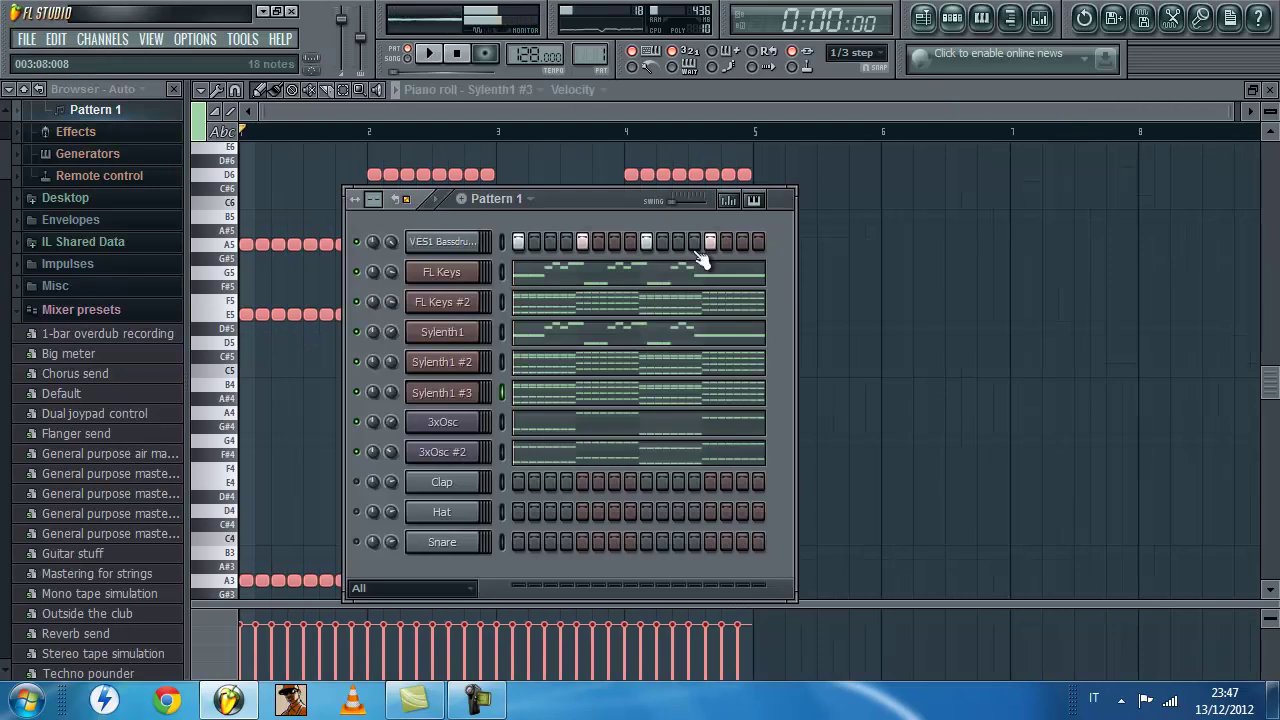
# Change the cloned Sylenth1 channel's preset to 052: LD Follow during playback and adjust its channel volume.
pyautogui.click(462, 393)
pyautogui.click(874, 447)
pyautogui.press('space')
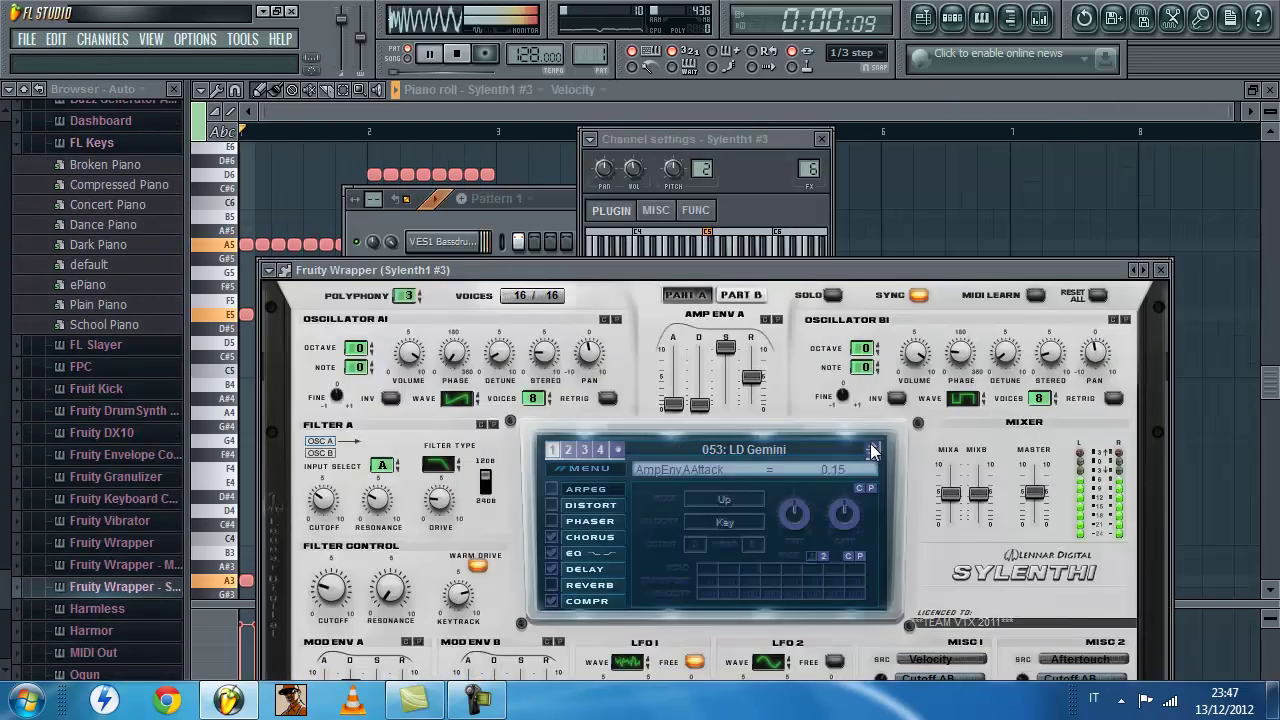
pyautogui.click(874, 451)
pyautogui.click(529, 216)
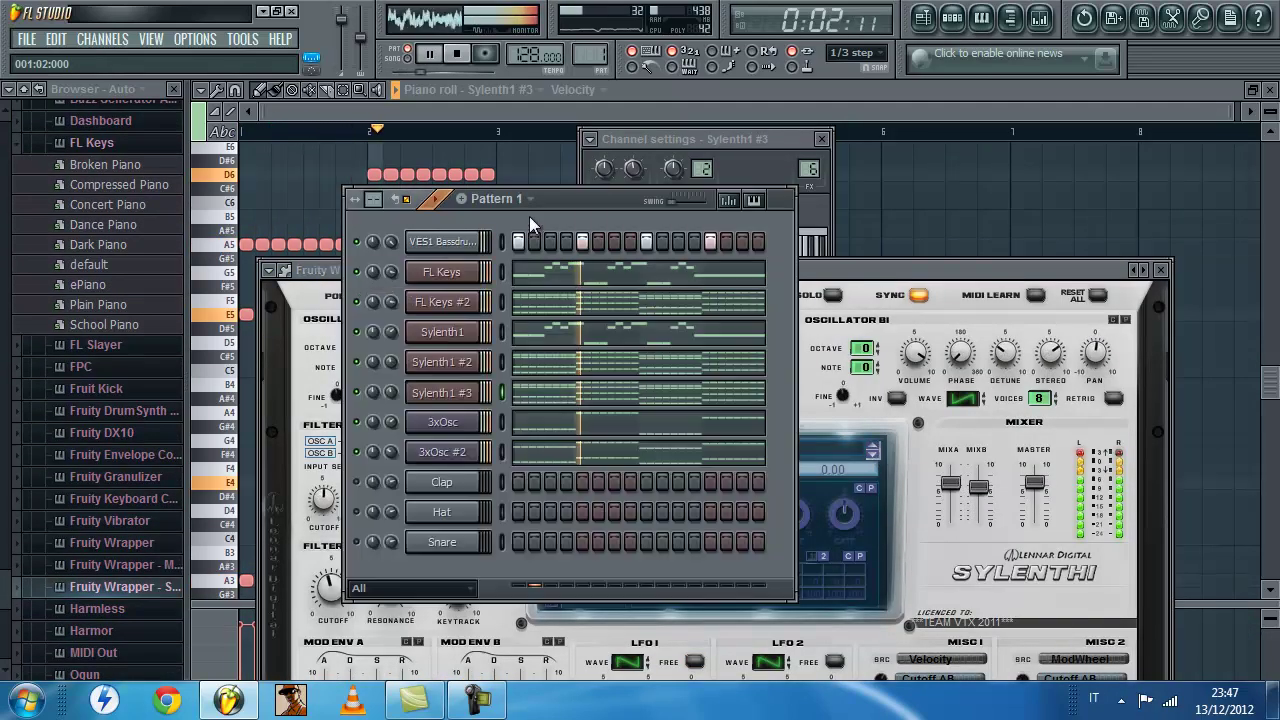
pyautogui.moveTo(400, 395)
pyautogui.mouseDown()
pyautogui.moveTo(397, 420)
pyautogui.moveTo(399, 395)
pyautogui.mouseUp()
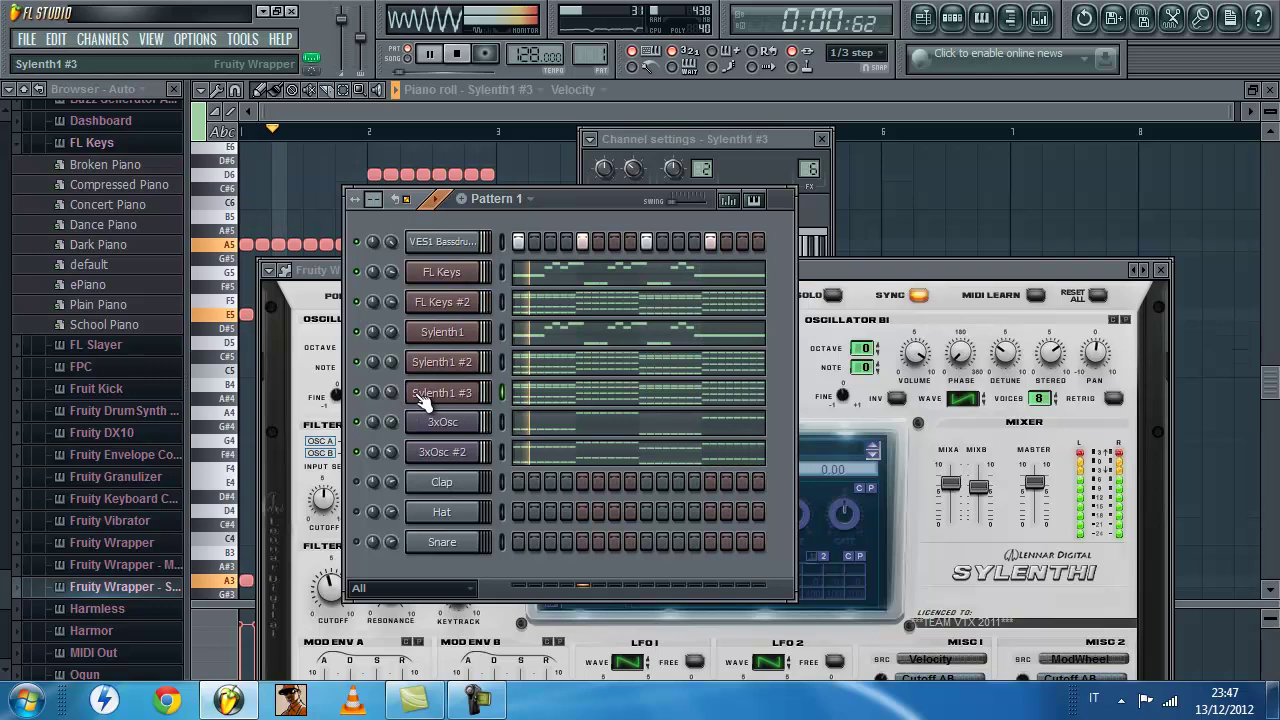
# Check the mixer routing and effect slots of the cloned Sylenth1 channel, and stop playback.
pyautogui.click(440, 394)
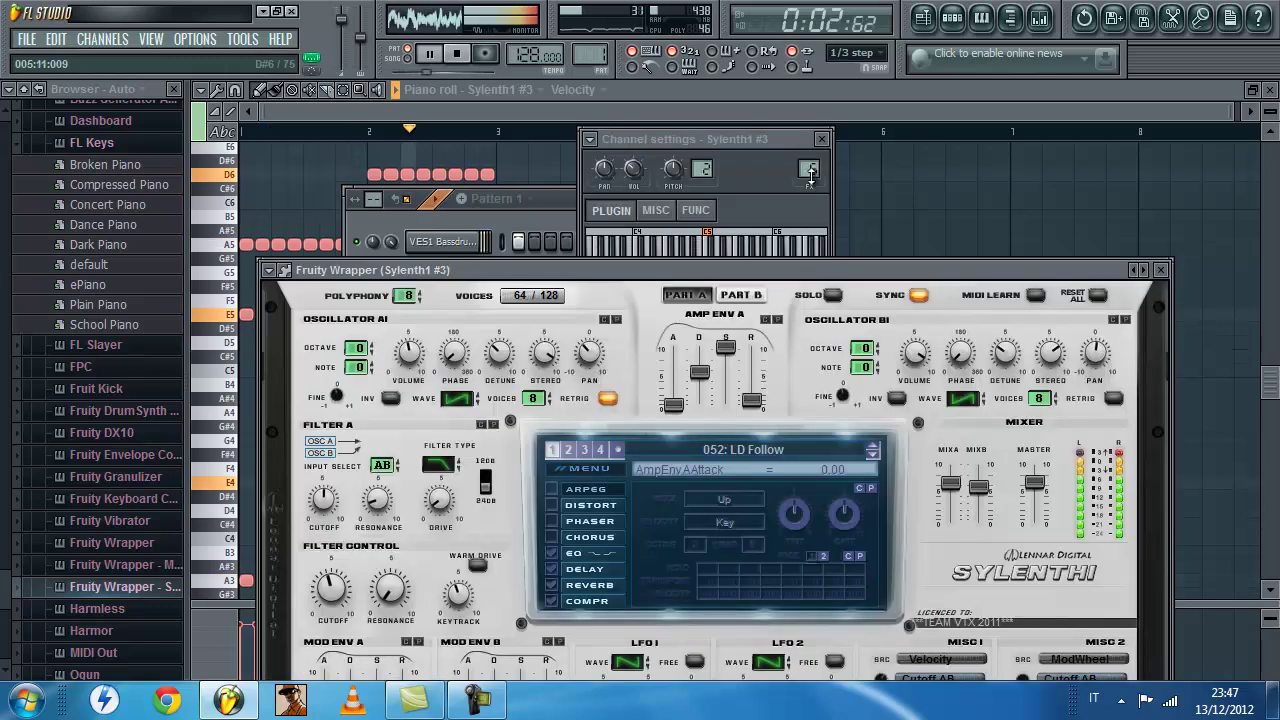
pyautogui.press('F9')
pyautogui.click(565, 199)
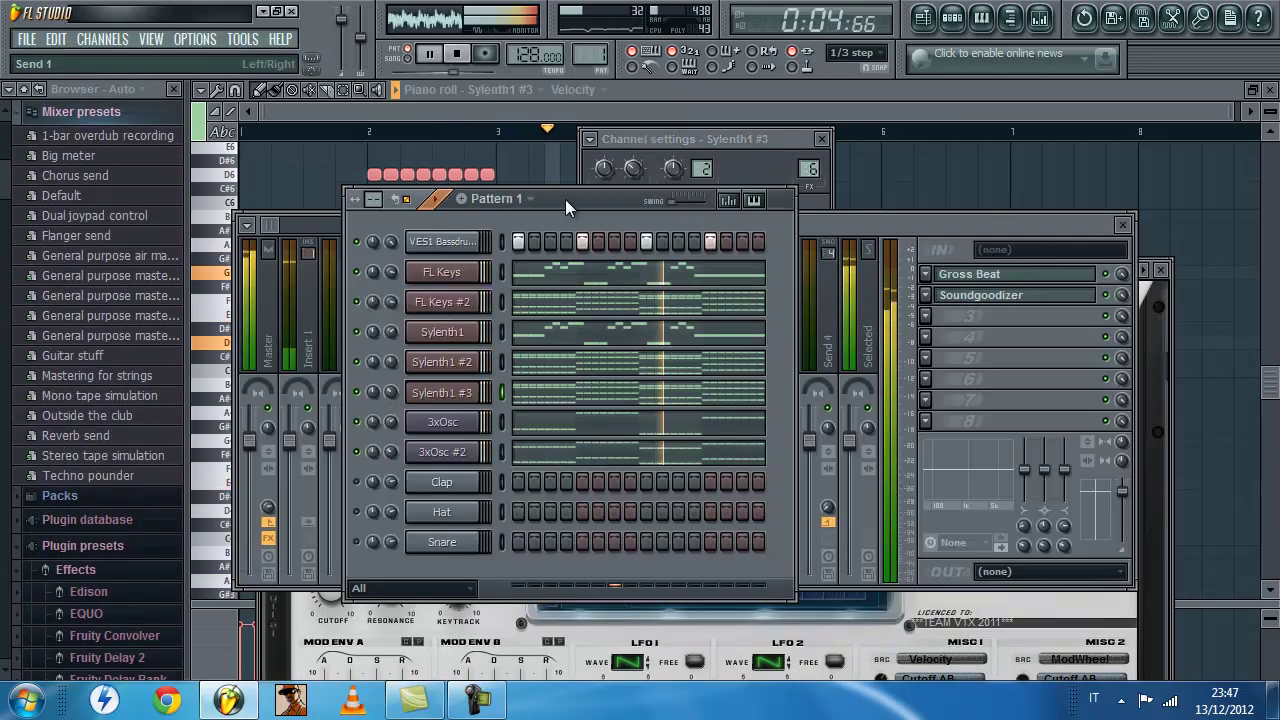
pyautogui.press('space')
# Load Fruity Multiband Compressor in the first effect slot of the bass drum's track, Insert 1.
pyautogui.click(414, 247)
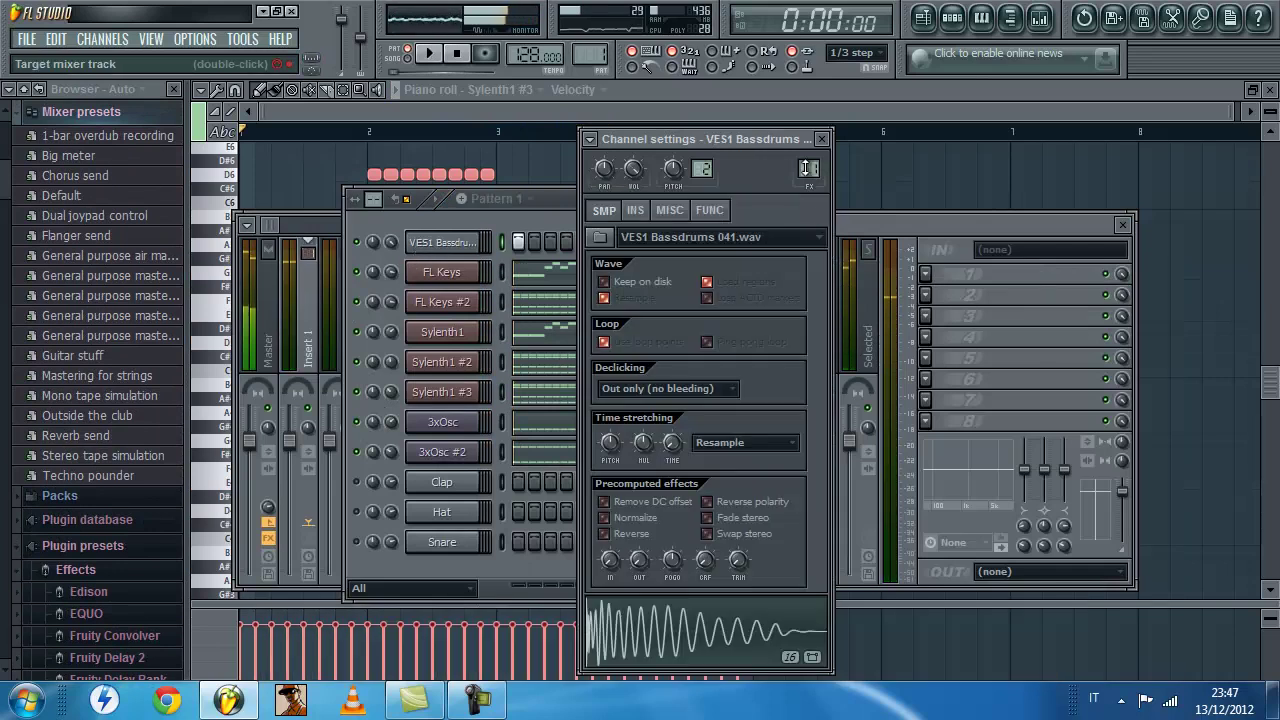
pyautogui.click(875, 225)
pyautogui.click(926, 273)
pyautogui.click(1092, 30)
# Play the pattern and step back and forth through the Fruity Multiband Compressor presets to audition them on the bass drum.
pyautogui.press('space')
pyautogui.click(948, 281)
pyautogui.click(948, 281)
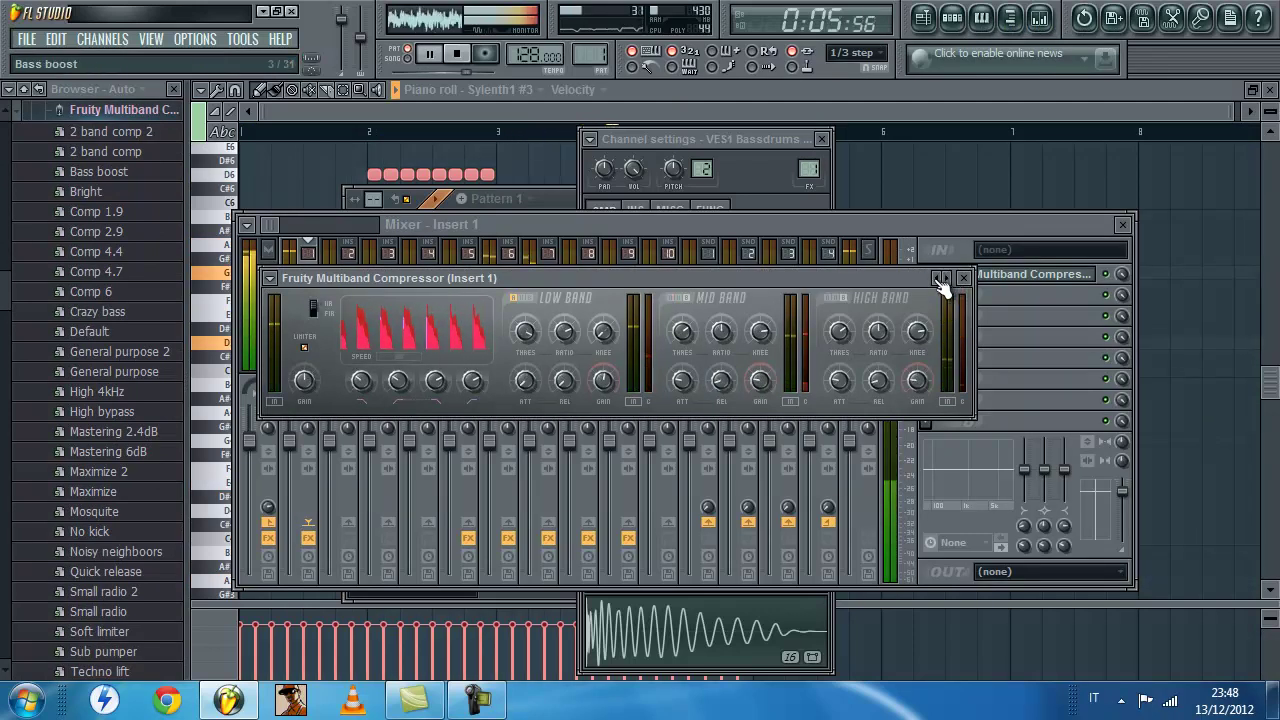
pyautogui.click(939, 279)
pyautogui.click(938, 279)
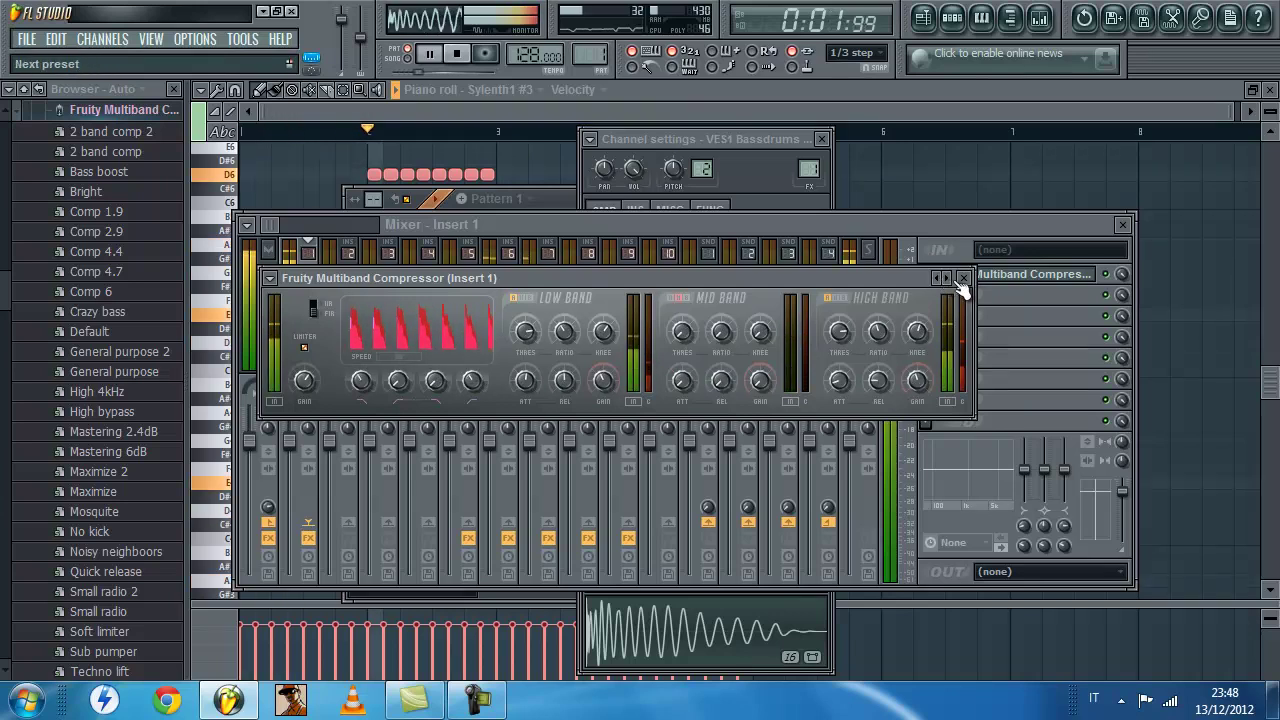
# Set the bass drum's multiband compressor to the 2 band comp preset and load Soundgoodizer in Insert 1's second effect slot.
pyautogui.click(936, 279)
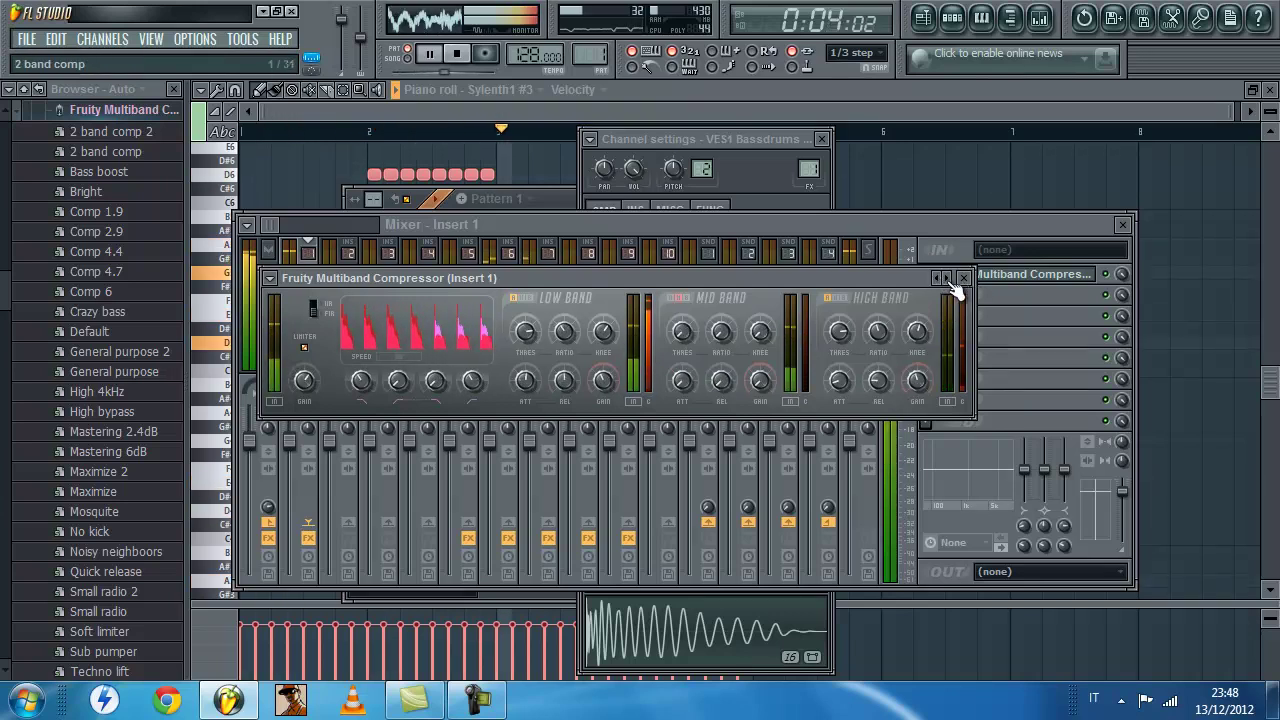
pyautogui.click(963, 278)
pyautogui.click(927, 294)
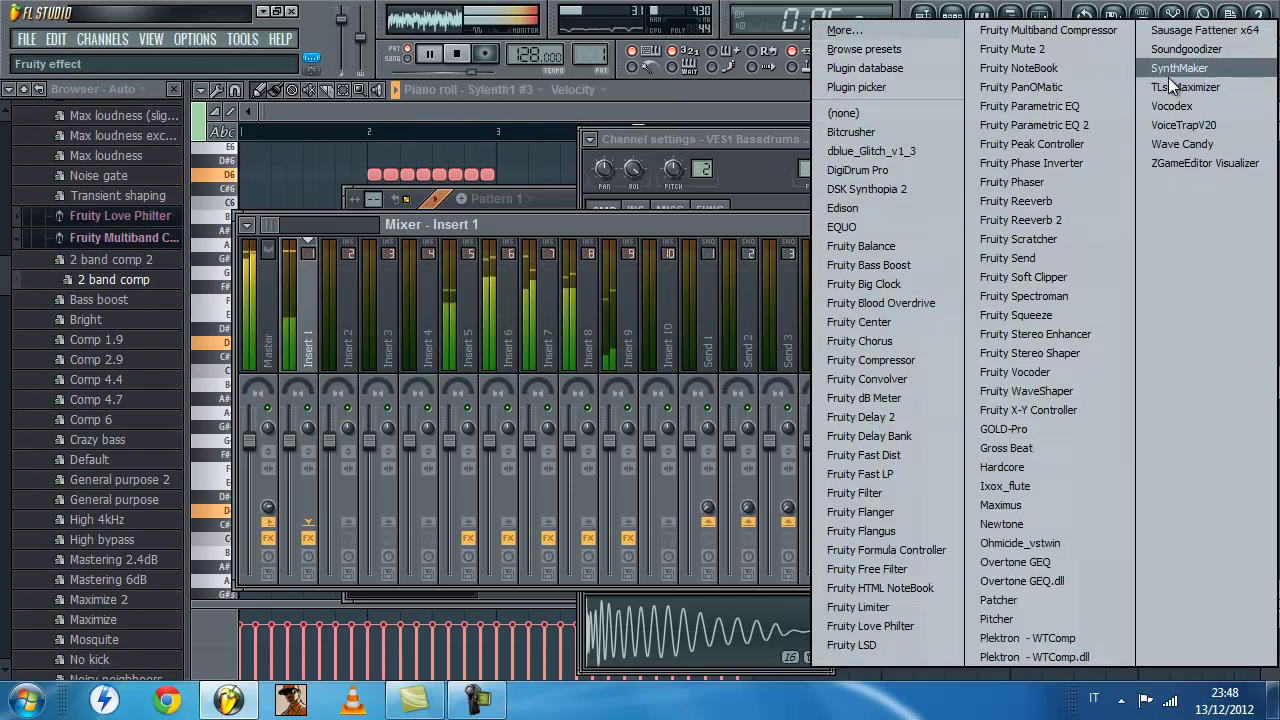
pyautogui.click(1184, 50)
pyautogui.moveTo(362, 422); pyautogui.dragTo(360, 618)
pyautogui.click(462, 270)
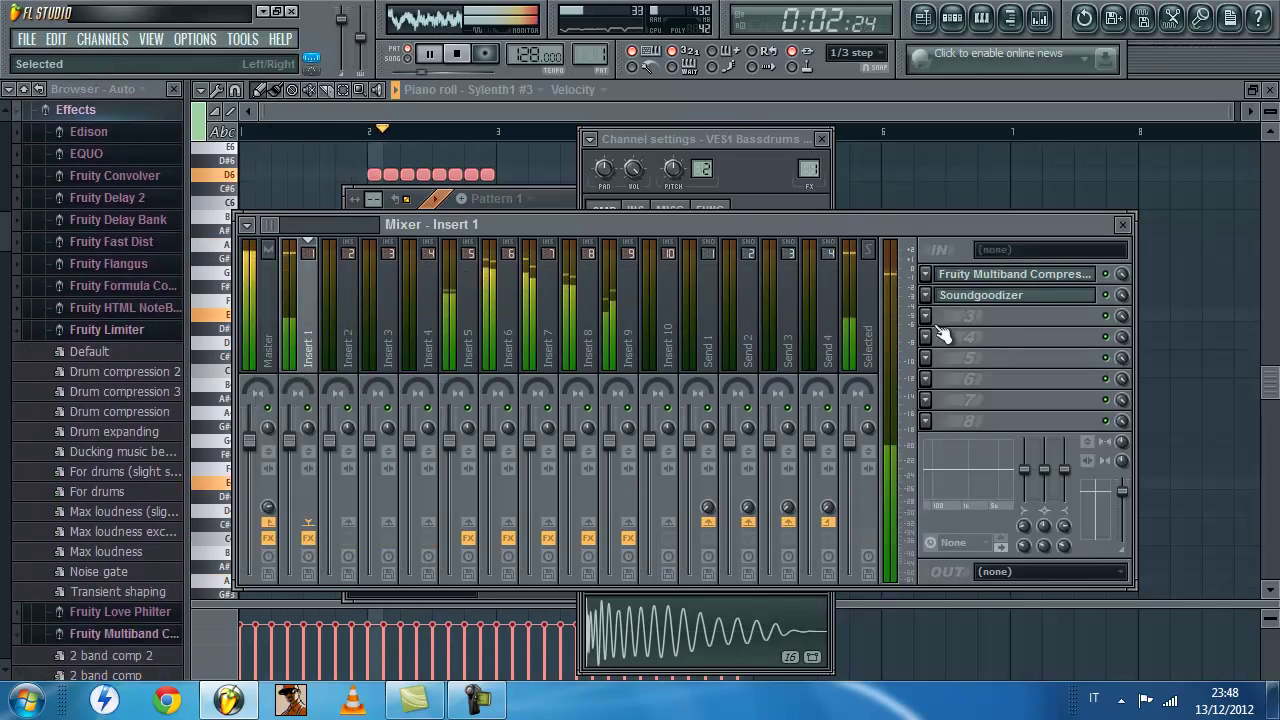
# Load Fruity Parametric EQ 2 in Insert 1's third effect slot and slightly boost its lowest band.
pyautogui.click(929, 318)
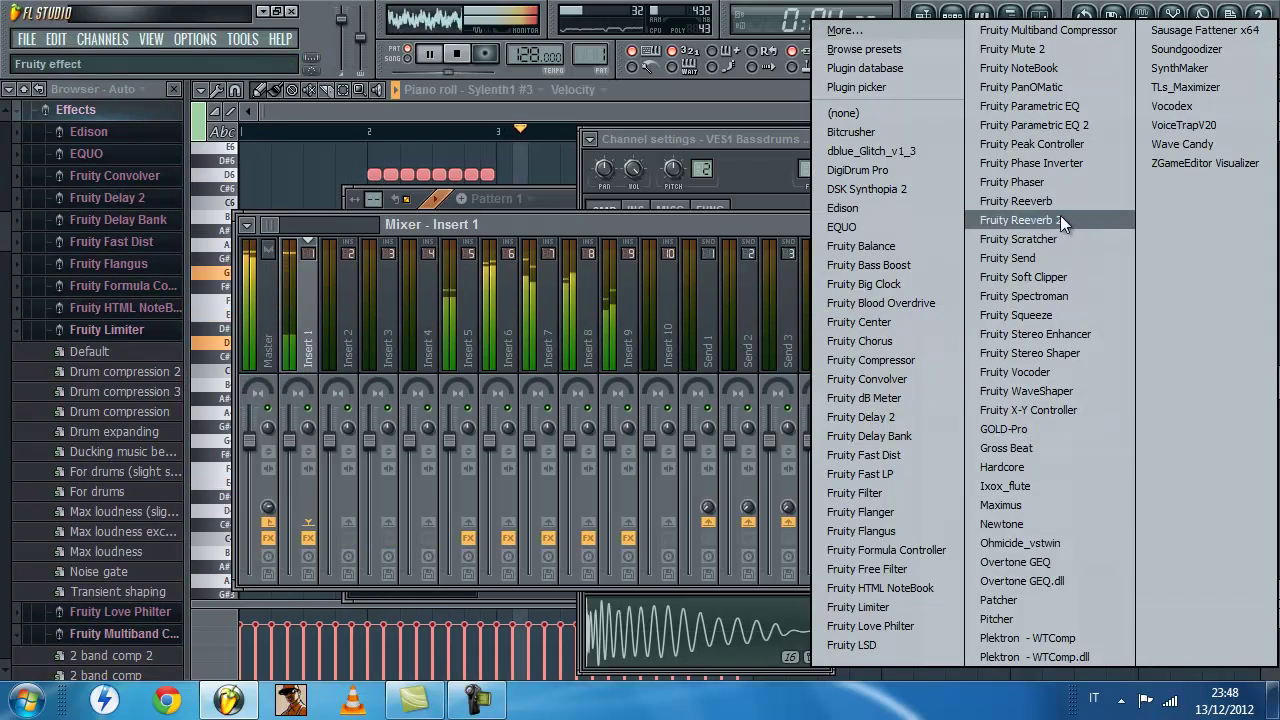
pyautogui.click(1040, 125)
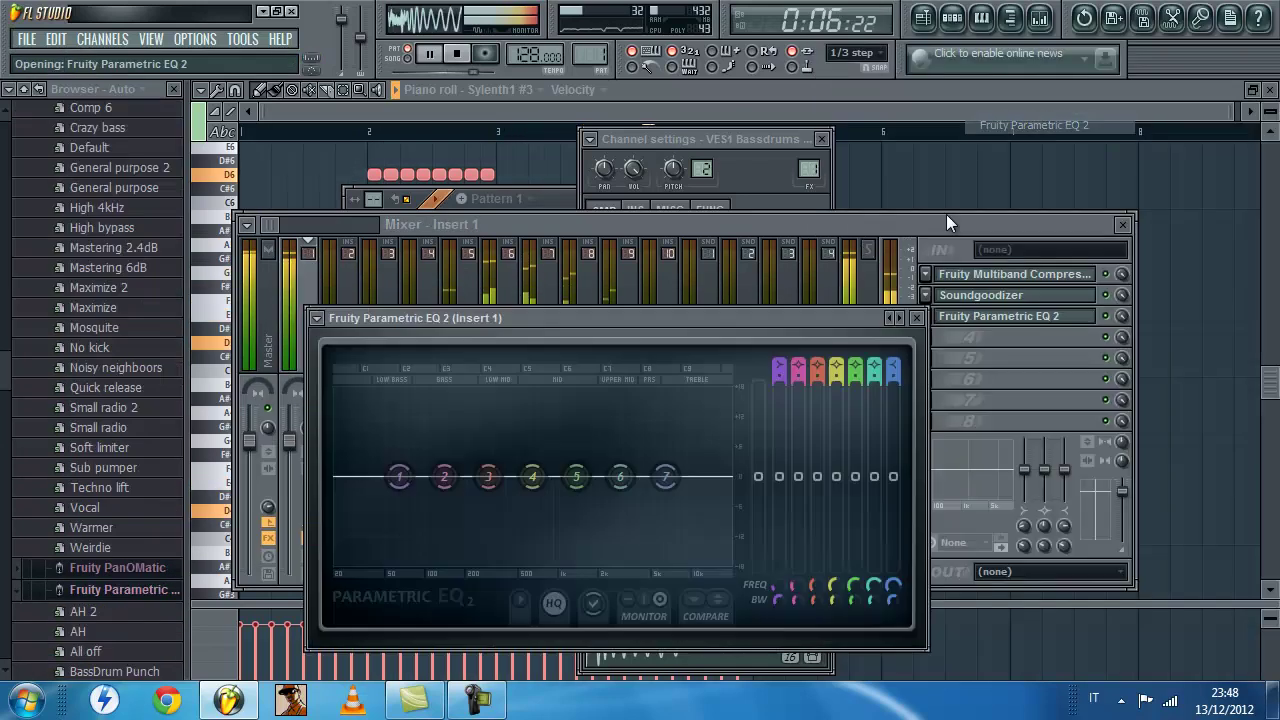
pyautogui.moveTo(413, 479)
pyautogui.mouseDown()
pyautogui.moveTo(423, 452)
pyautogui.moveTo(419, 463)
pyautogui.mouseUp()
pyautogui.click(917, 318)
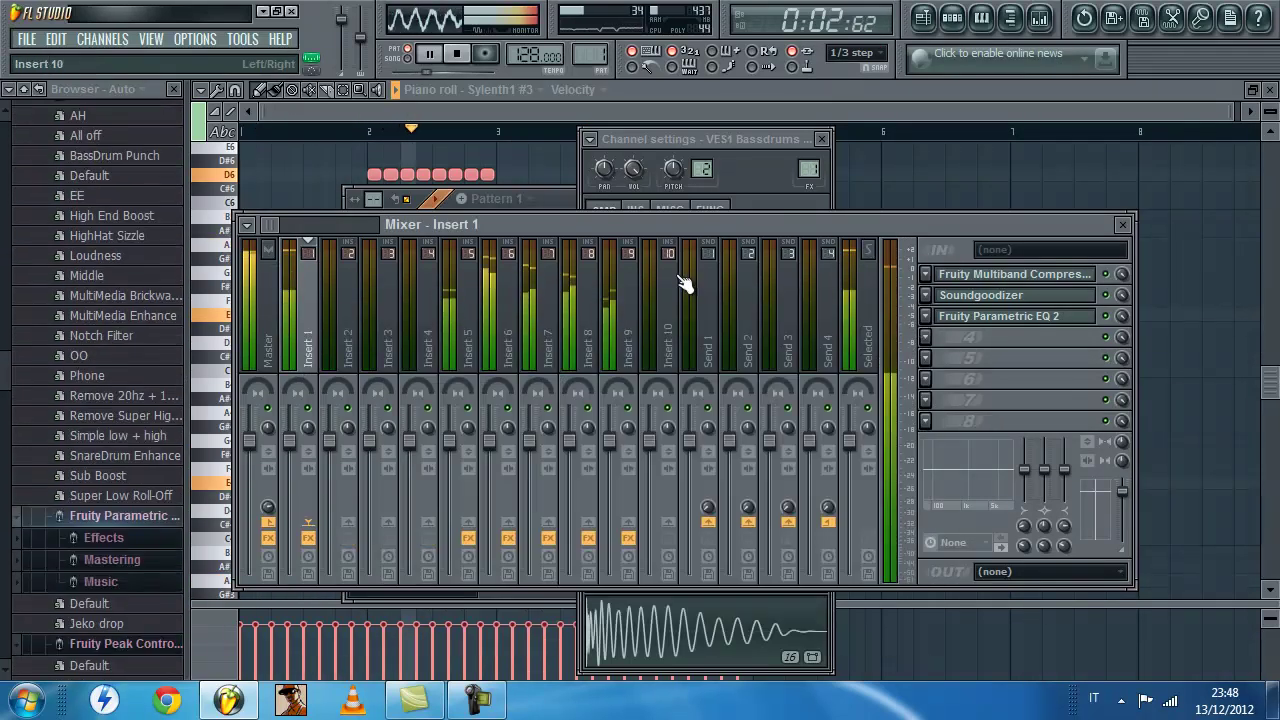
# Load TLs Maximizer in the Master track's first effect slot and set its gain to 1.42 dB.
pyautogui.click(559, 198)
pyautogui.click(266, 320)
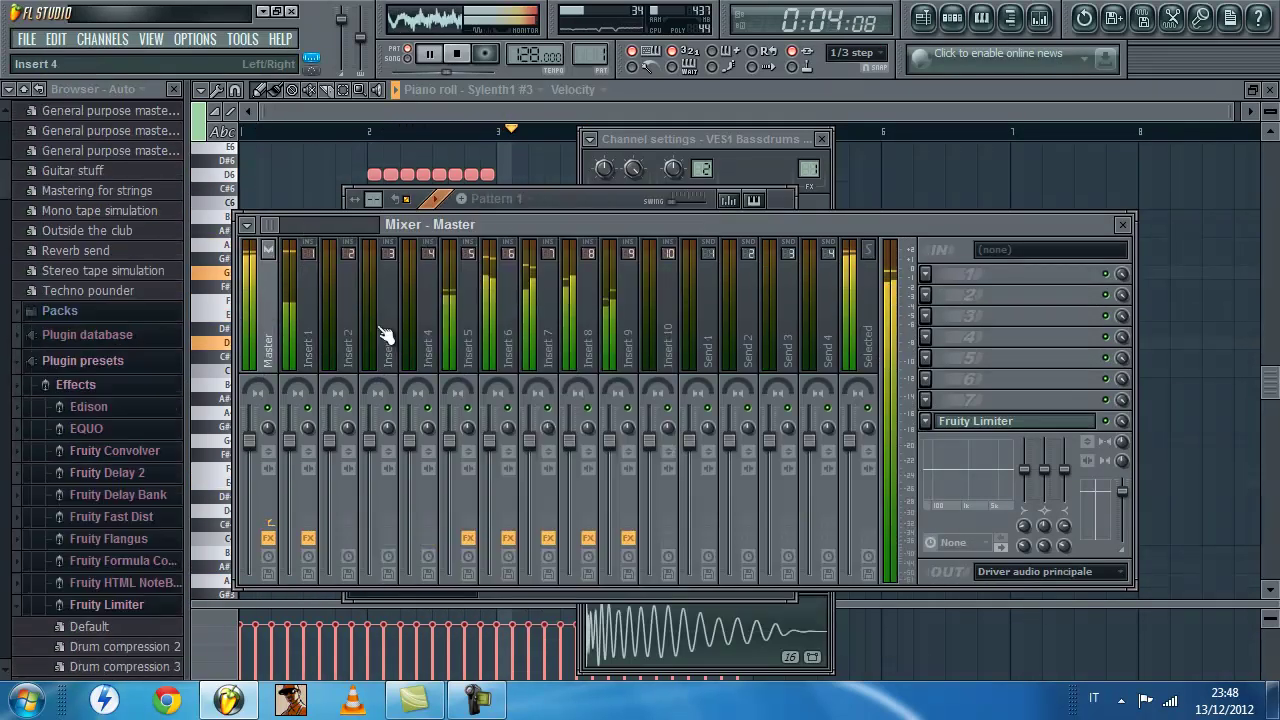
pyautogui.click(931, 279)
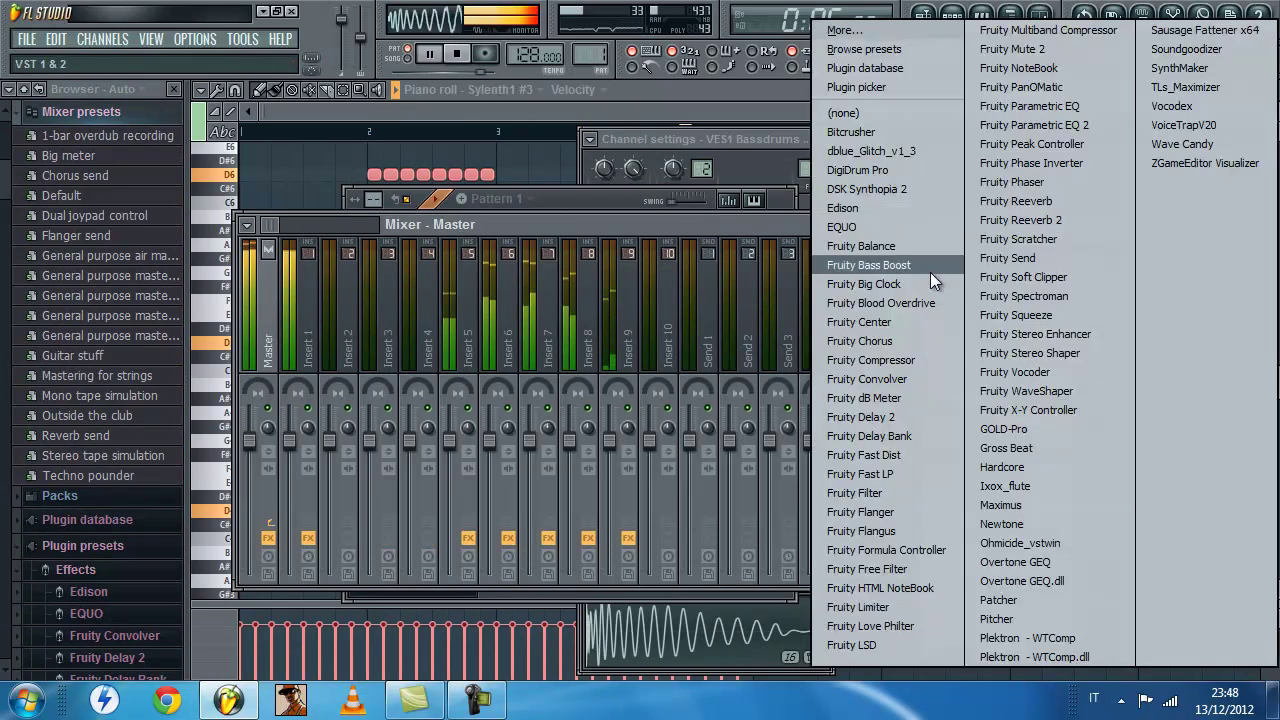
pyautogui.click(1184, 88)
pyautogui.moveTo(616, 606); pyautogui.dragTo(651, 268)
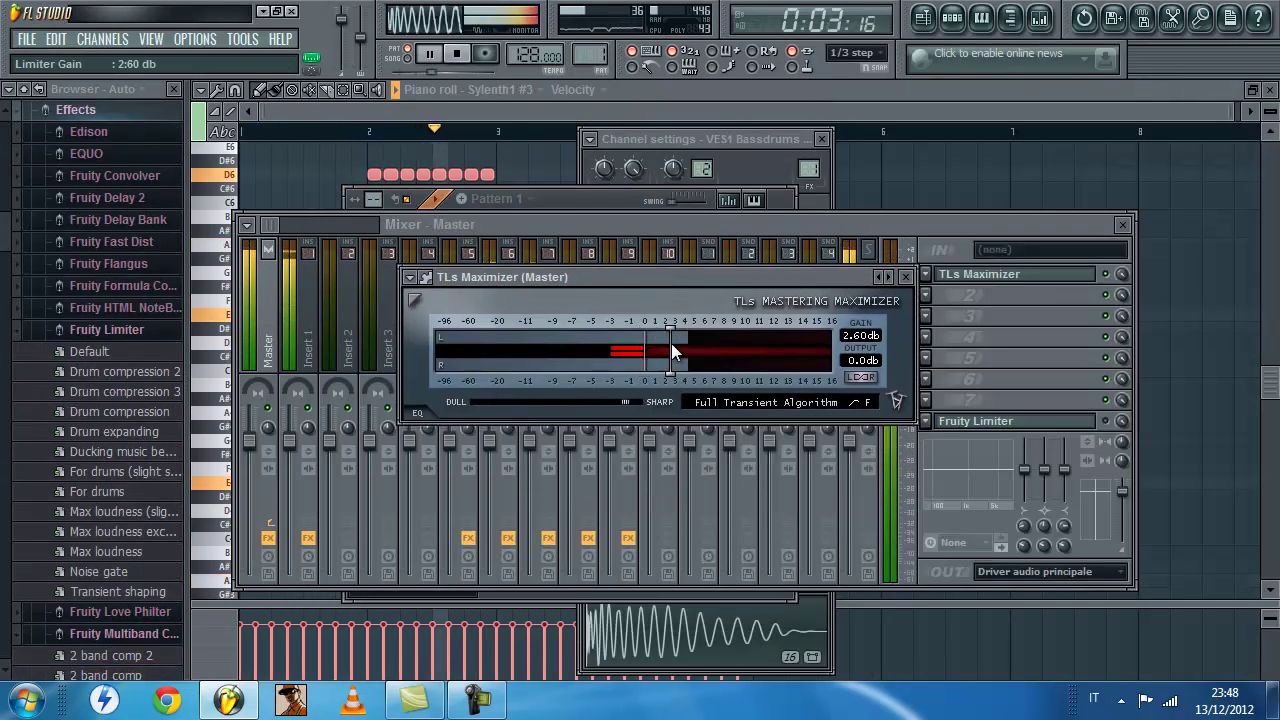
pyautogui.moveTo(664, 341); pyautogui.dragTo(658, 339)
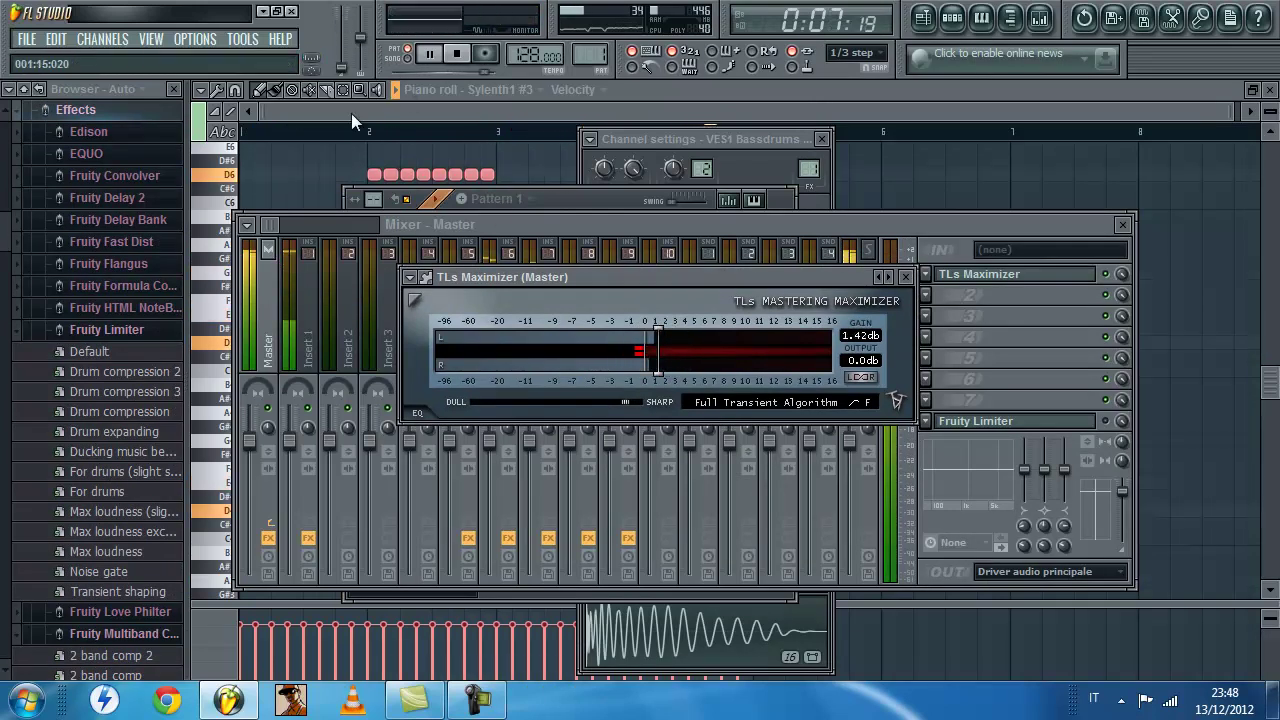
# Raise the main volume back up, close the maximizer, and stop playback with the channel rack in front.
pyautogui.moveTo(344, 72); pyautogui.dragTo(343, 24)
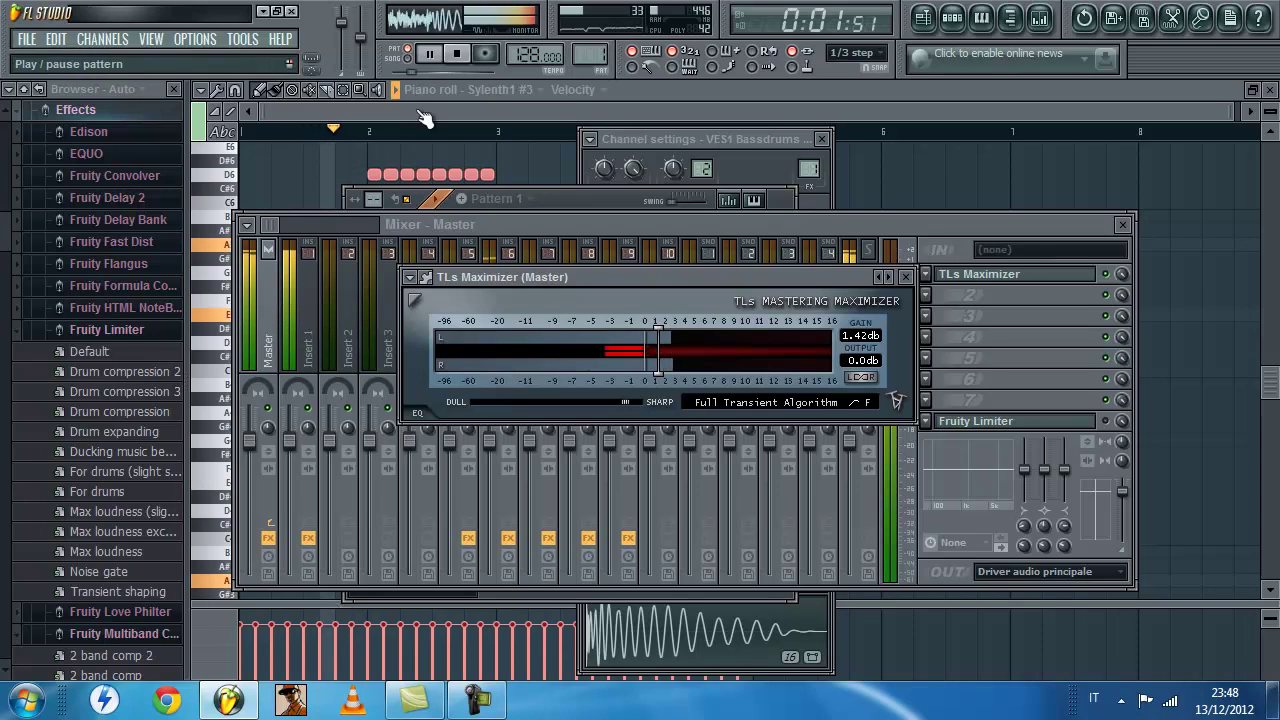
pyautogui.click(906, 277)
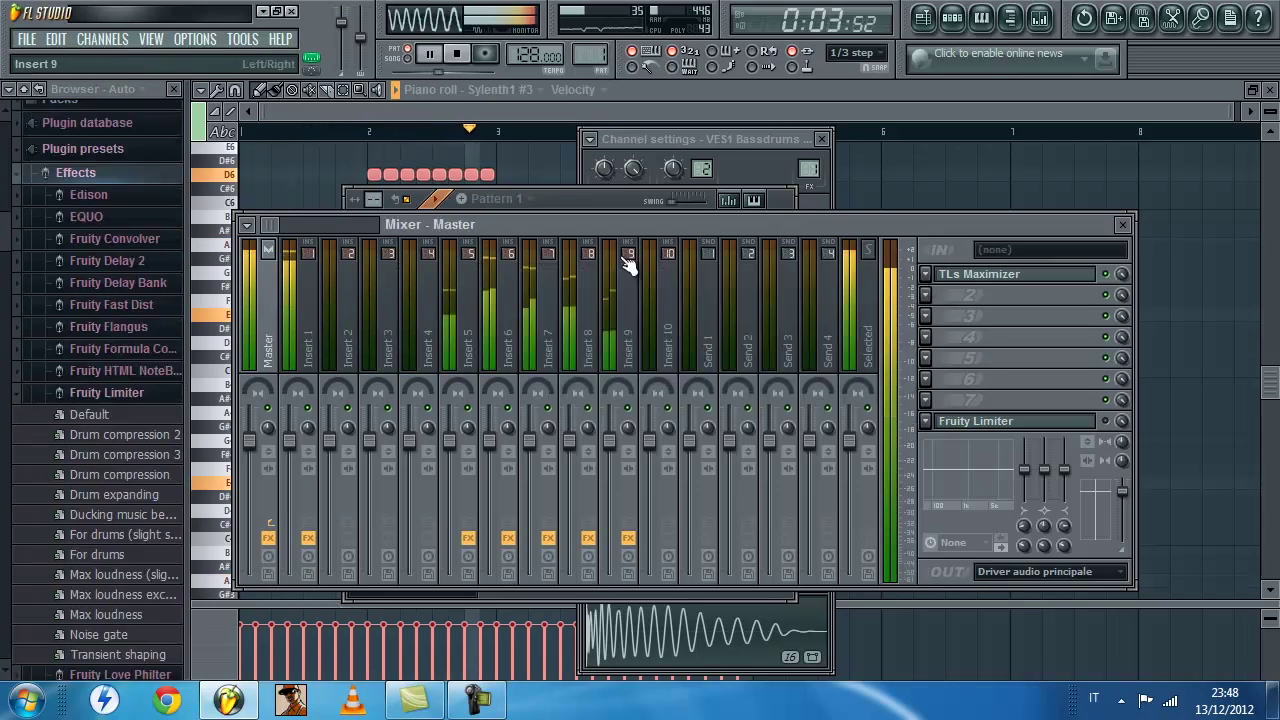
pyautogui.click(586, 202)
pyautogui.press('space')
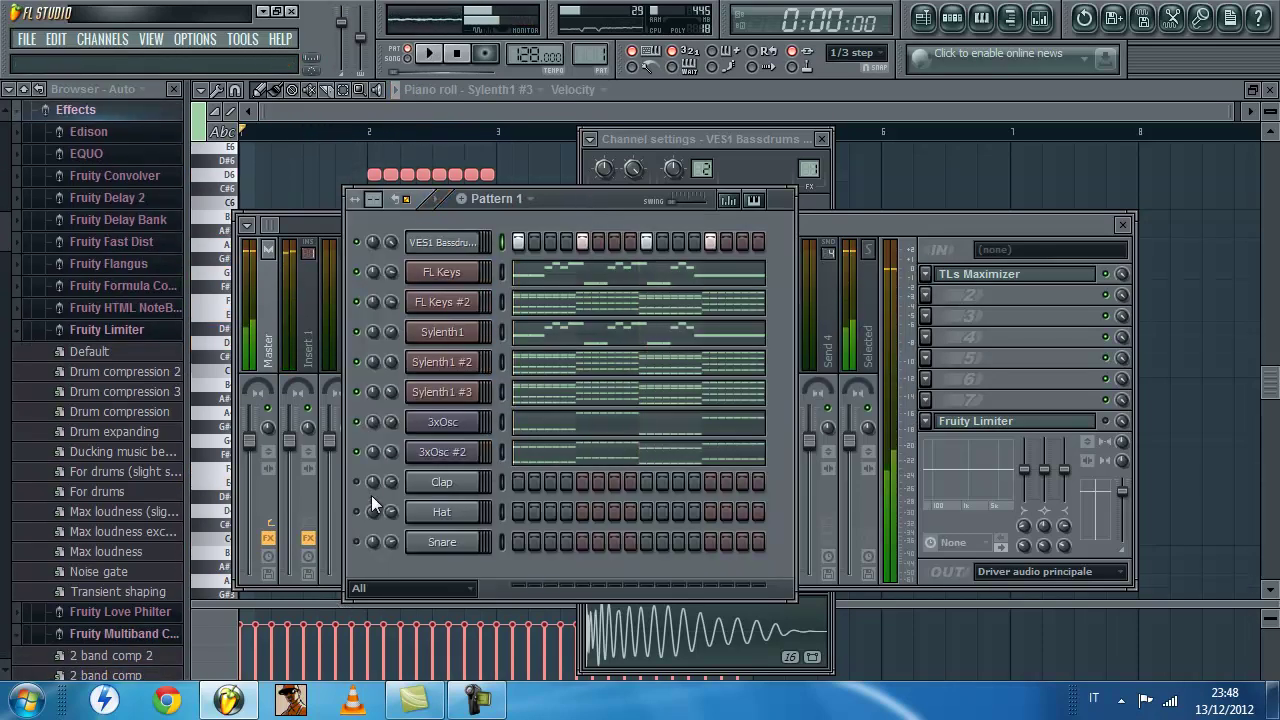
# Load a VES2 Claps & Snares sample from the sample packs into the Clap channel.
pyautogui.click(33, 92)
pyautogui.click(80, 364)
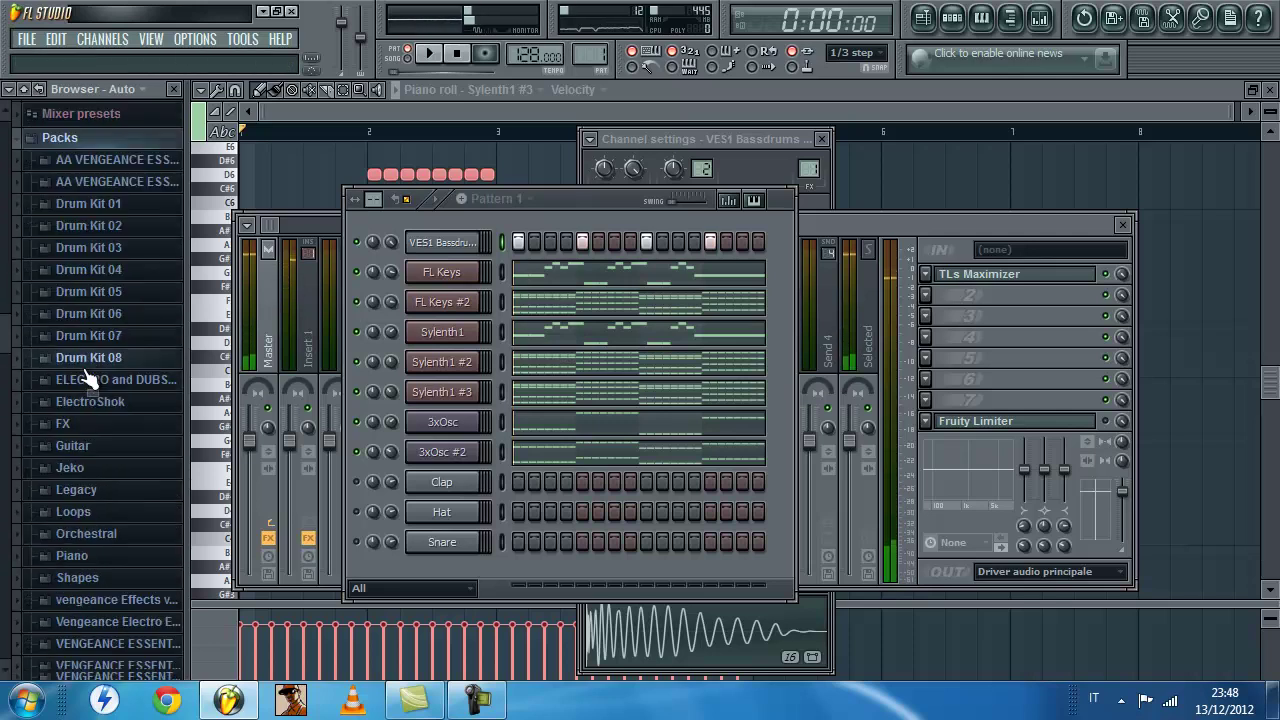
pyautogui.click(88, 372)
pyautogui.click(145, 440)
pyautogui.scroll(-5, 170, 443)
pyautogui.moveTo(140, 152); pyautogui.dragTo(441, 481)
# Activate the clap channel with hits on steps 5 and 13, and play the pattern.
pyautogui.click(360, 485)
pyautogui.click(584, 482)
pyautogui.click(709, 482)
pyautogui.press('space')
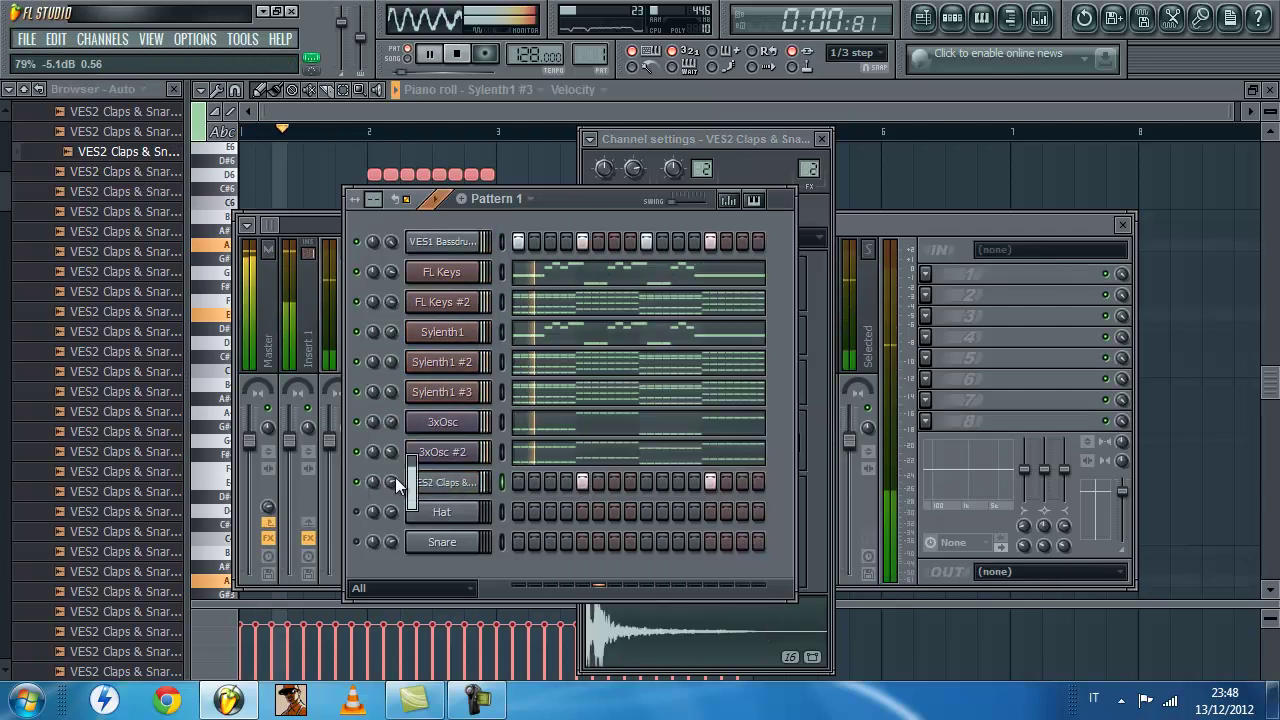
# Try the sample just above VES2 Claps & Snares 022 in the clap channel while the pattern plays.
pyautogui.click(148, 213)
pyautogui.moveTo(341, 449); pyautogui.dragTo(442, 485)
pyautogui.press('space')
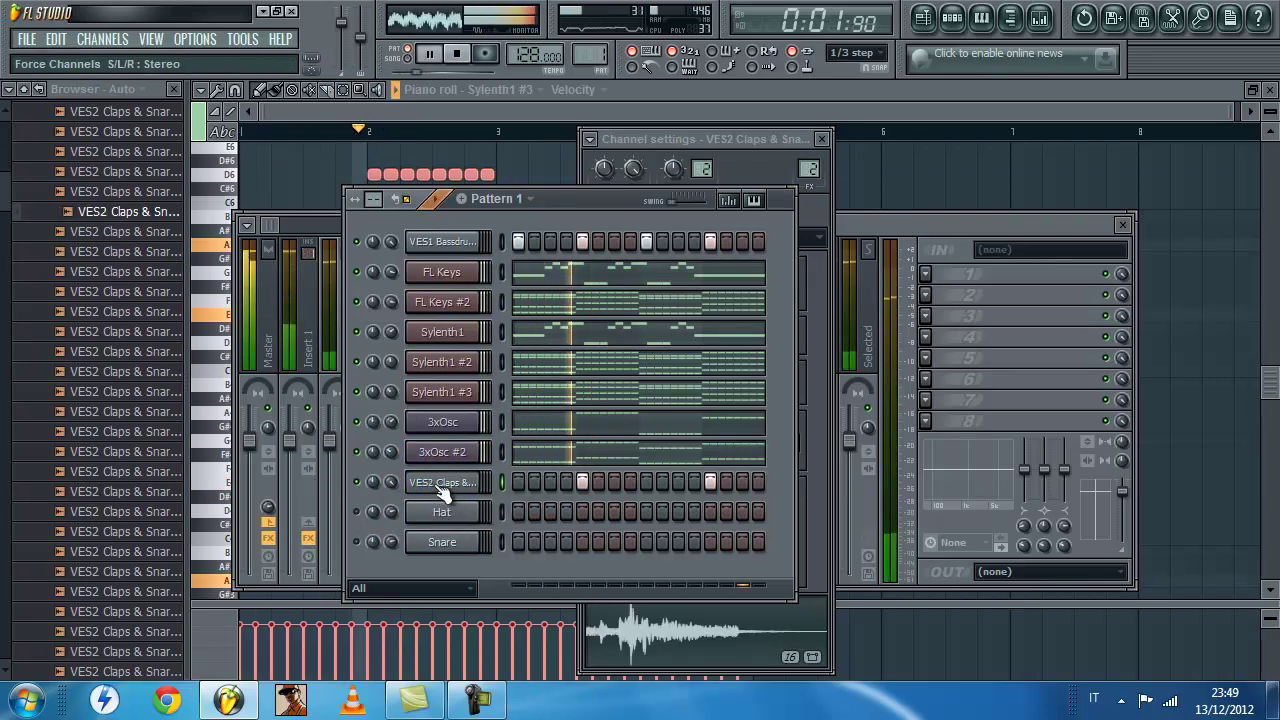
# Preview VES2 Claps & Snares 022, load the sample just below it into the clap channel, and play the pattern.
pyautogui.click(115, 232)
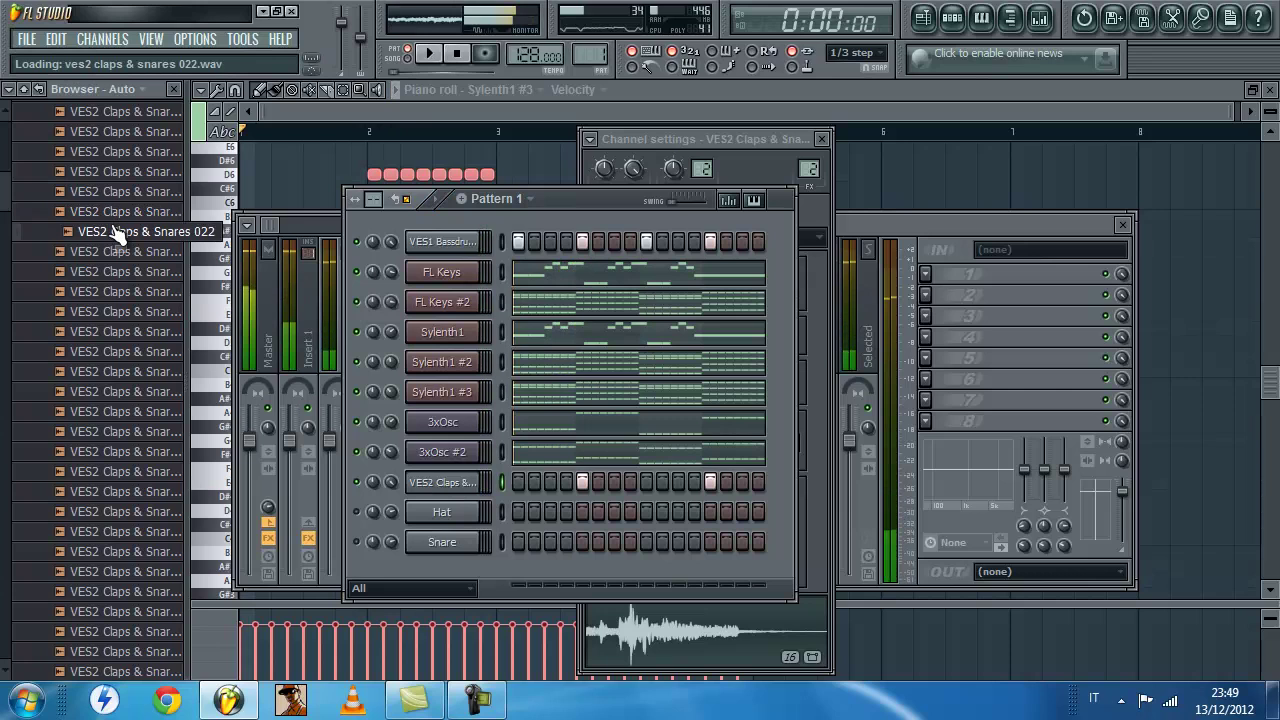
pyautogui.click(160, 291)
pyautogui.moveTo(160, 270); pyautogui.dragTo(445, 484)
pyautogui.press('space')
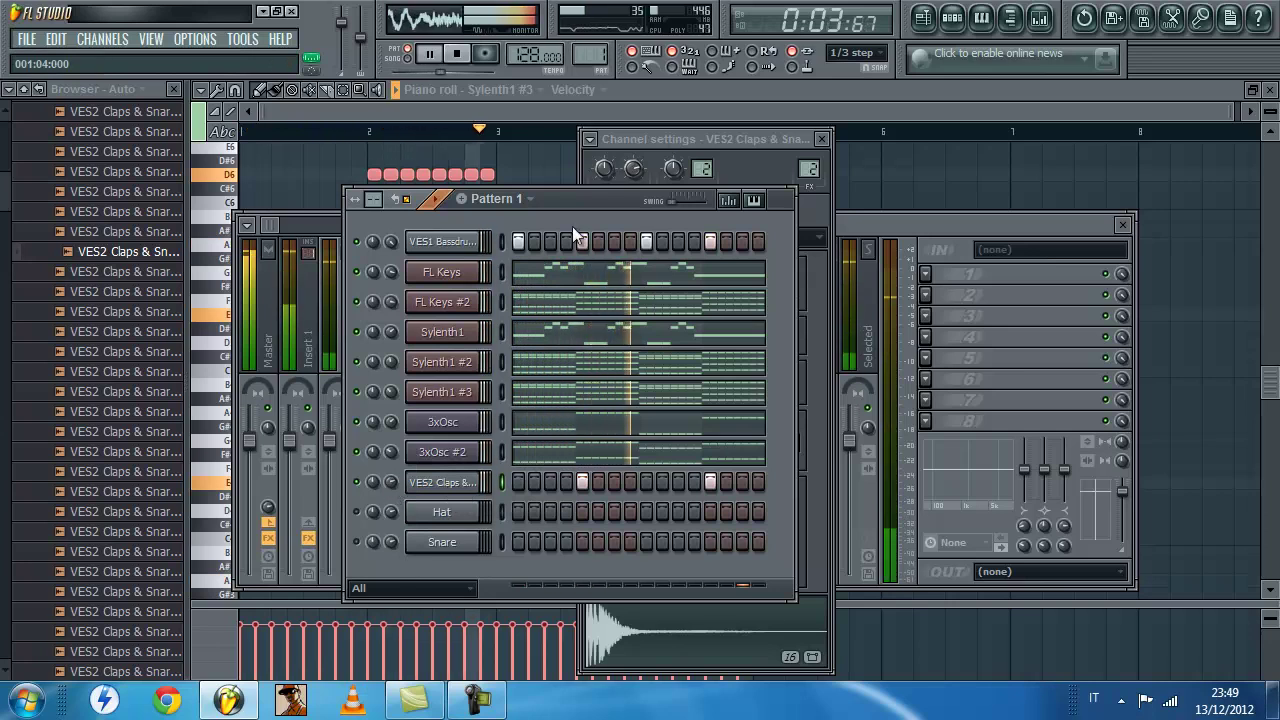
pyautogui.moveTo(587, 198); pyautogui.dragTo(648, 177)
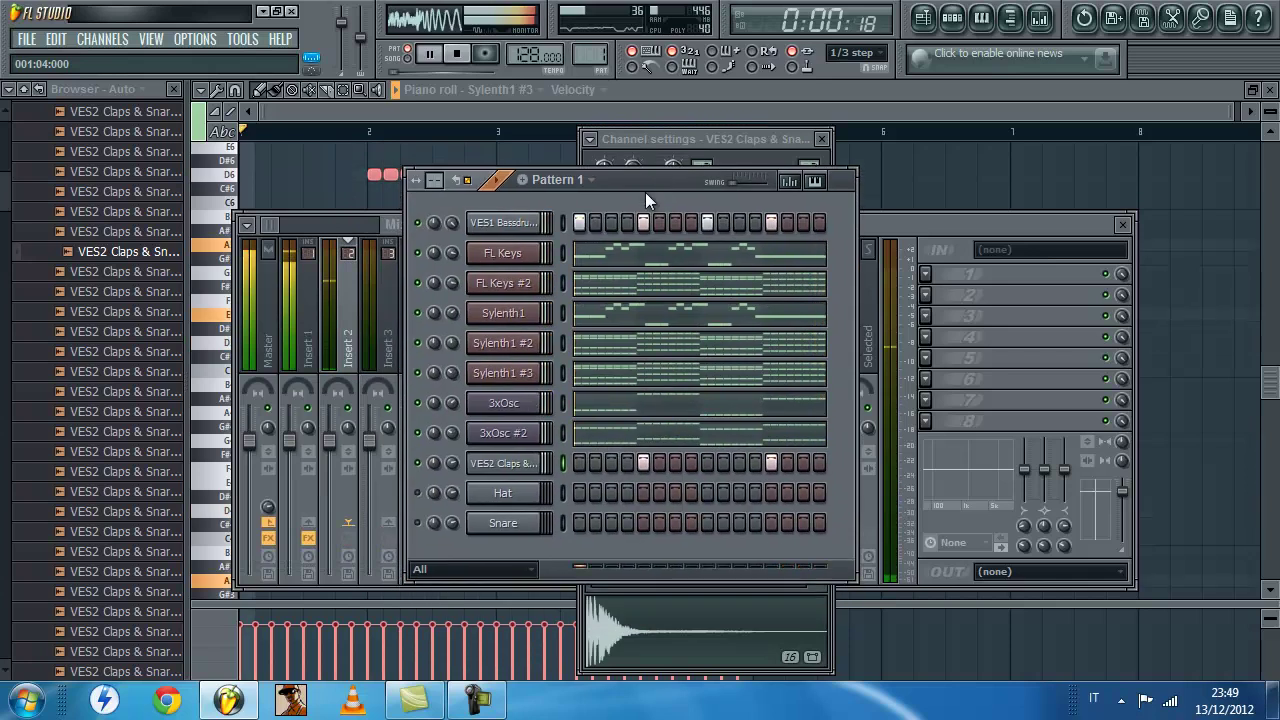
pyautogui.click(480, 699)
pyautogui.moveTo(941, 456); pyautogui.dragTo(1151, 222)
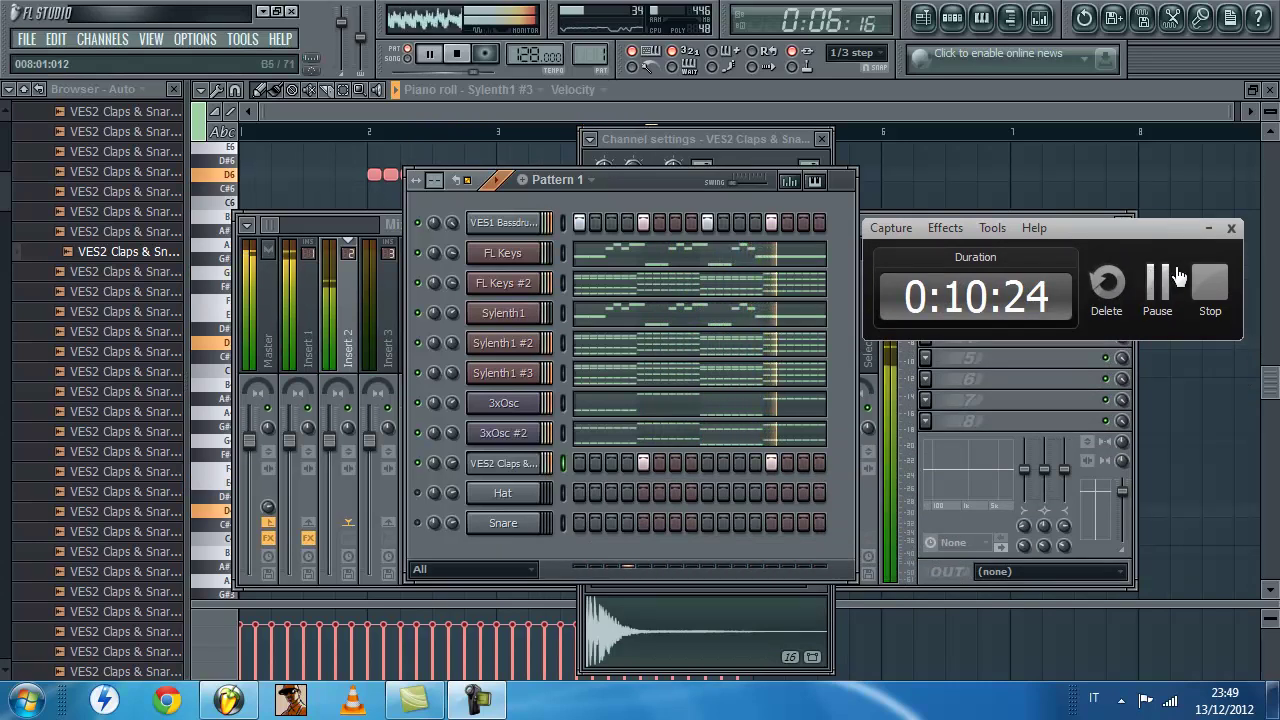